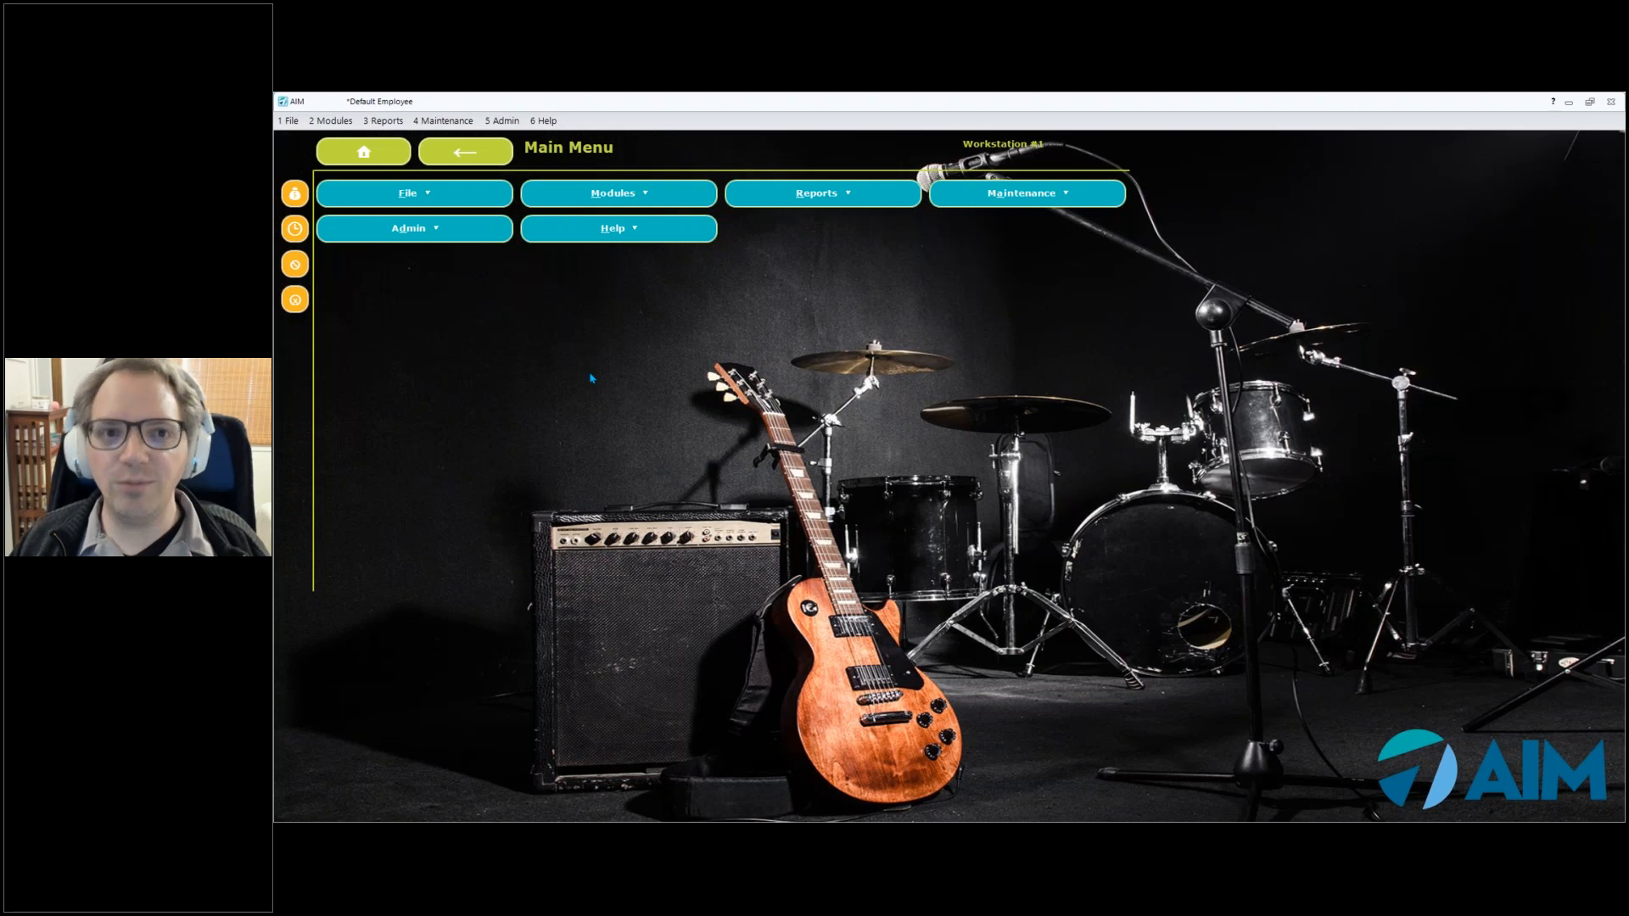
# Open the inventory record for item 1234 in Change Inventory
pyautogui.click(601, 202)
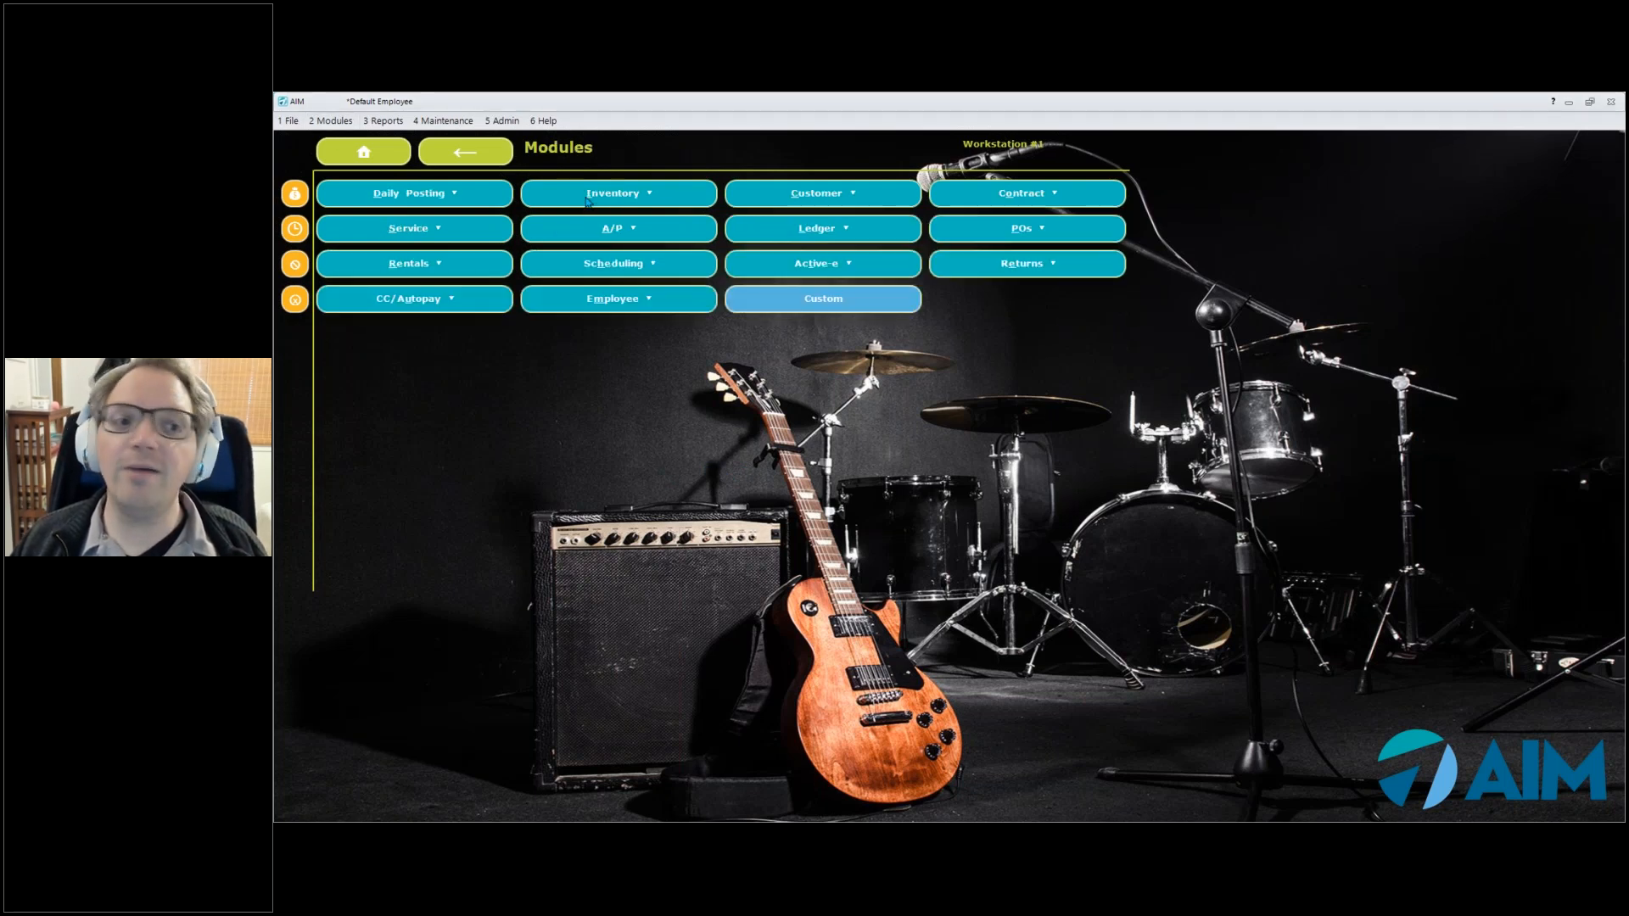
pyautogui.click(587, 201)
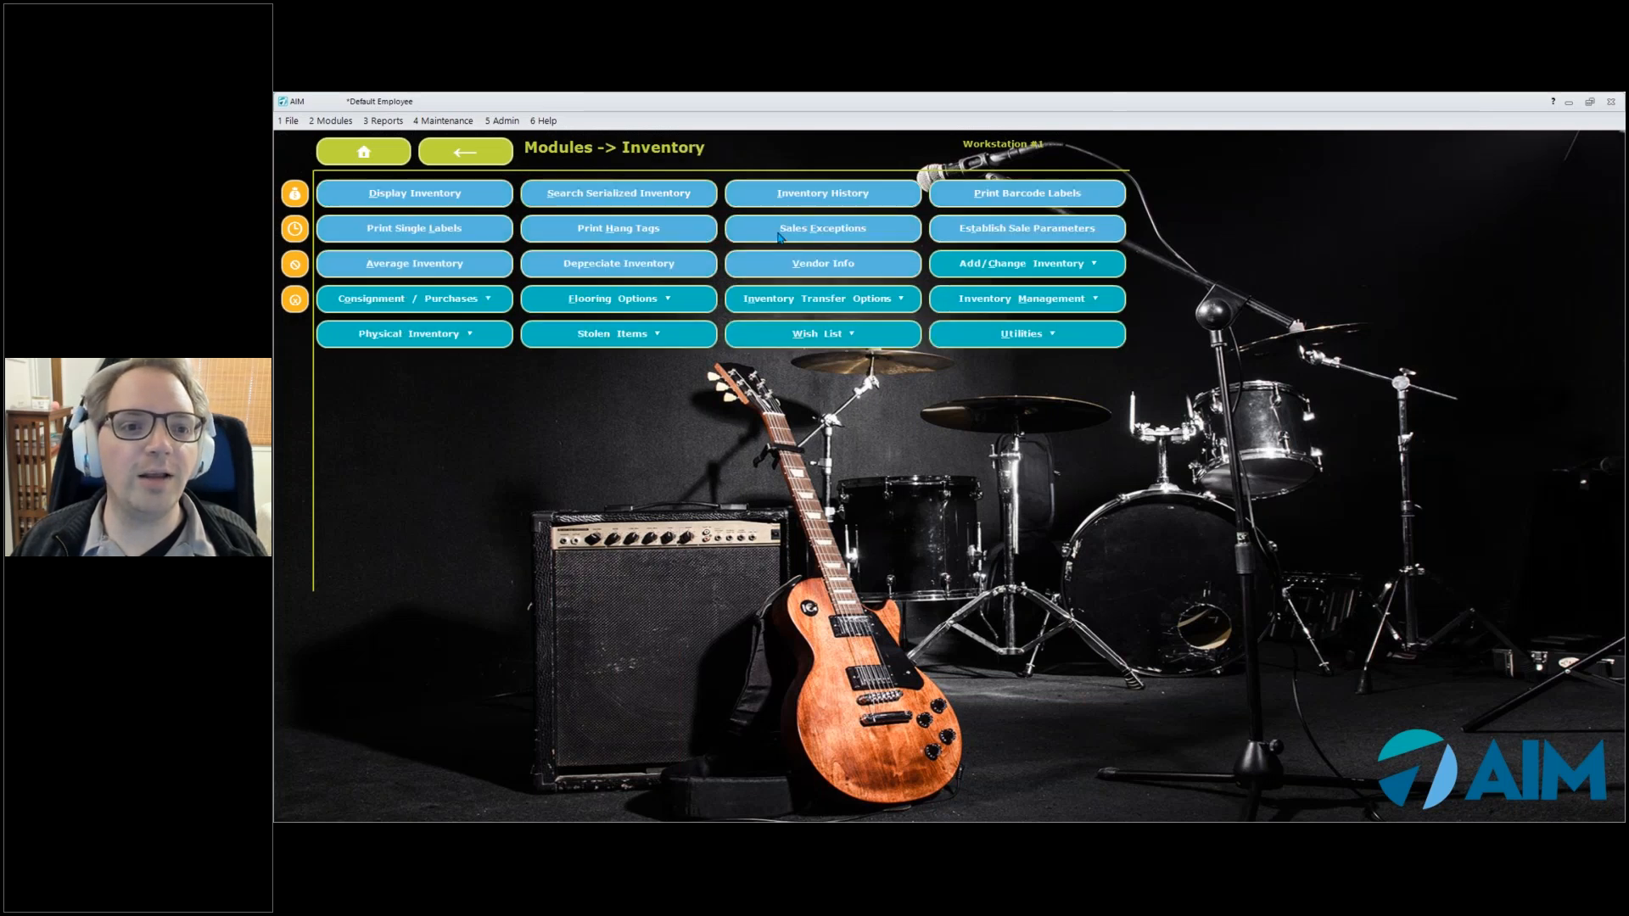
pyautogui.click(997, 275)
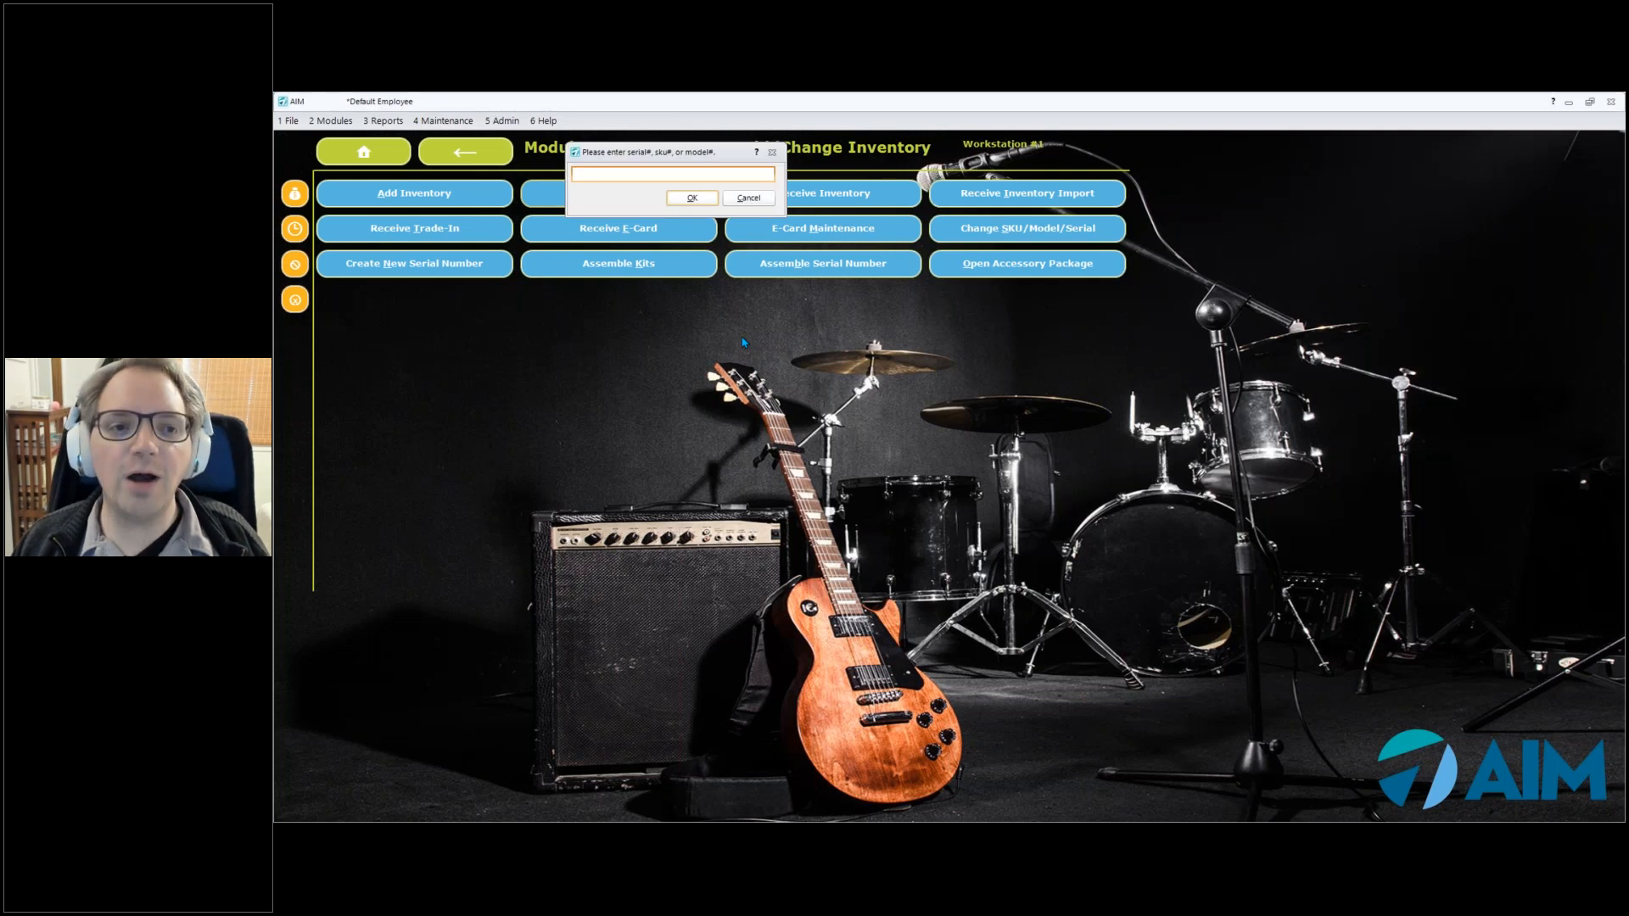
pyautogui.write('1234')
pyautogui.press('Return')
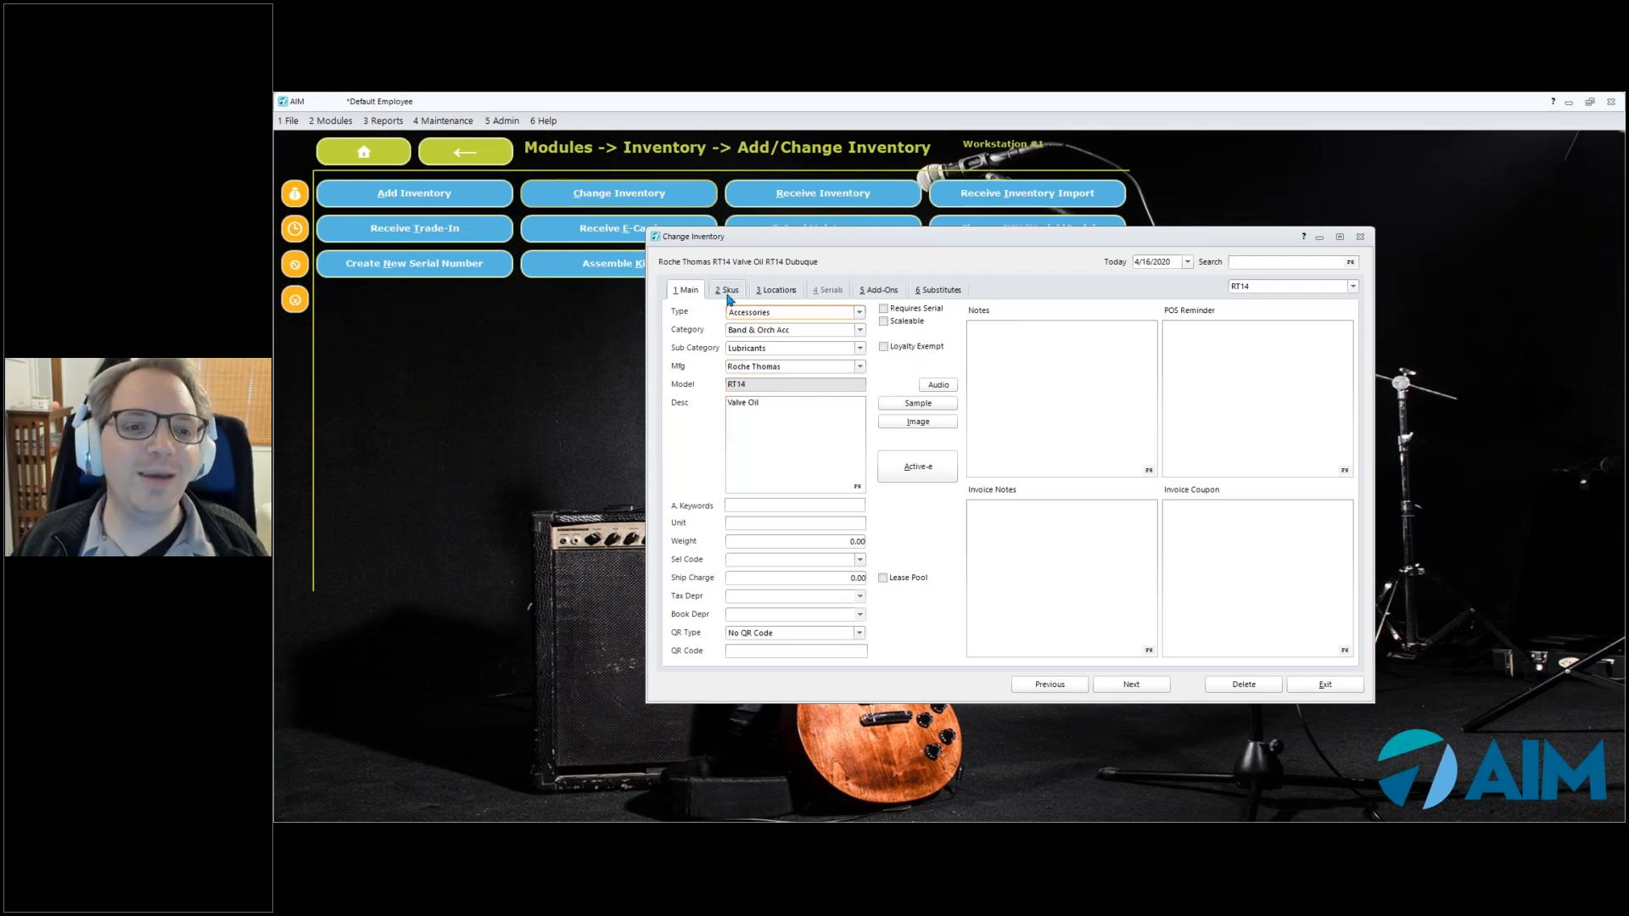
# View the item's Dubuque location stock settings and open the detail view of its quantity
pyautogui.click(792, 292)
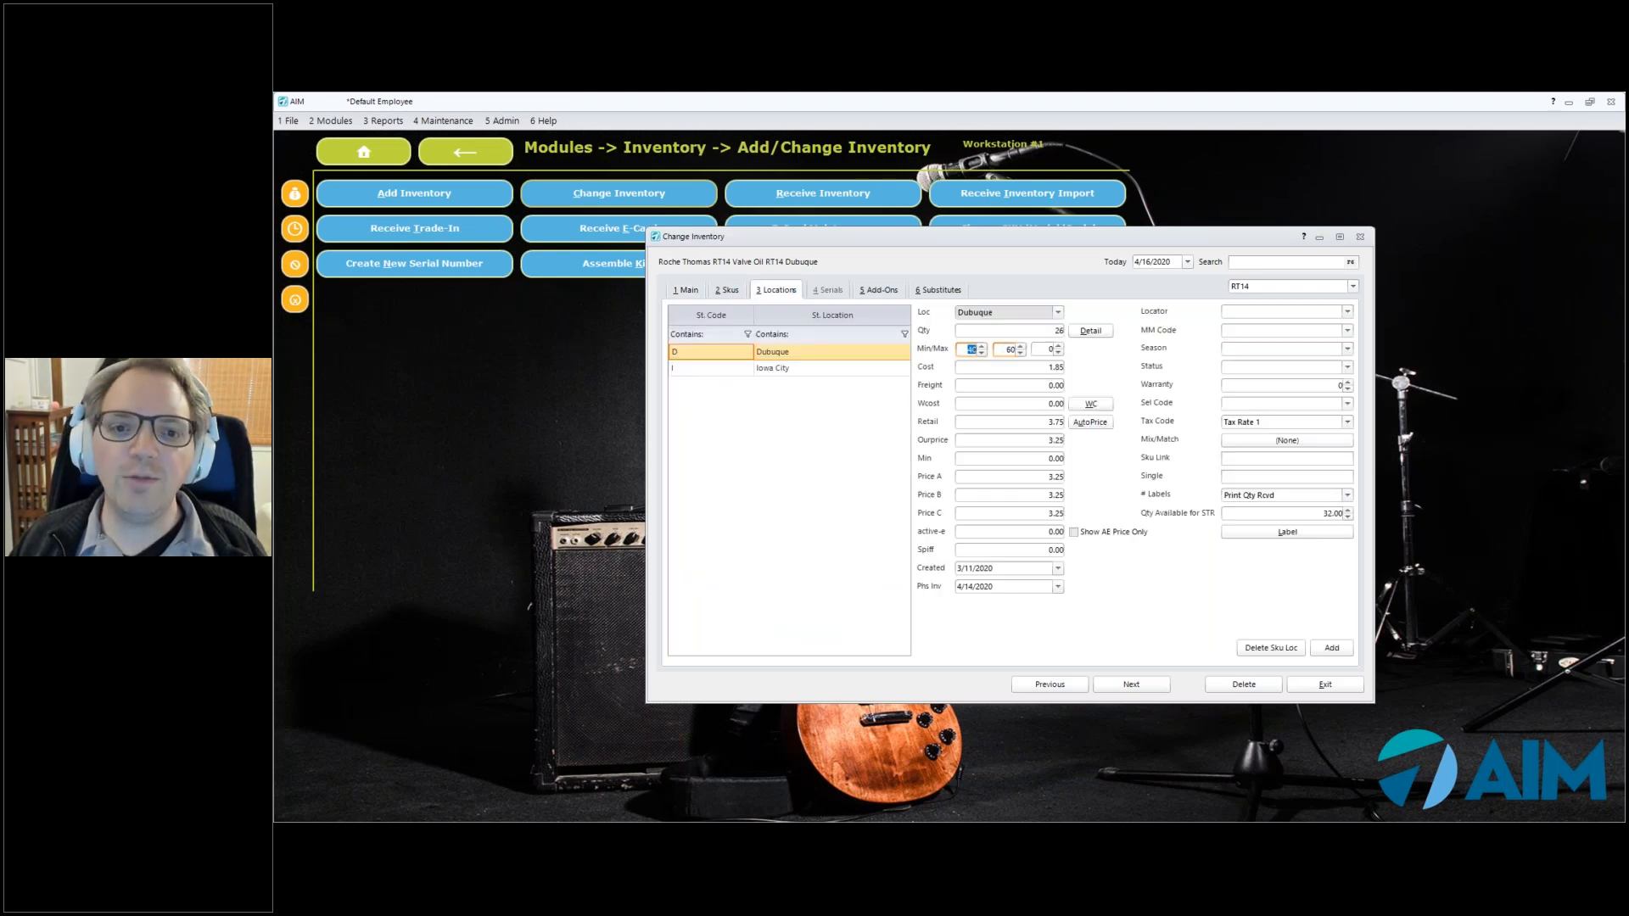
pyautogui.press('Tab')
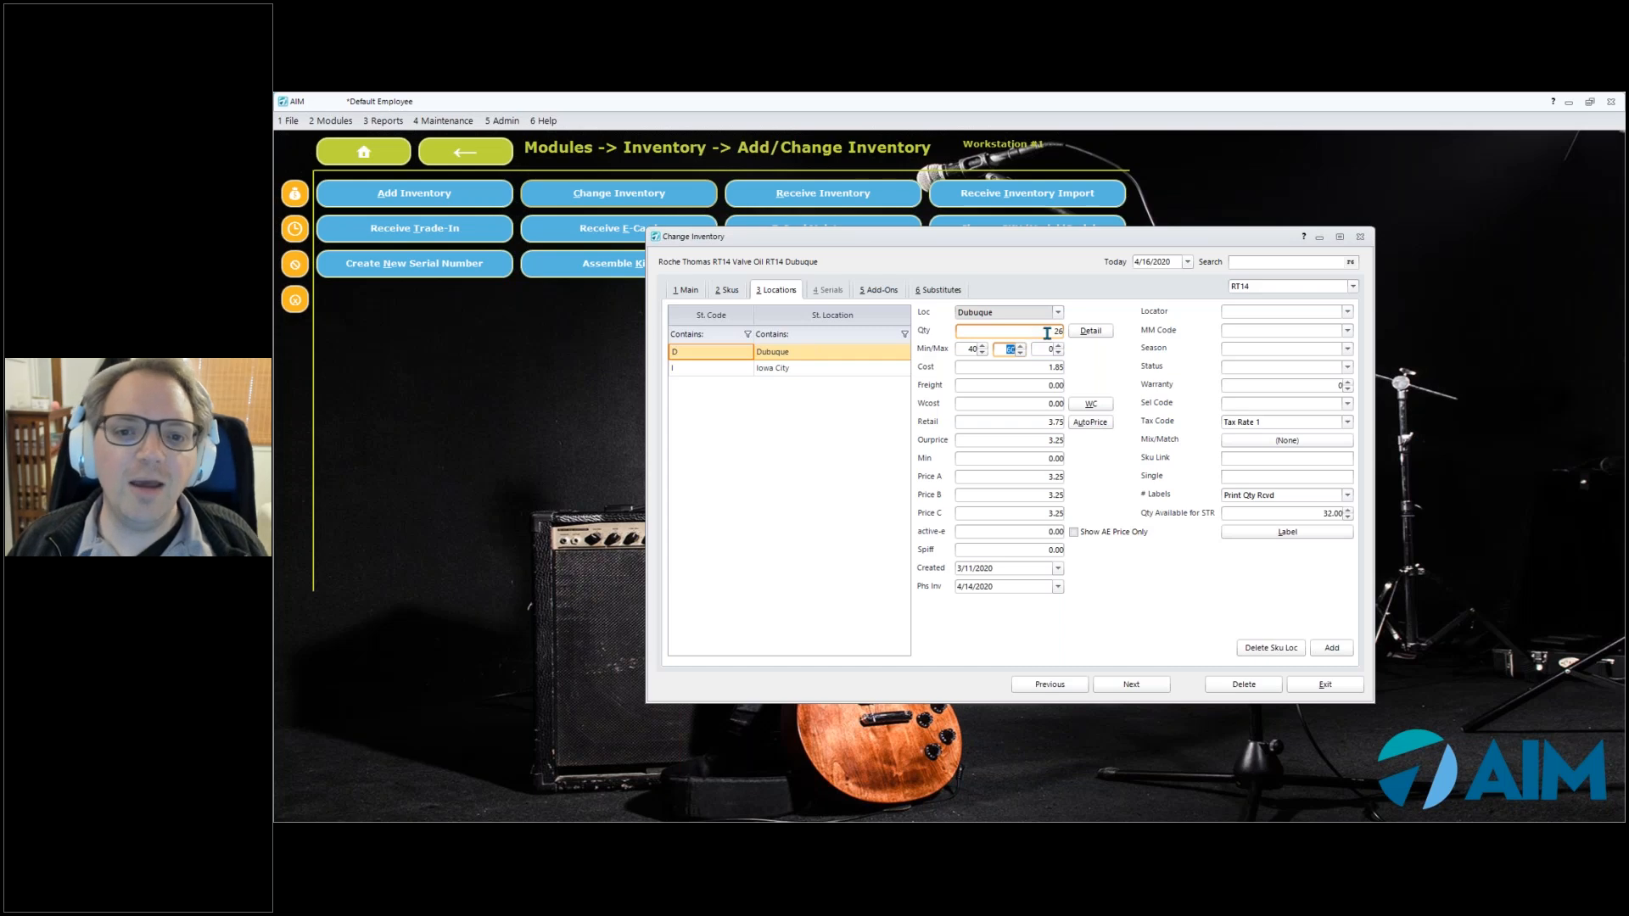
pyautogui.moveTo(1049, 331); pyautogui.dragTo(1070, 331)
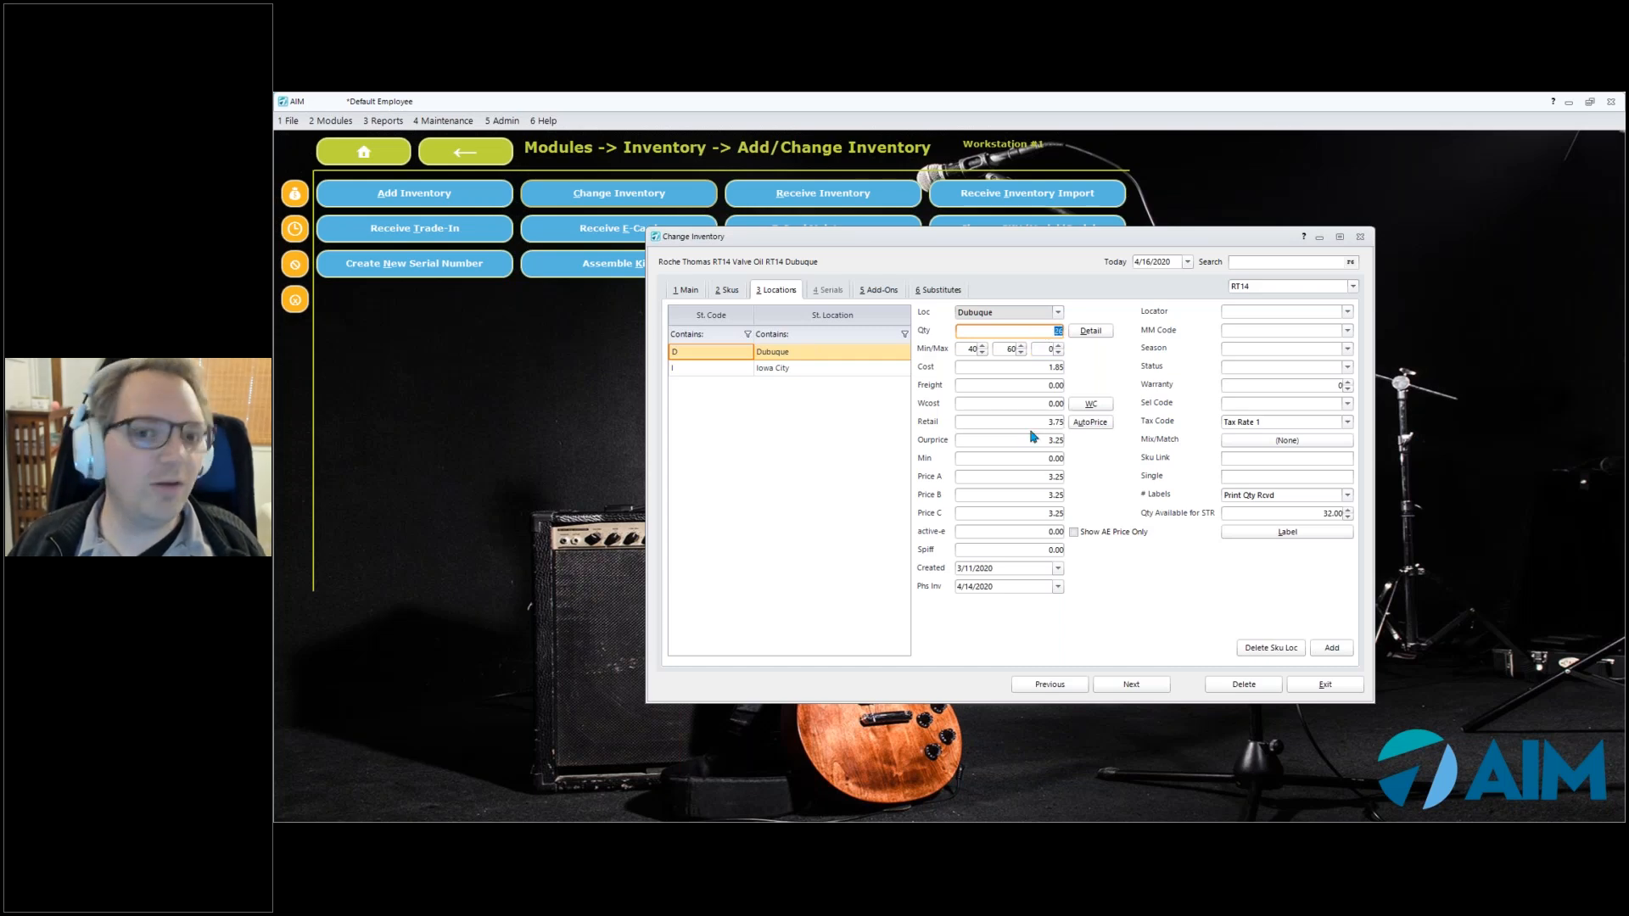
pyautogui.click(1092, 337)
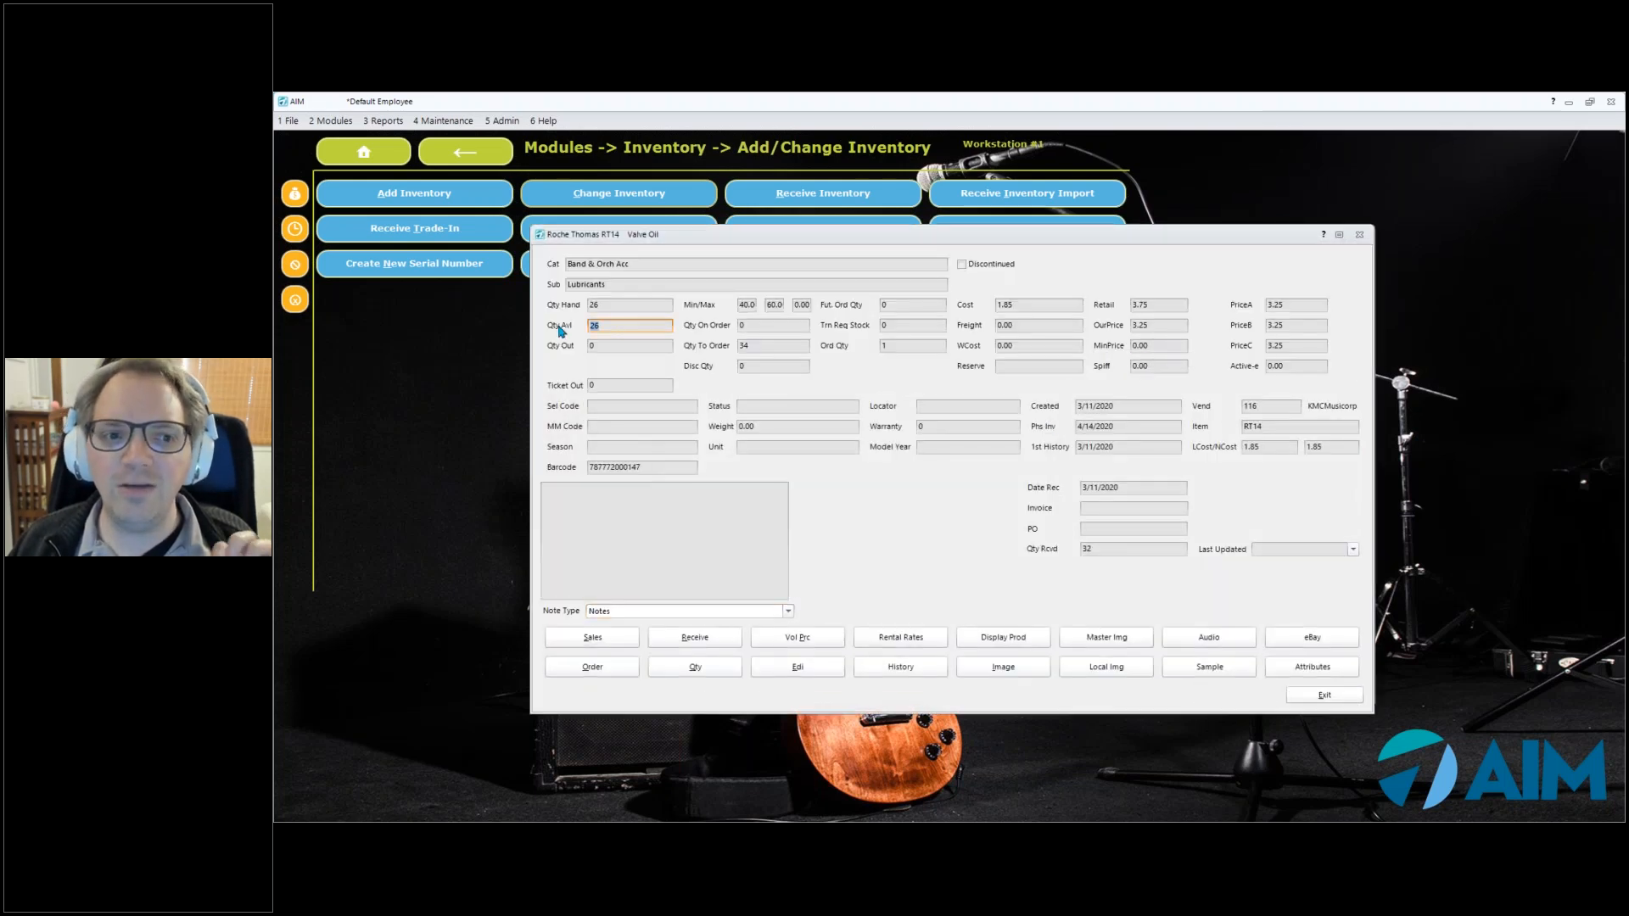
# Examine the valve oil's on-hand and available quantities, moving the detail window slightly lower over the inventory record
pyautogui.doubleClick(594, 326)
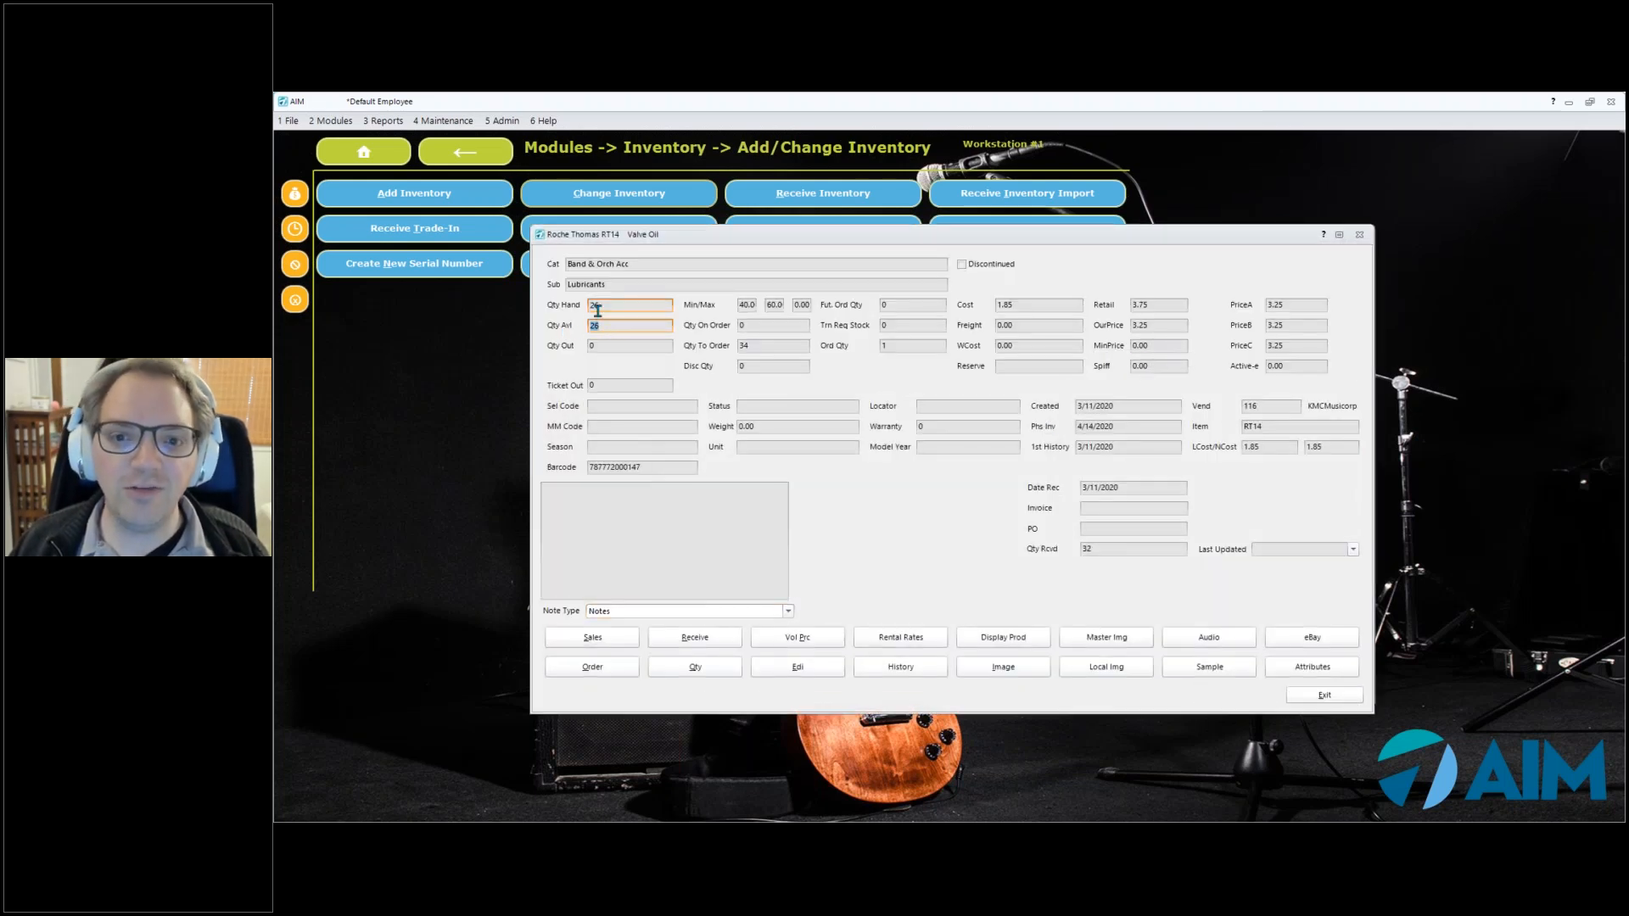
pyautogui.moveTo(847, 238); pyautogui.dragTo(865, 374)
pyautogui.moveTo(1024, 375); pyautogui.dragTo(1021, 274)
pyautogui.moveTo(620, 341); pyautogui.dragTo(575, 360)
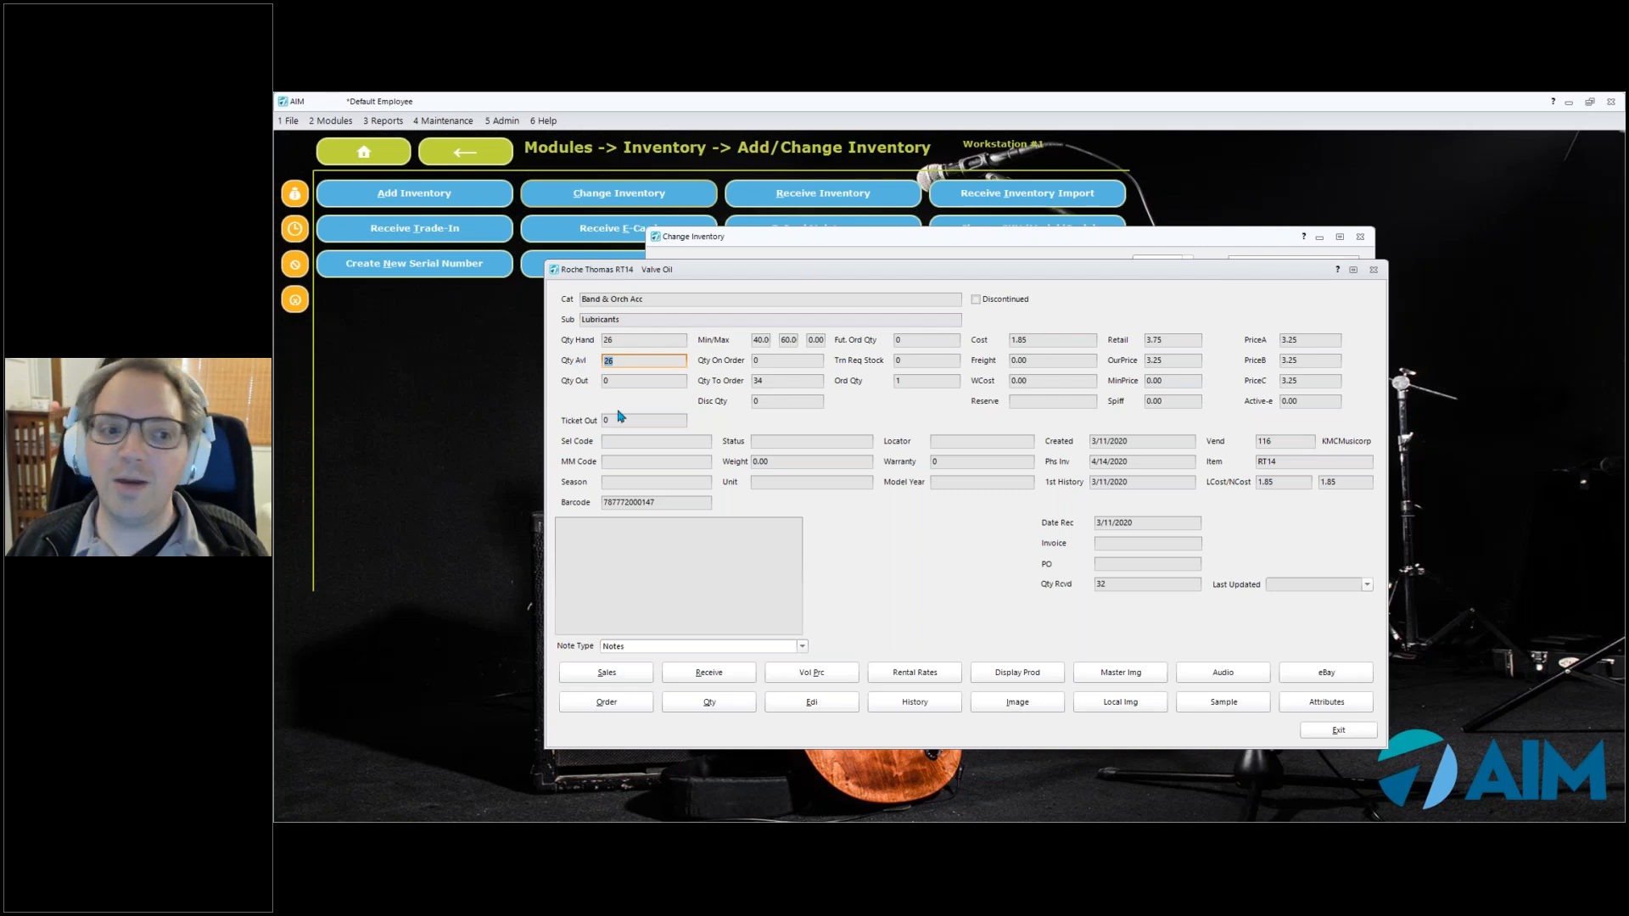
pyautogui.click(622, 361)
pyautogui.doubleClick(622, 361)
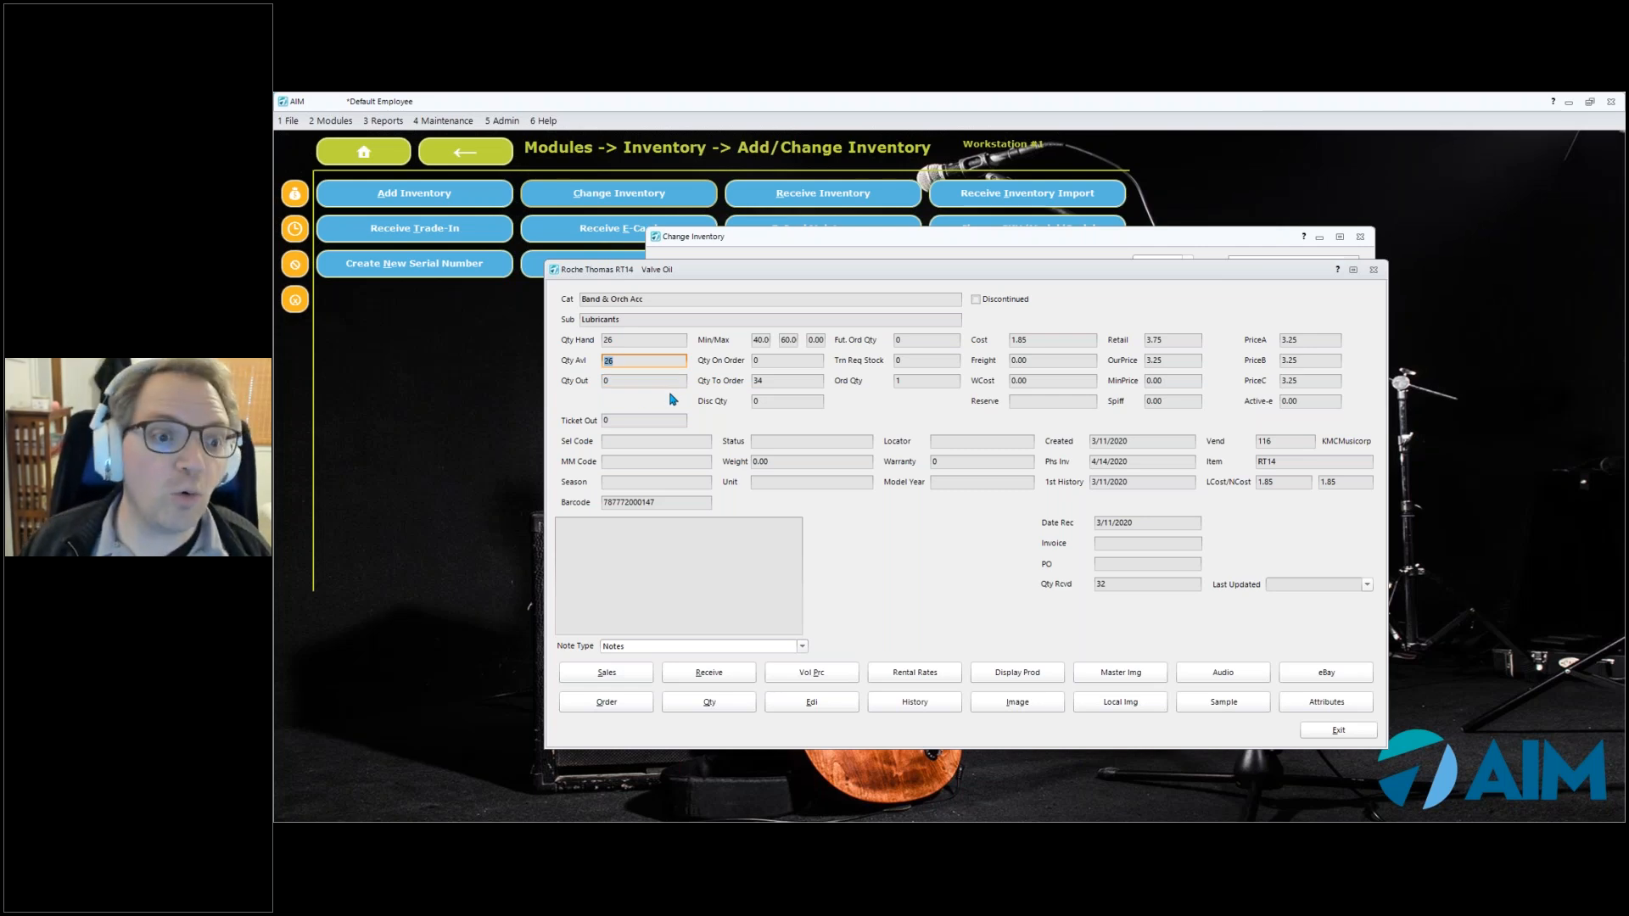
# View the Qty Out breakdown and the Items Not Invoiced list for the valve oil, closing each one
pyautogui.doubleClick(612, 382)
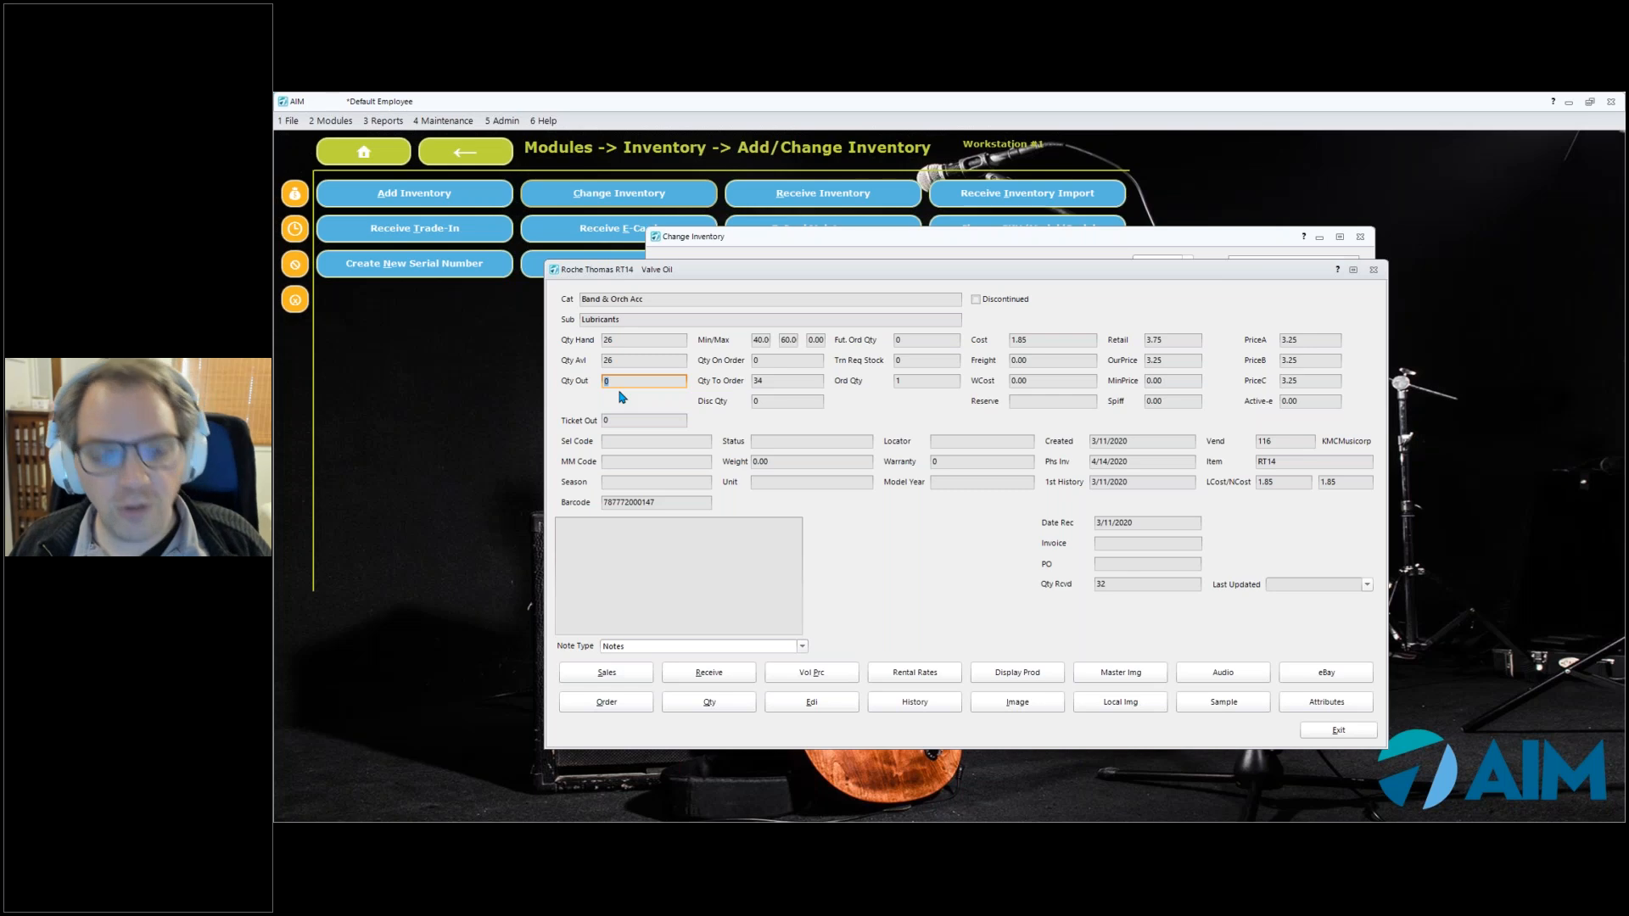
pyautogui.doubleClick(620, 391)
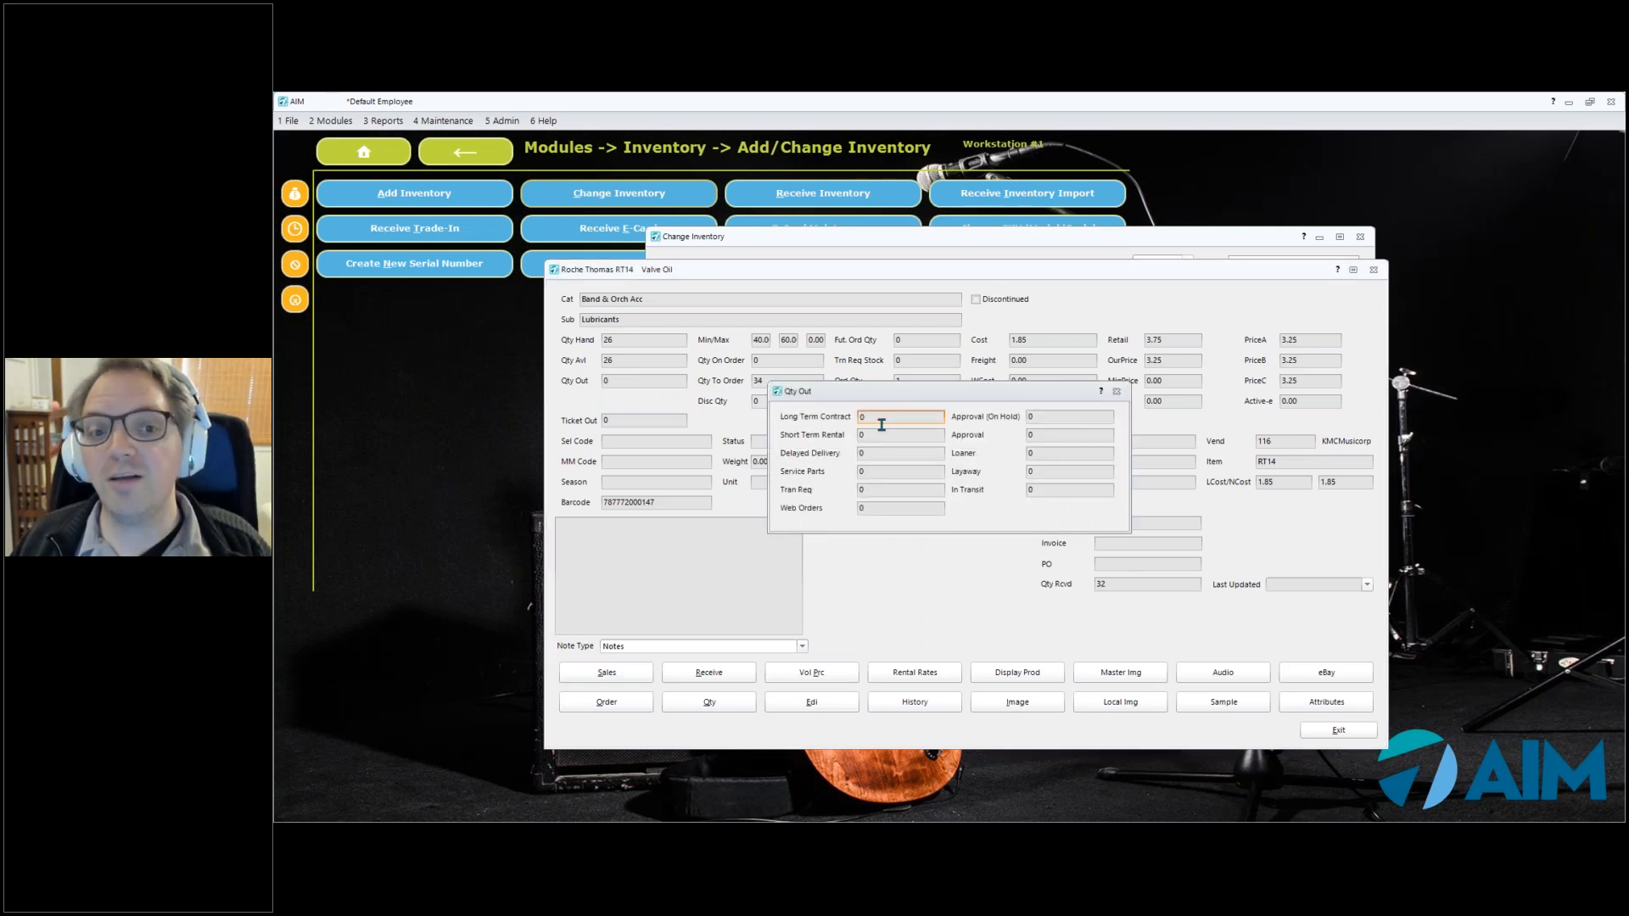
pyautogui.click(1116, 392)
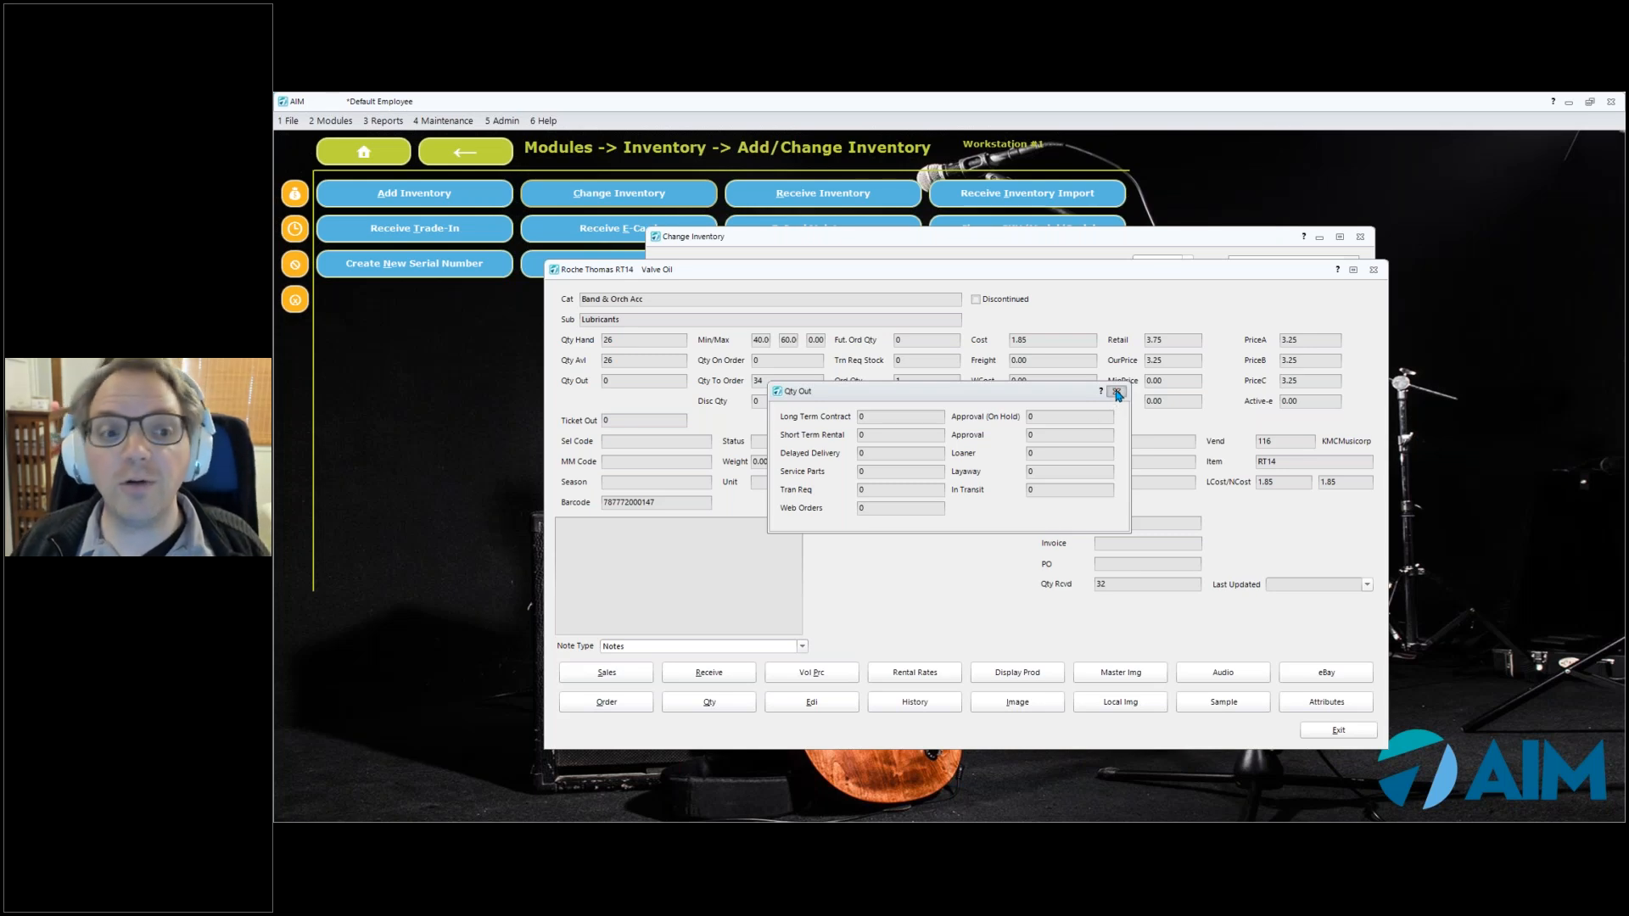
pyautogui.doubleClick(633, 348)
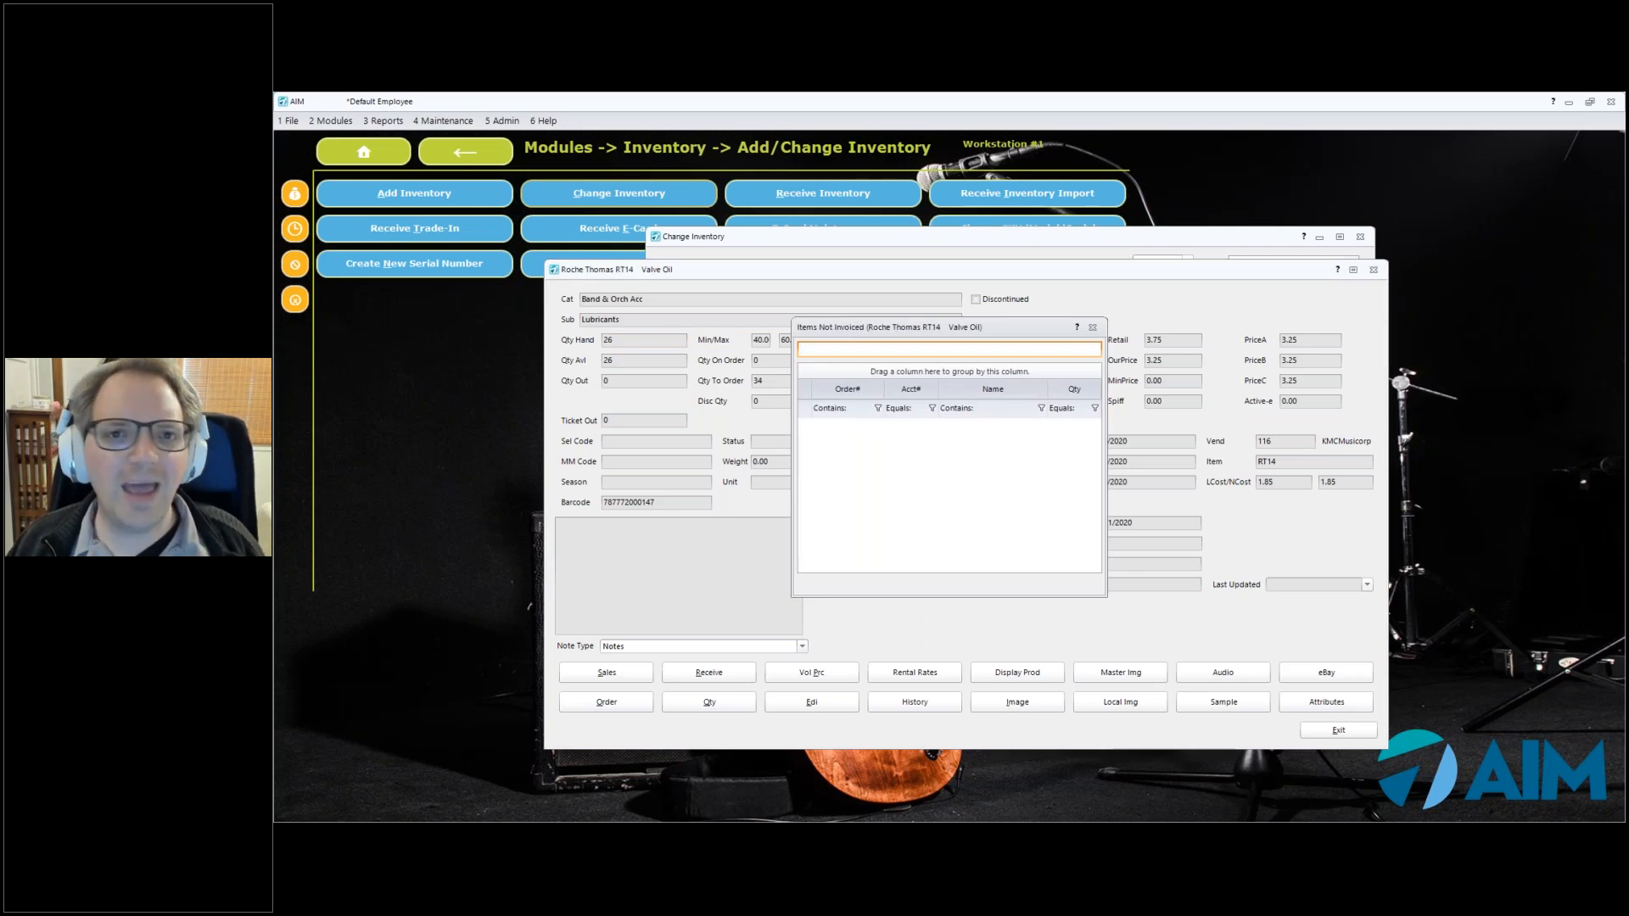
pyautogui.click(1094, 329)
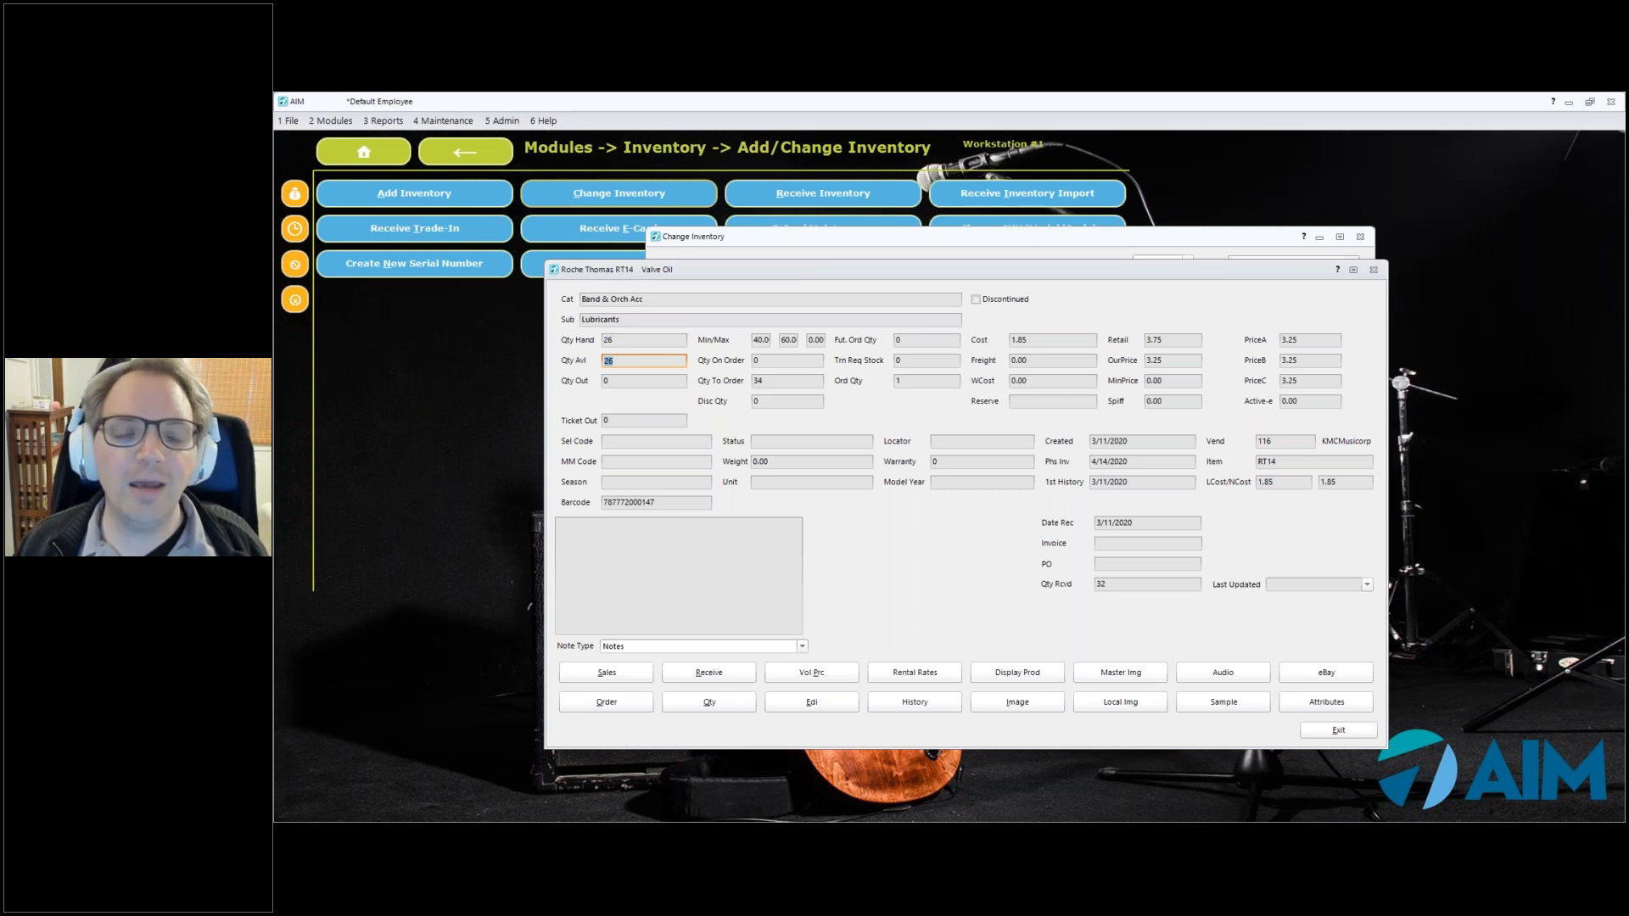
# Compare the valve oil's Qty Hand, Qty Avl, Min and Qty To Order values, and close the item detail
pyautogui.moveTo(642, 340); pyautogui.dragTo(563, 345)
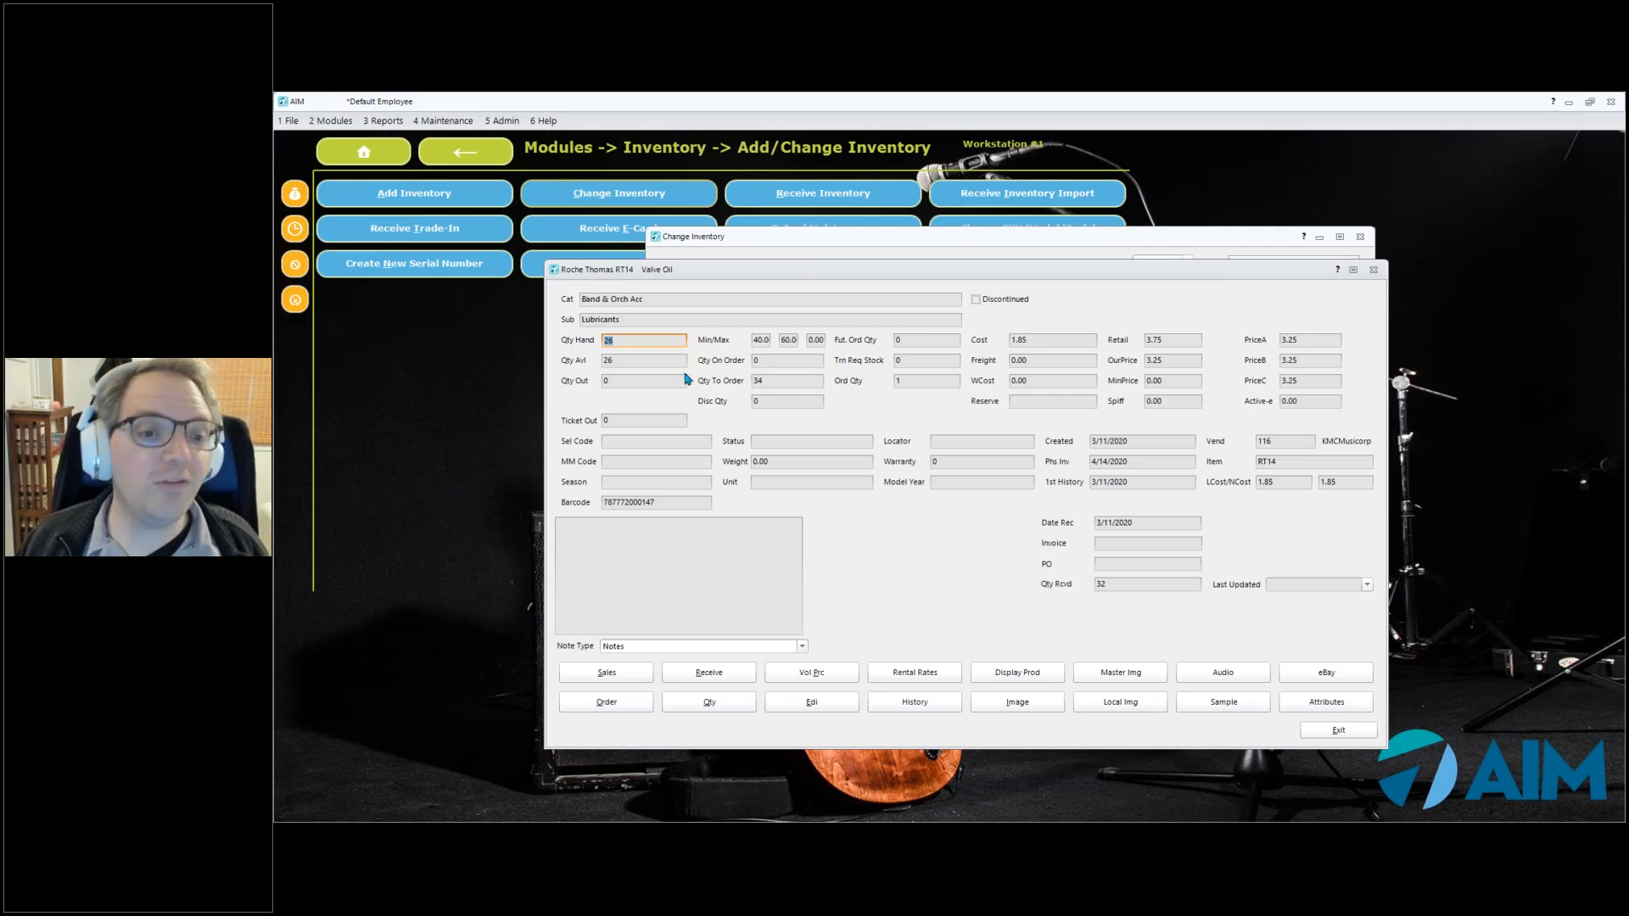
pyautogui.click(620, 360)
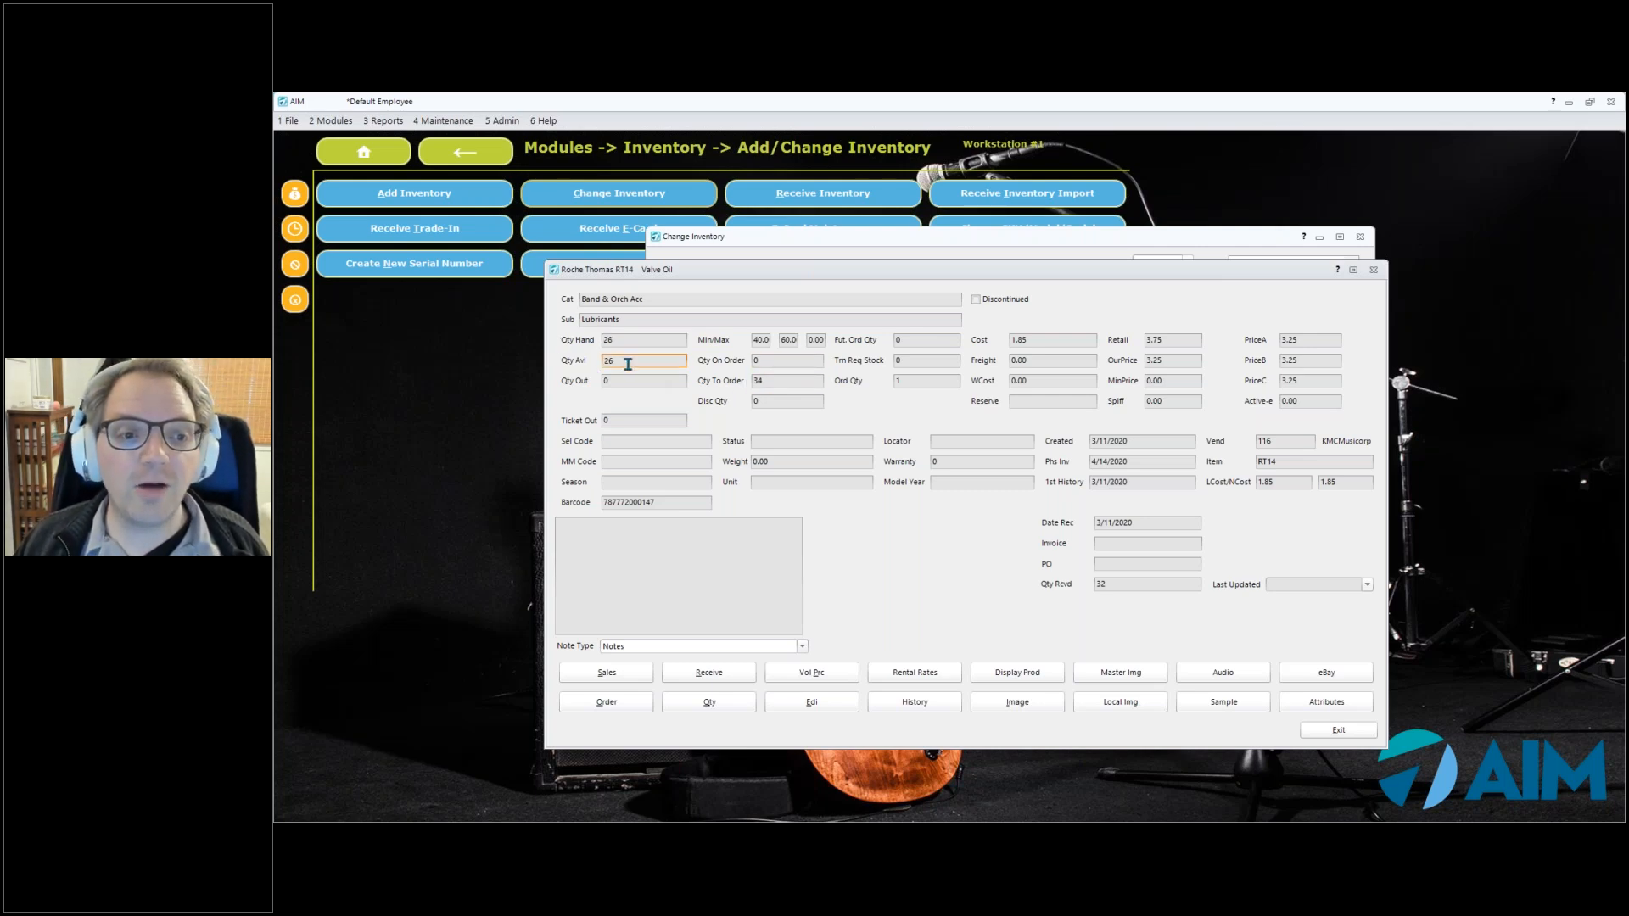
pyautogui.click(768, 339)
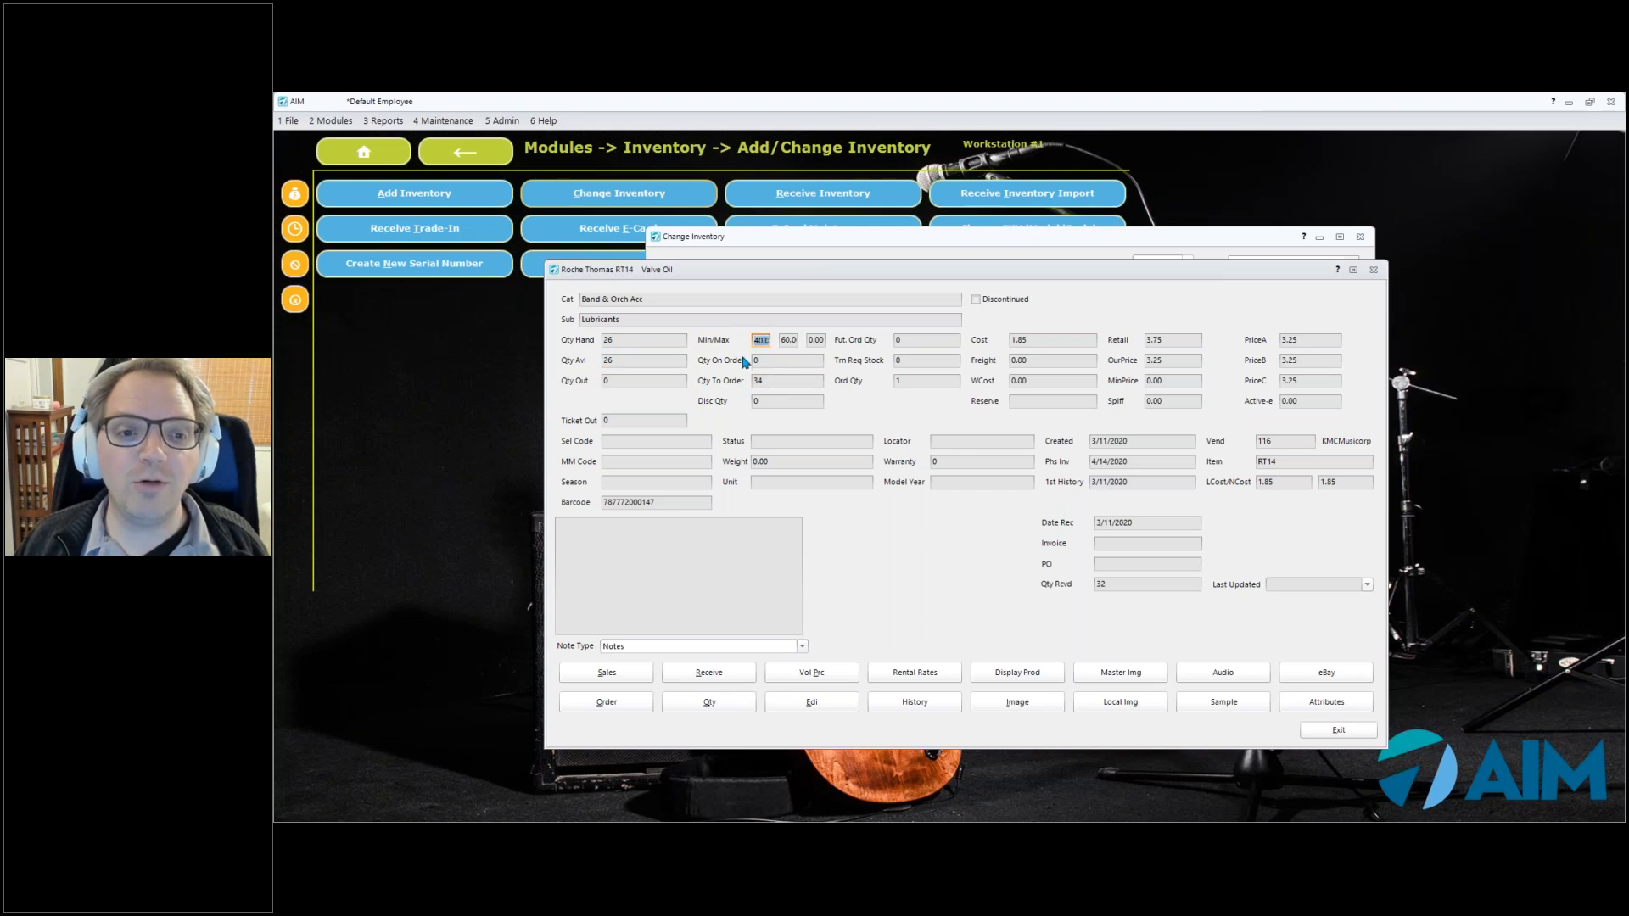
pyautogui.click(607, 362)
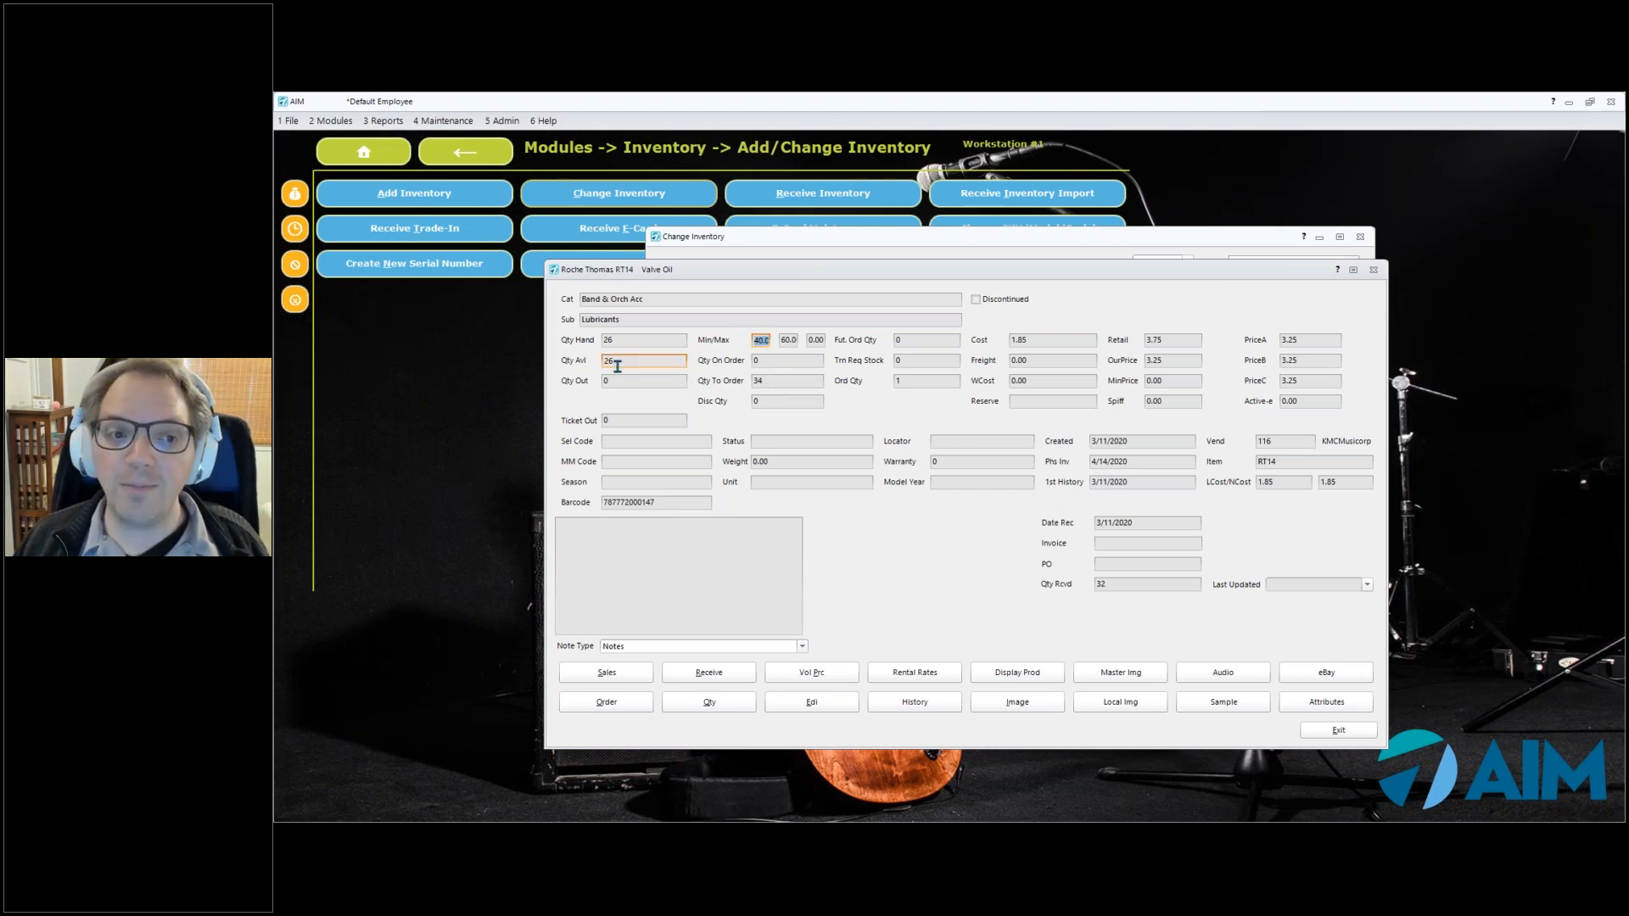
pyautogui.click(771, 384)
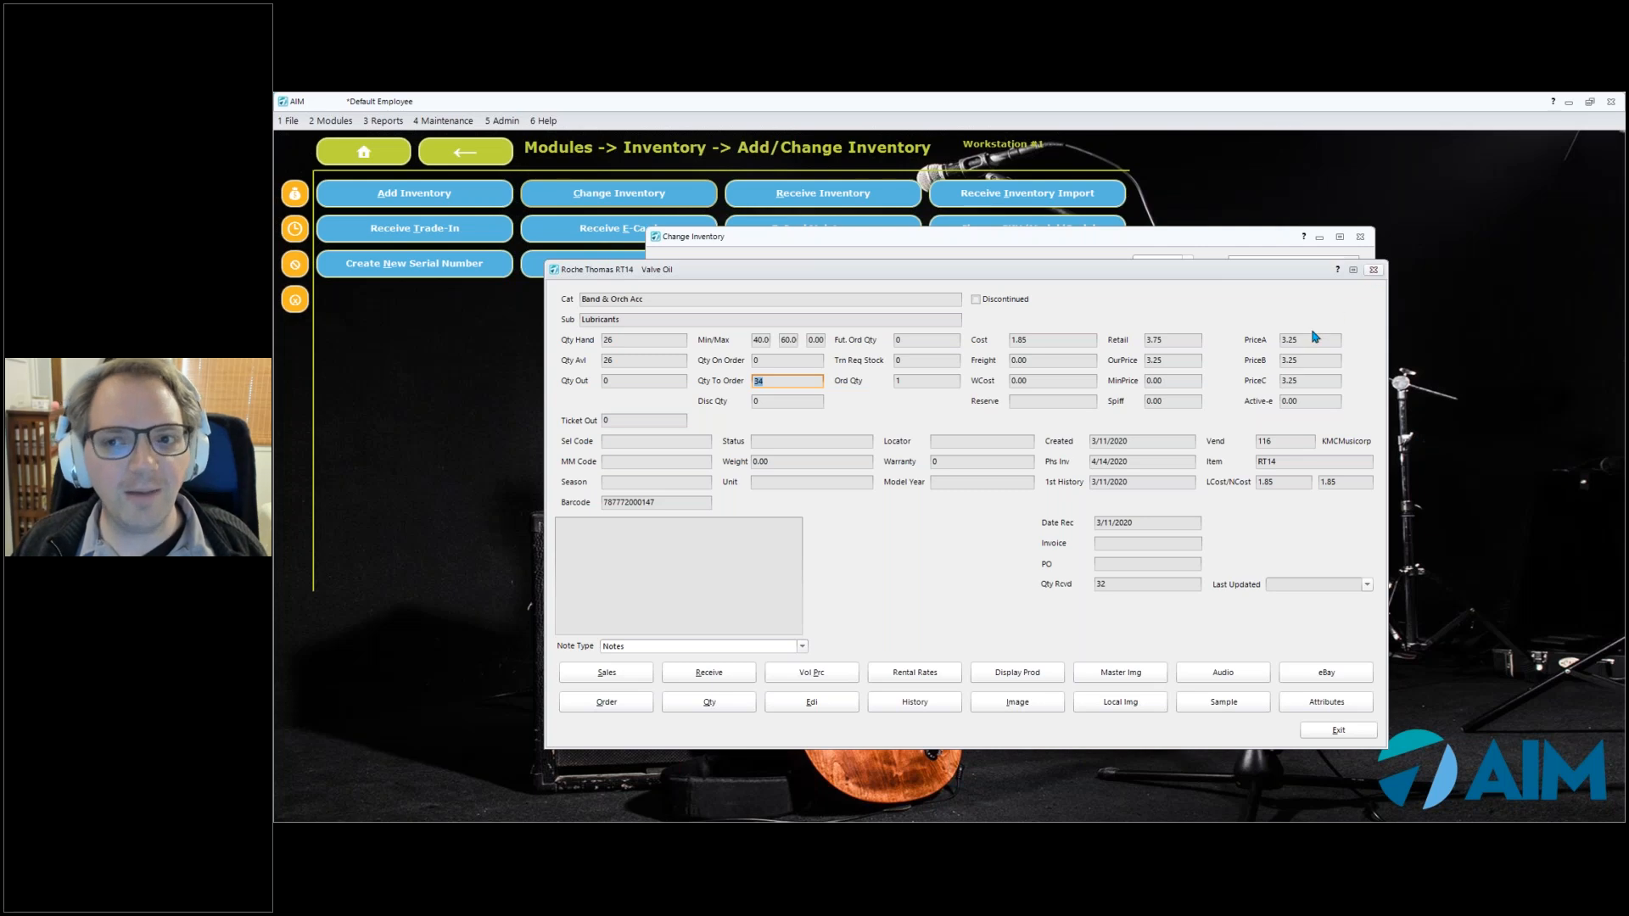
pyautogui.press('Escape')
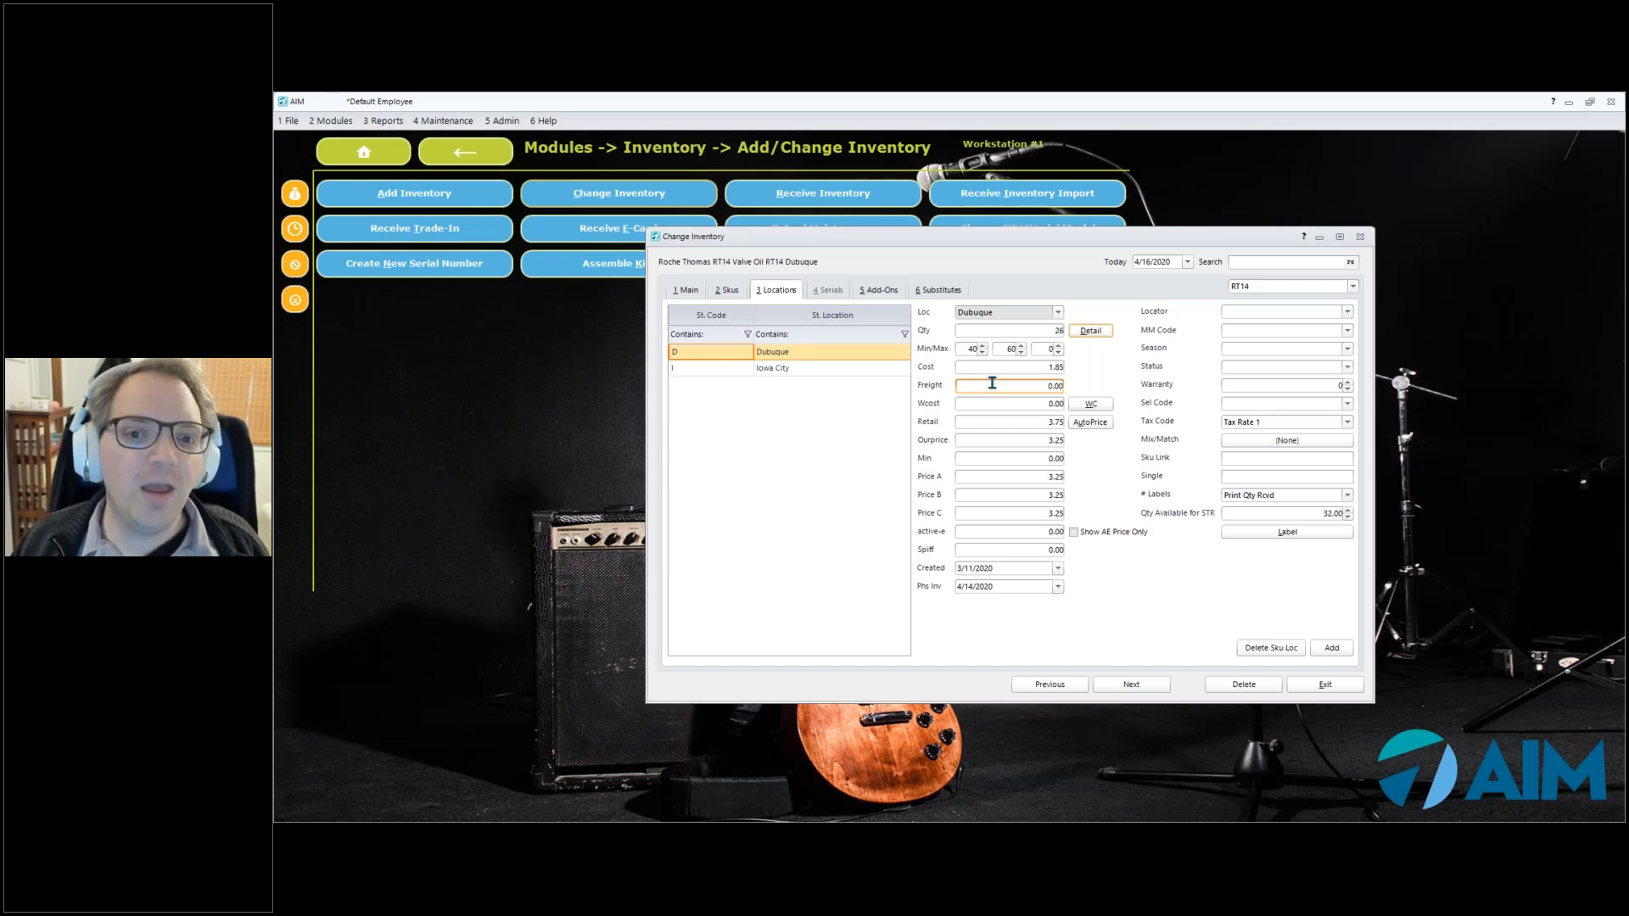
# Examine the Min and Max stock levels for the Dubuque location and close the inventory record
pyautogui.click(970, 349)
pyautogui.click(1011, 349)
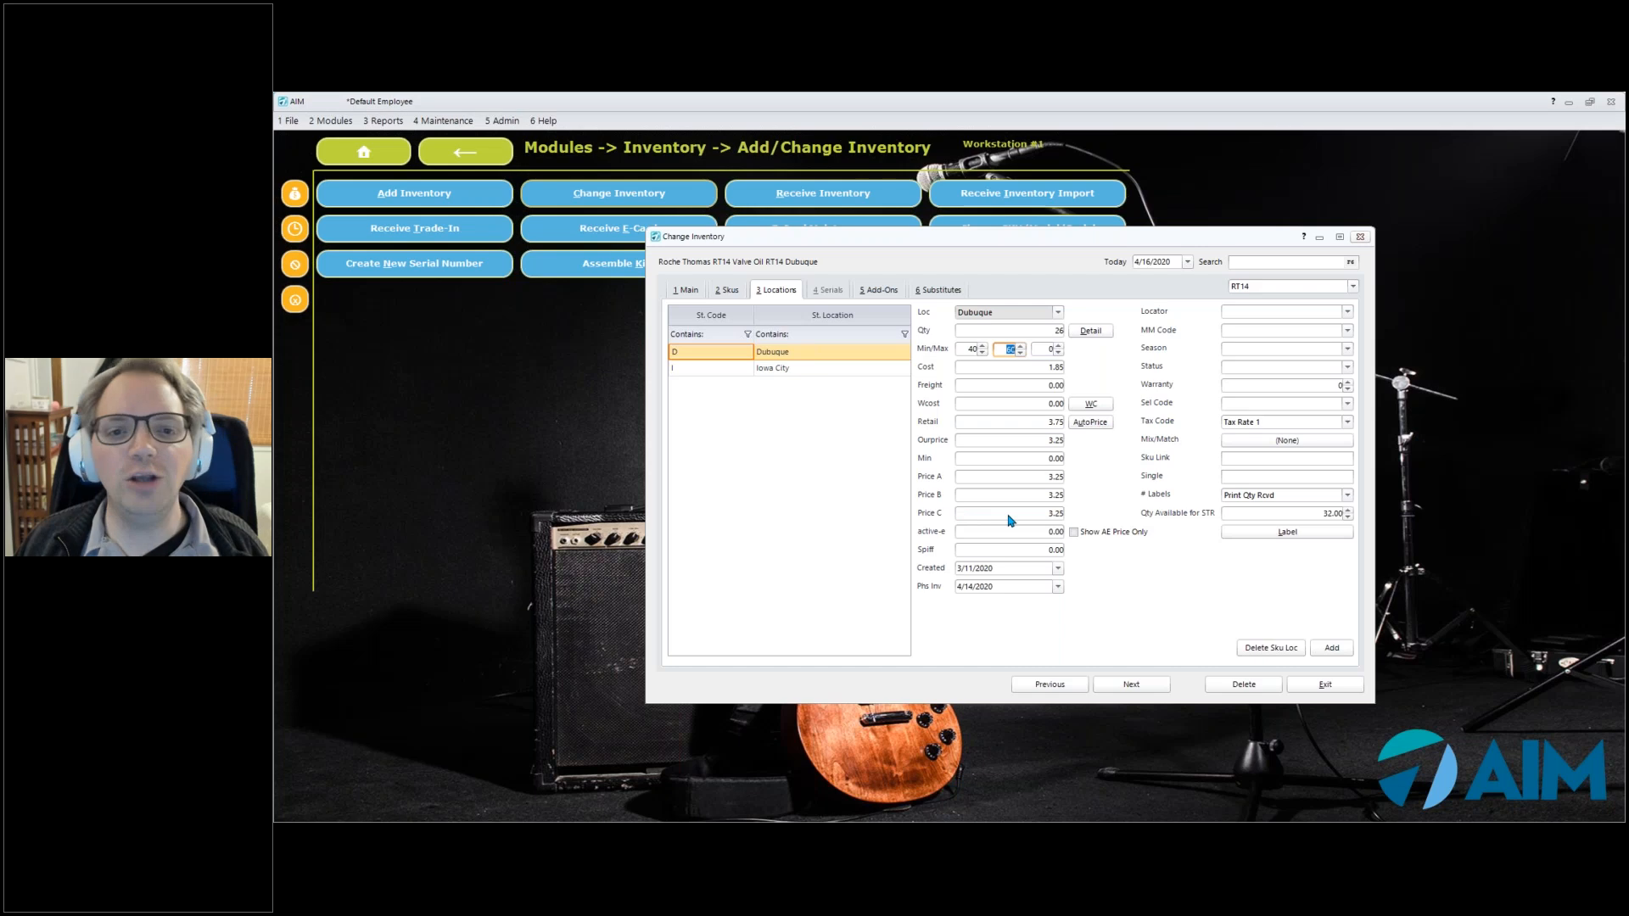
pyautogui.press('Escape')
# Open the inventory sub category maintenance and display the inventory management settings of the Band Clarinet sub category
pyautogui.click(378, 158)
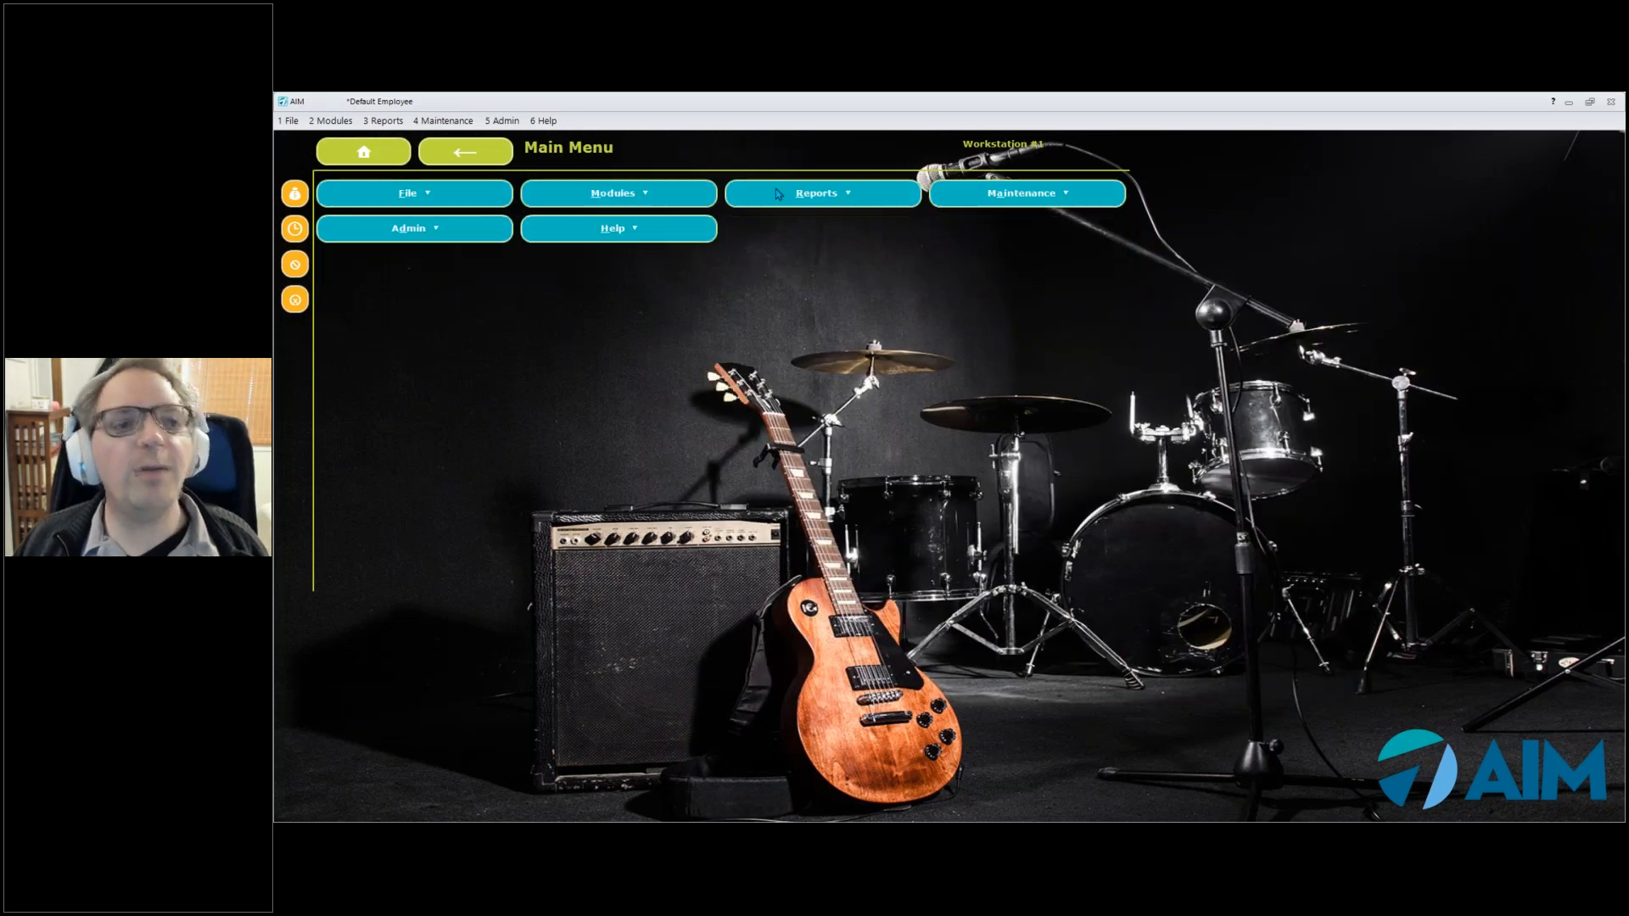
pyautogui.click(1001, 198)
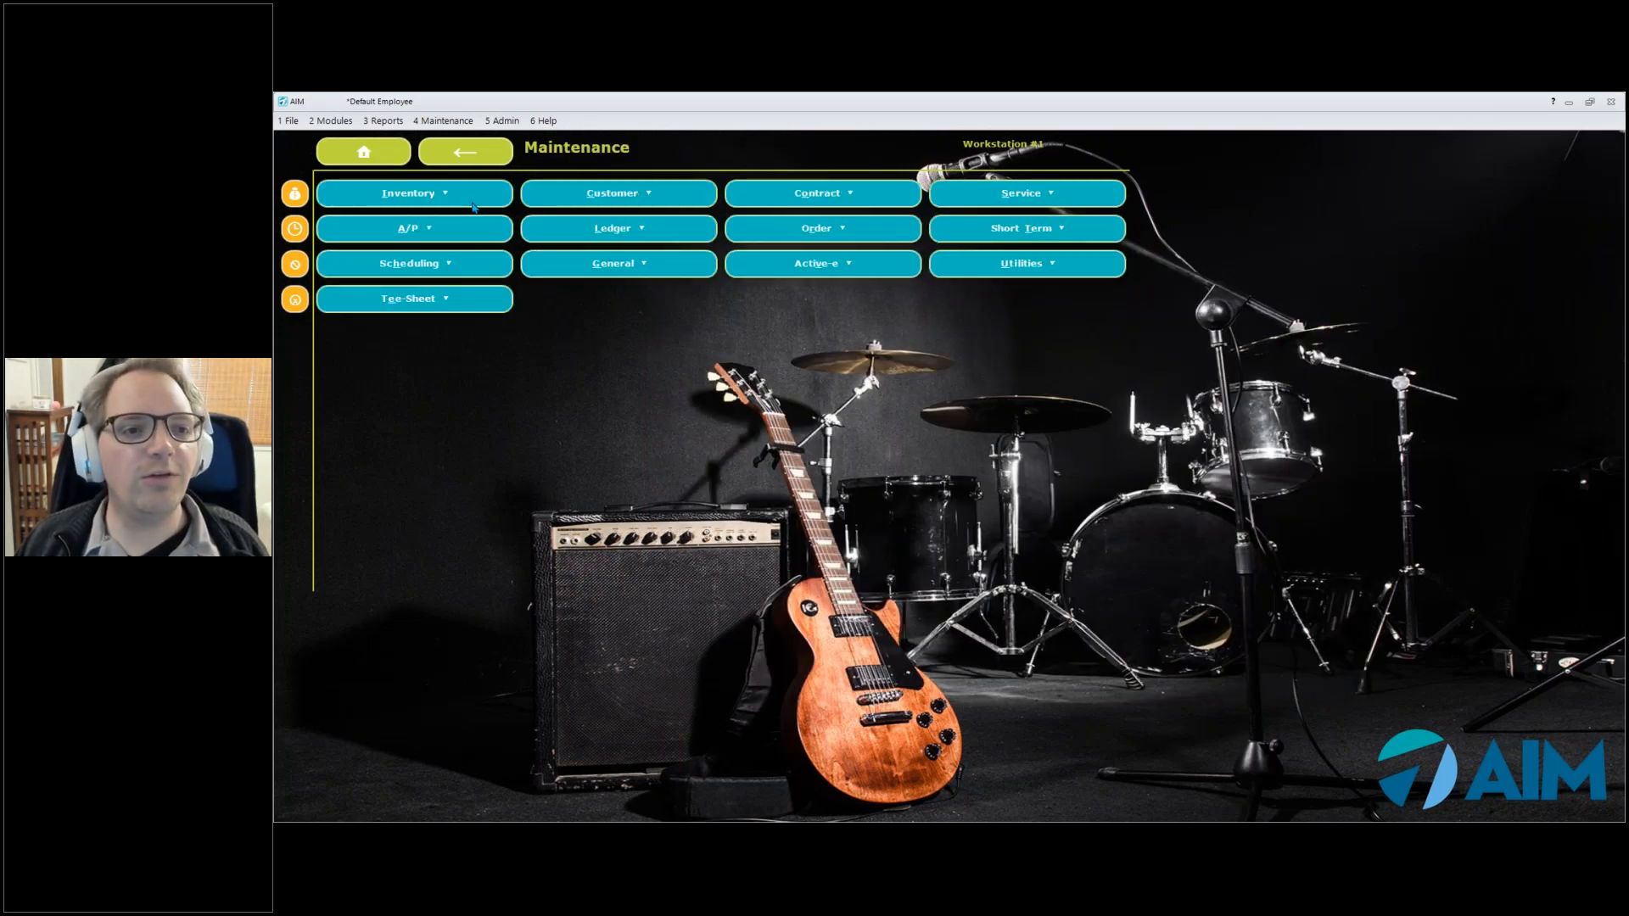
pyautogui.click(438, 204)
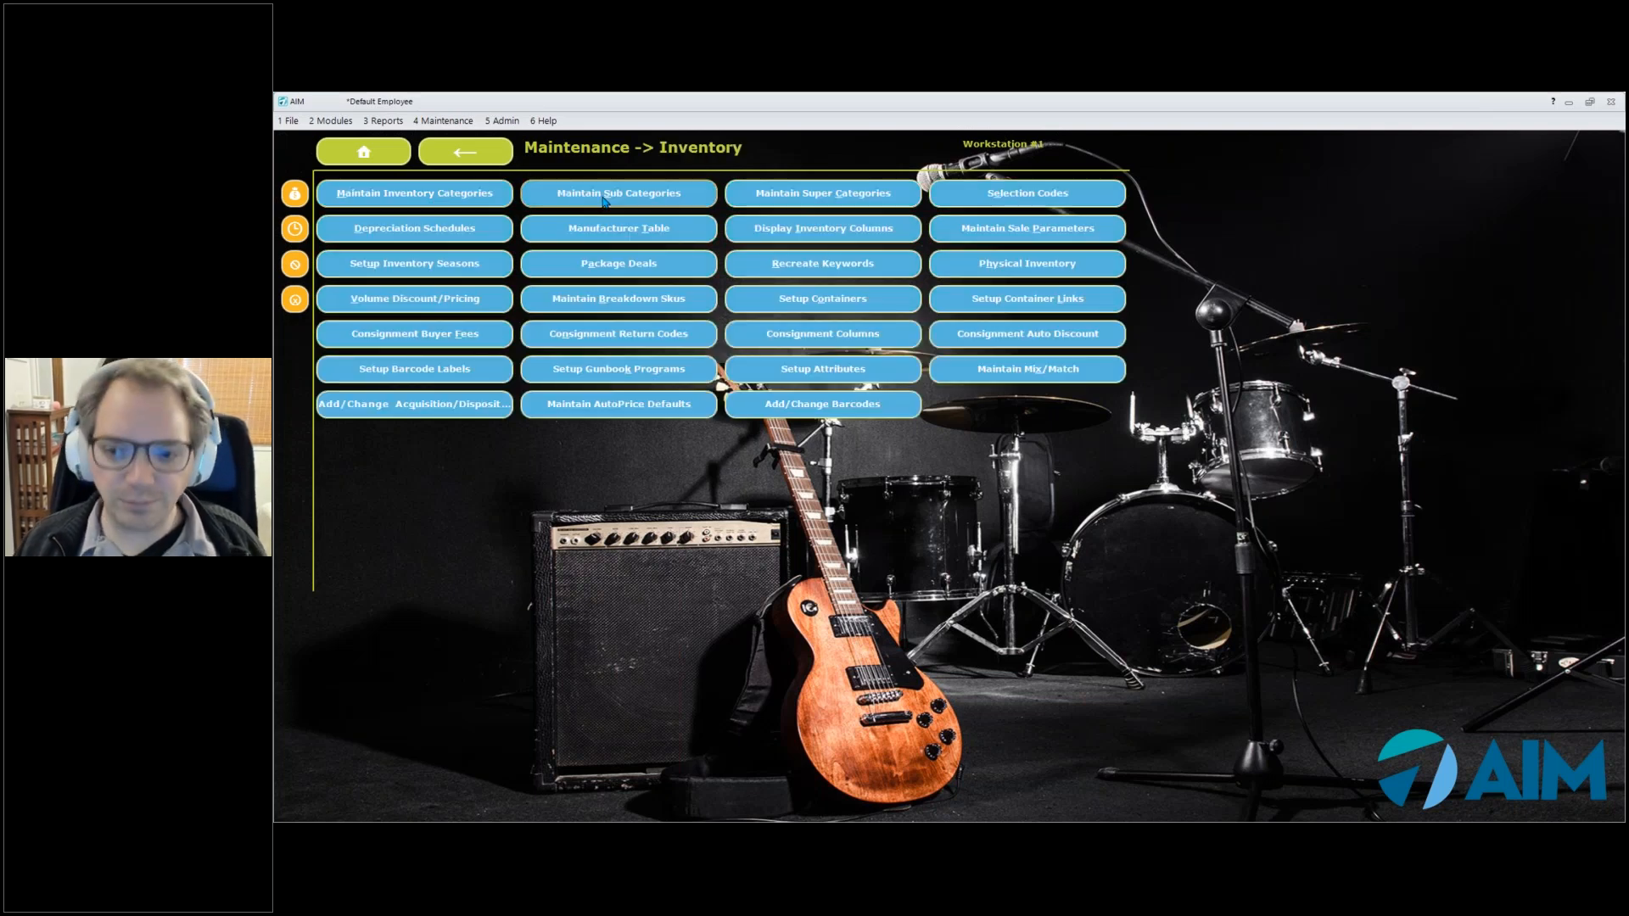
pyautogui.click(680, 204)
pyautogui.click(823, 394)
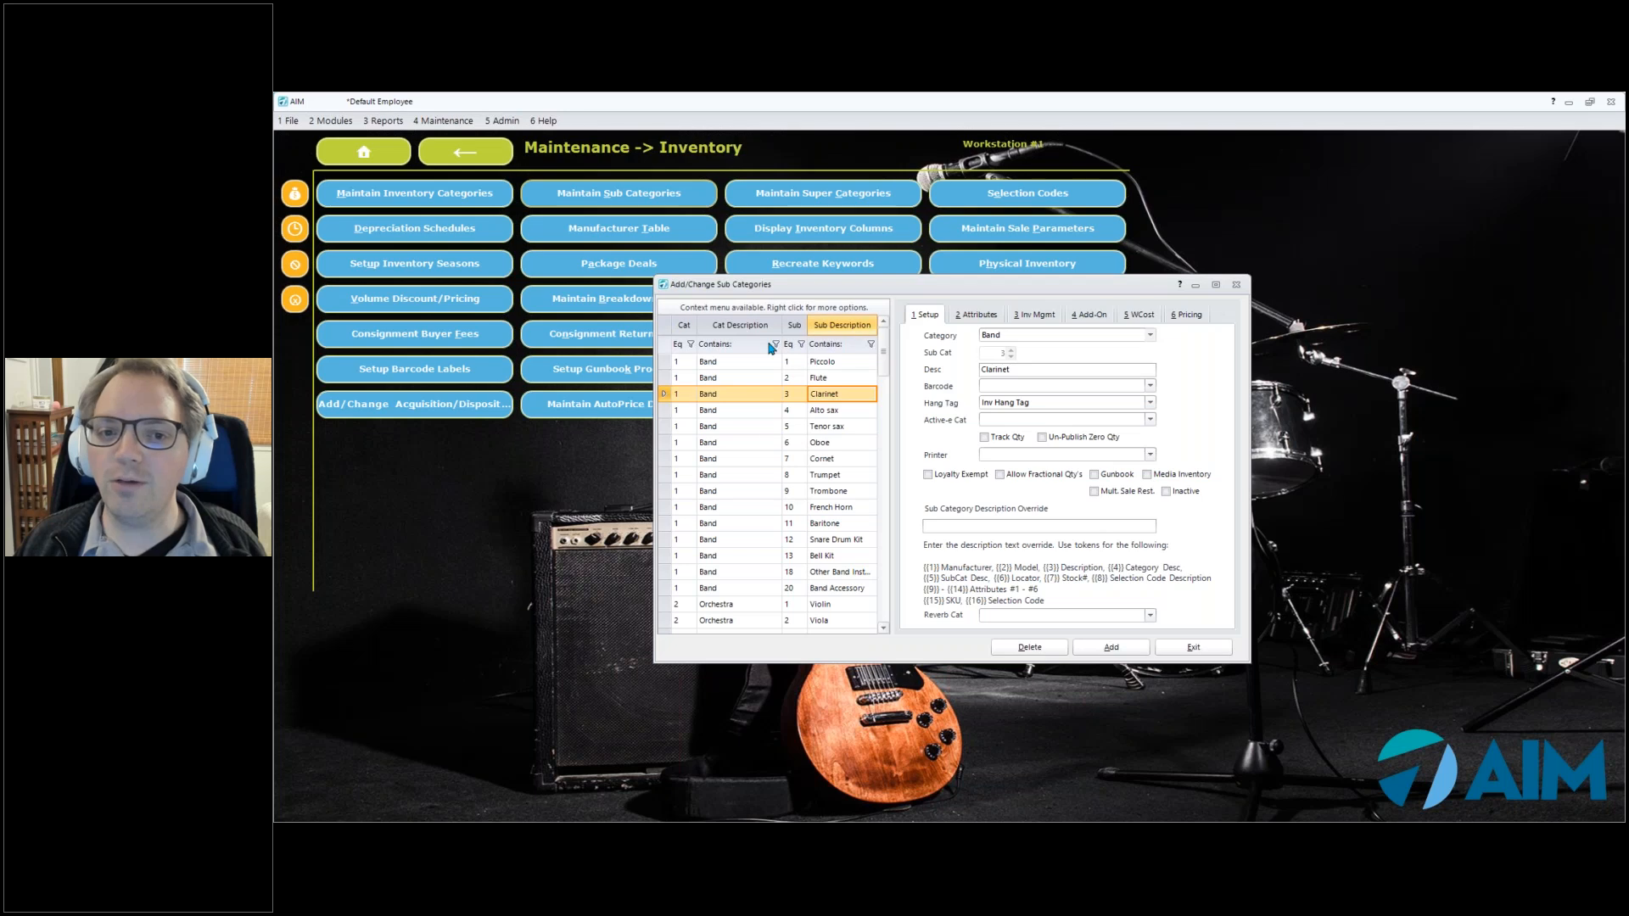
pyautogui.click(1035, 317)
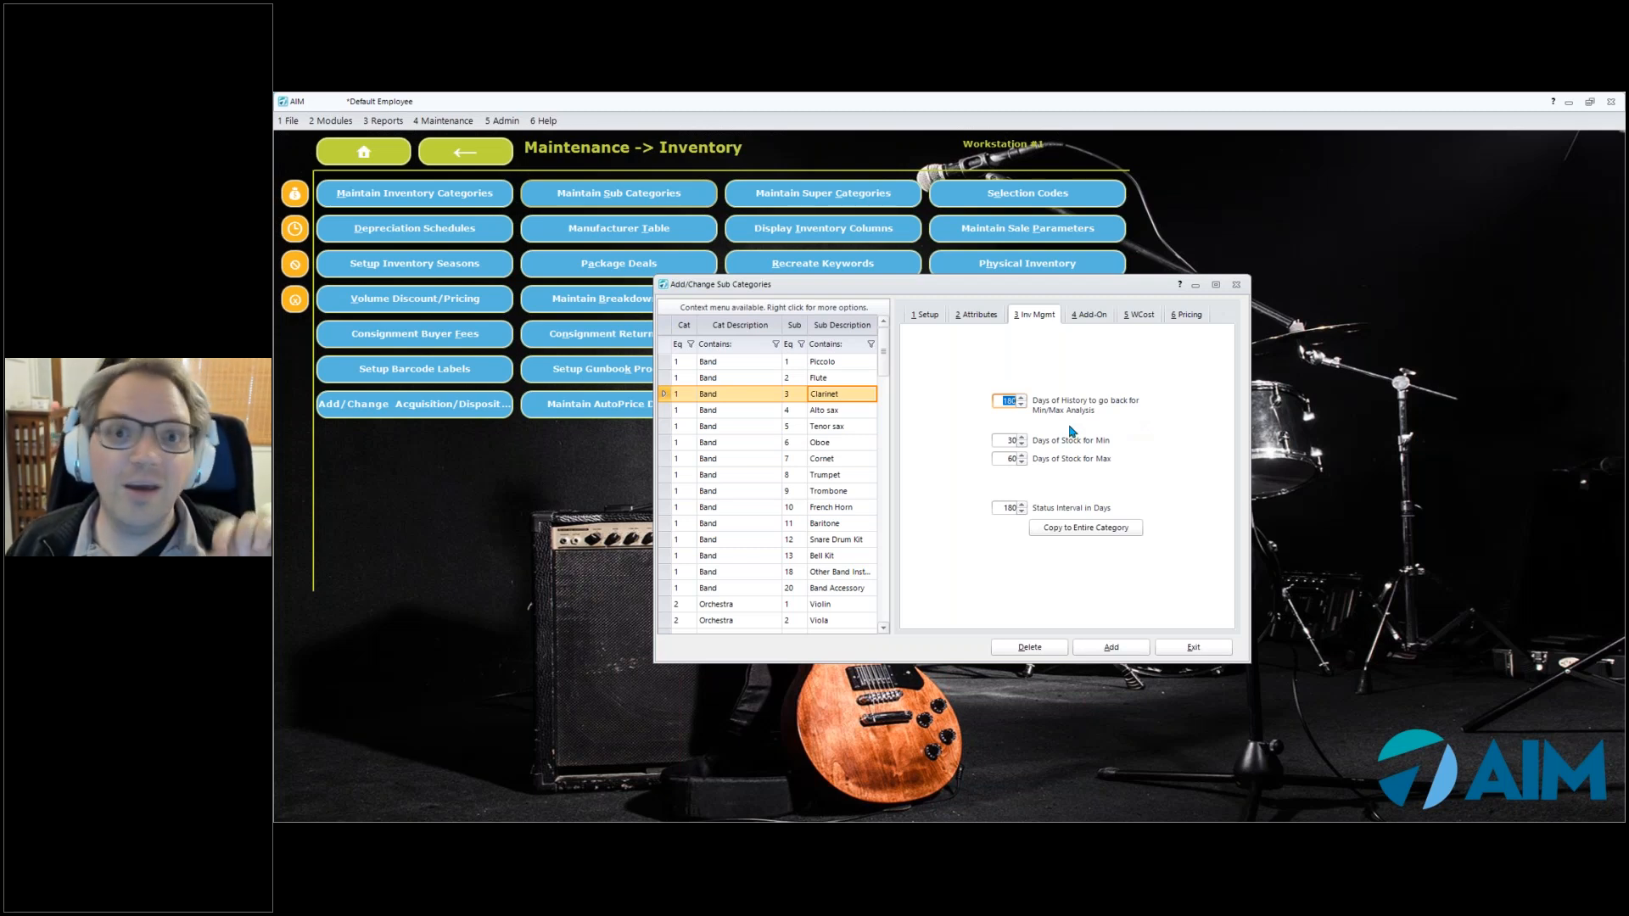
# Set the Clarinet sub category's Days of Stock for Min to 14 and Days of Stock for Max to 28
pyautogui.press('Tab')
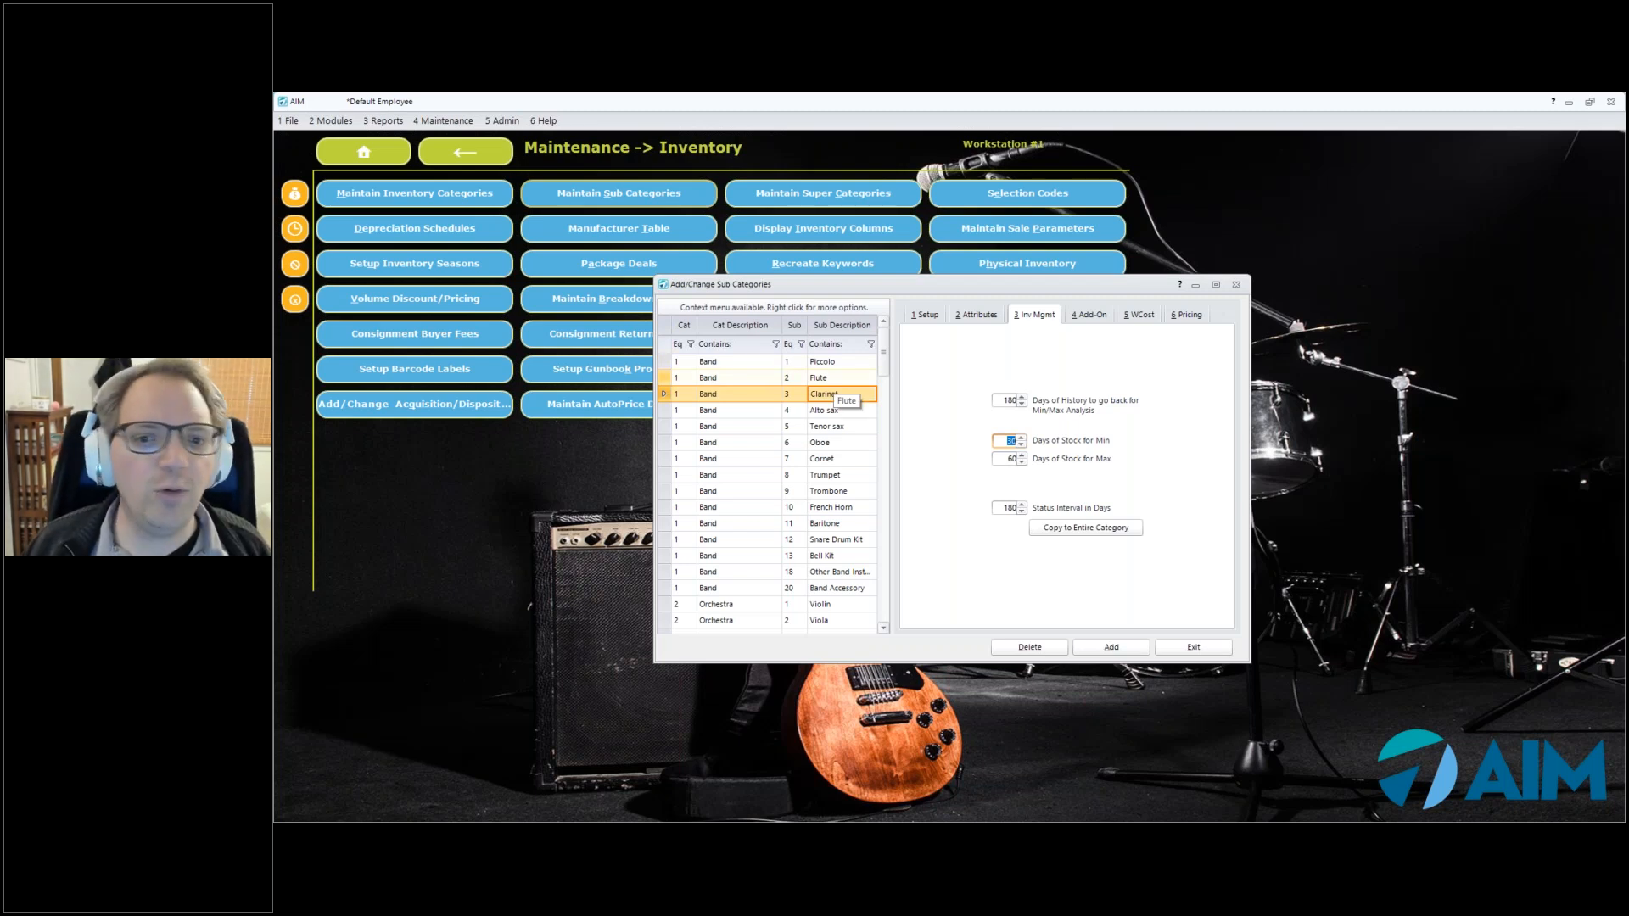
pyautogui.write('14')
pyautogui.press('Tab')
pyautogui.write('28')
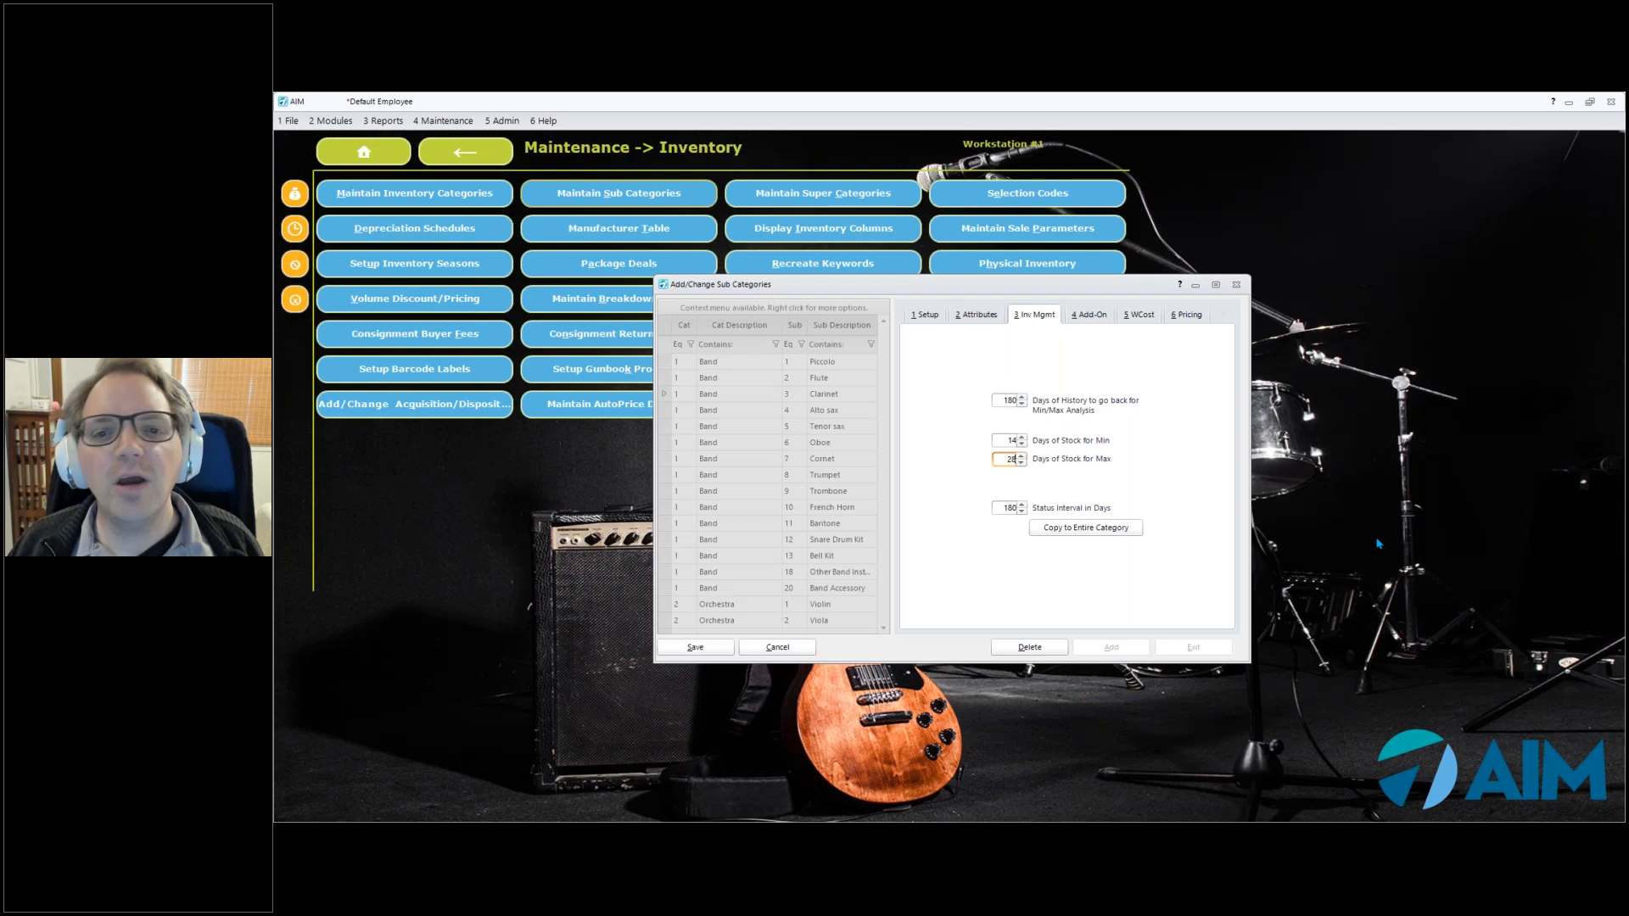
# Change the Clarinet sub category to 7 Days of Stock for Min and 14 Days of Stock for Max
pyautogui.doubleClick(1001, 441)
pyautogui.write('7')
pyautogui.press('Tab')
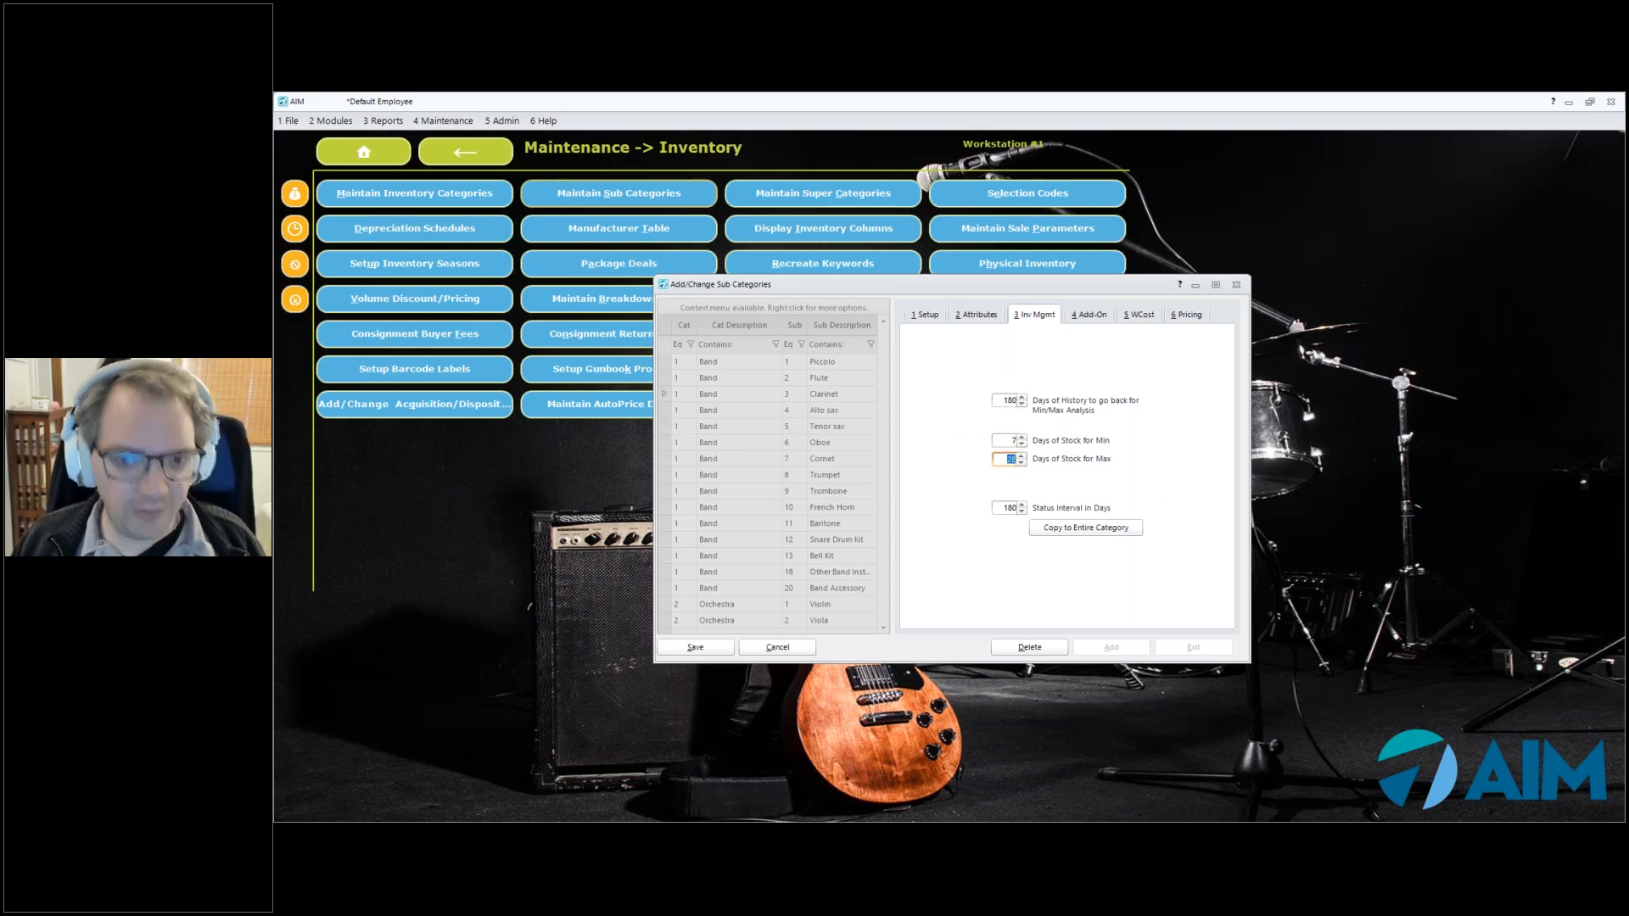
pyautogui.write('14')
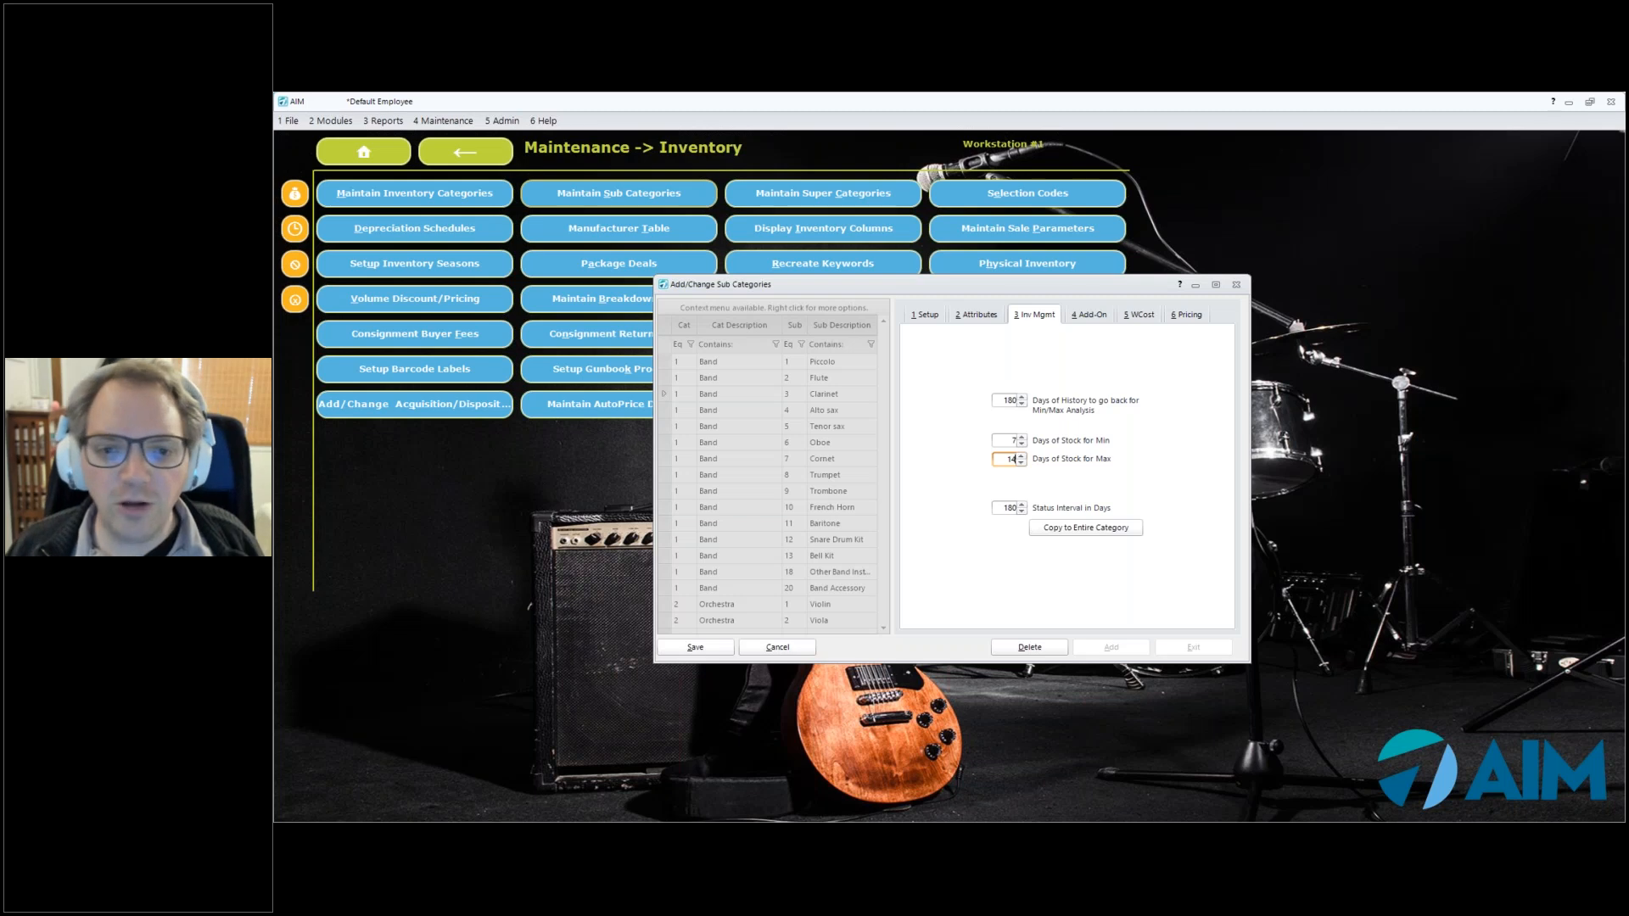
# Try 4 as the Clarinet sub category's Days of Stock for Min, and put it back to 7
pyautogui.click(1009, 439)
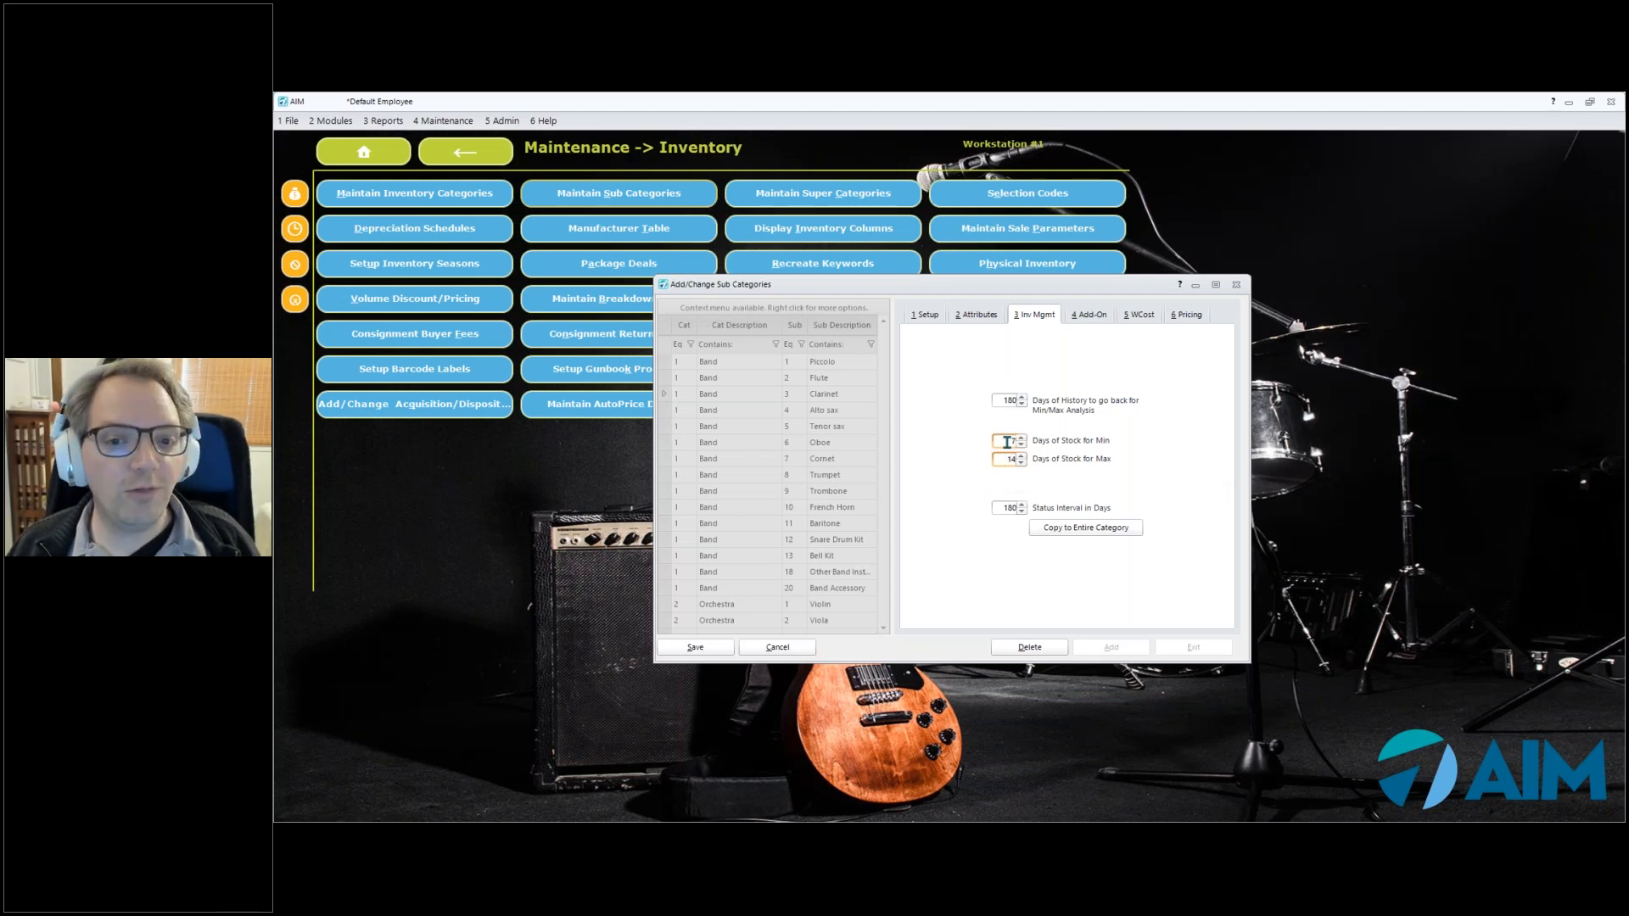
pyautogui.write('4')
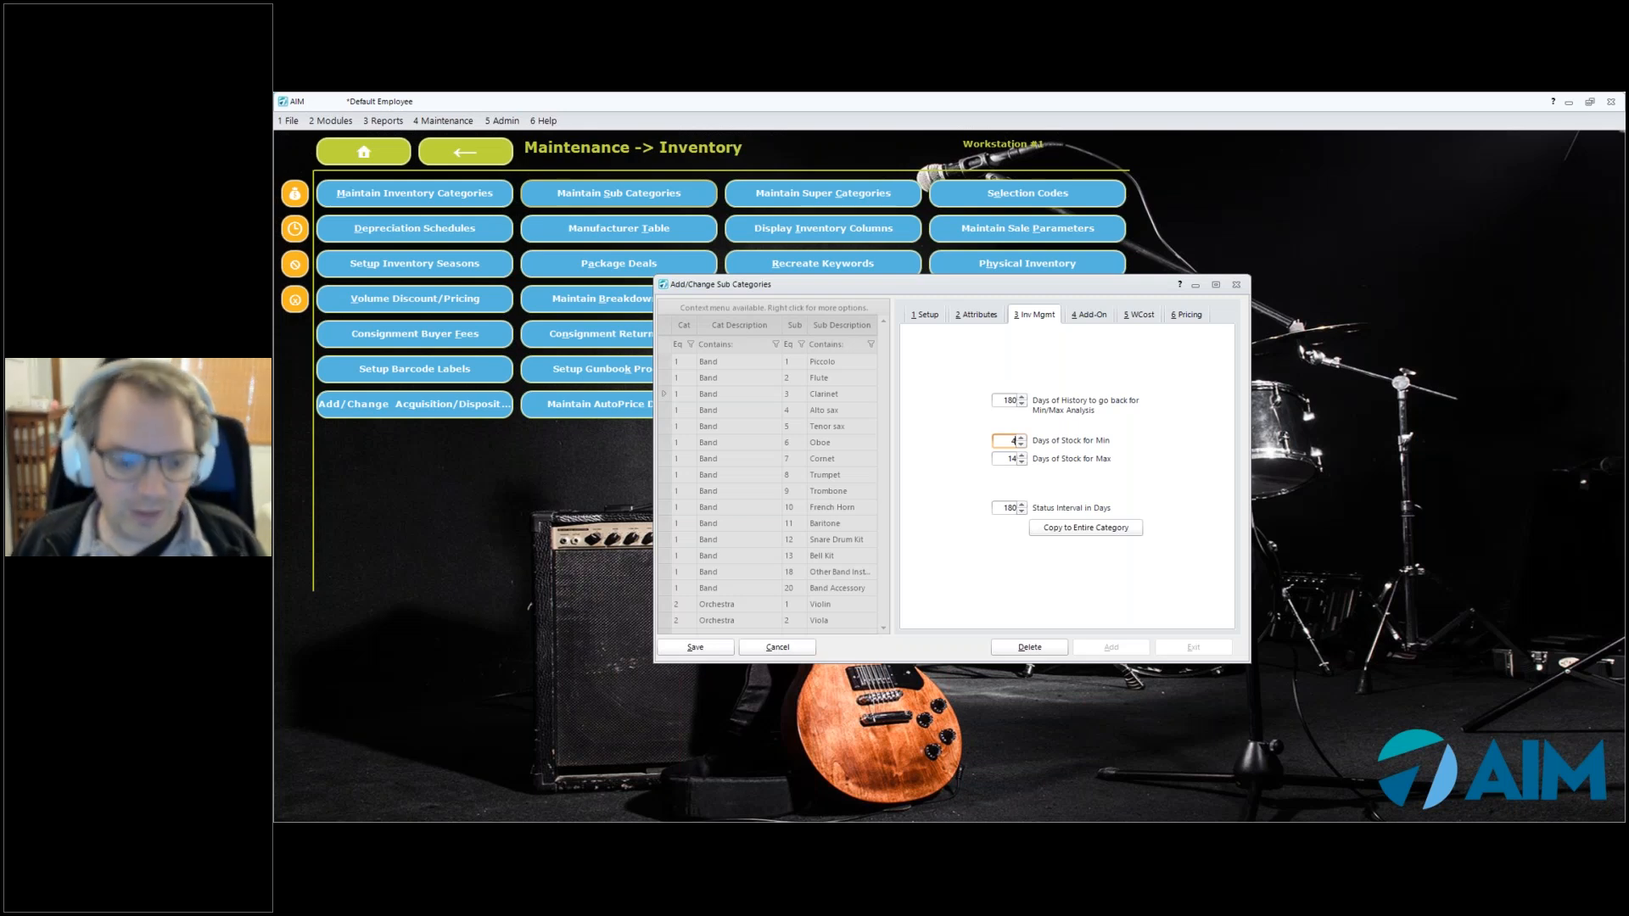
pyautogui.press('Tab')
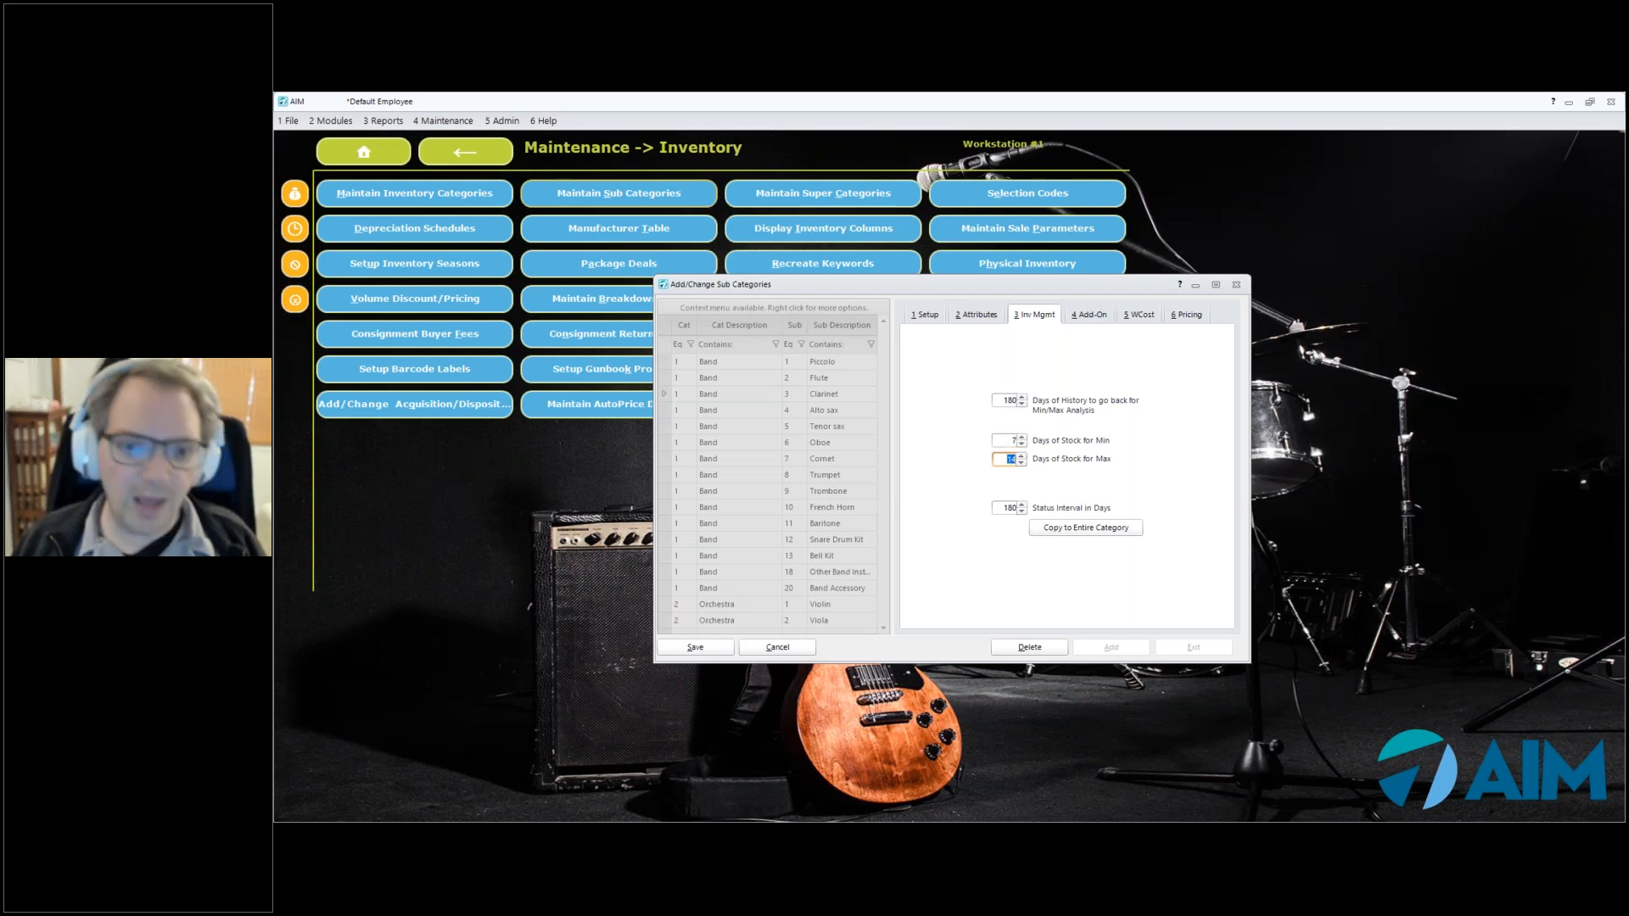
# Try 10 as the Clarinet sub category's Days of Stock for Max, and close the sub category maintenance without saving the changes
pyautogui.write('1')
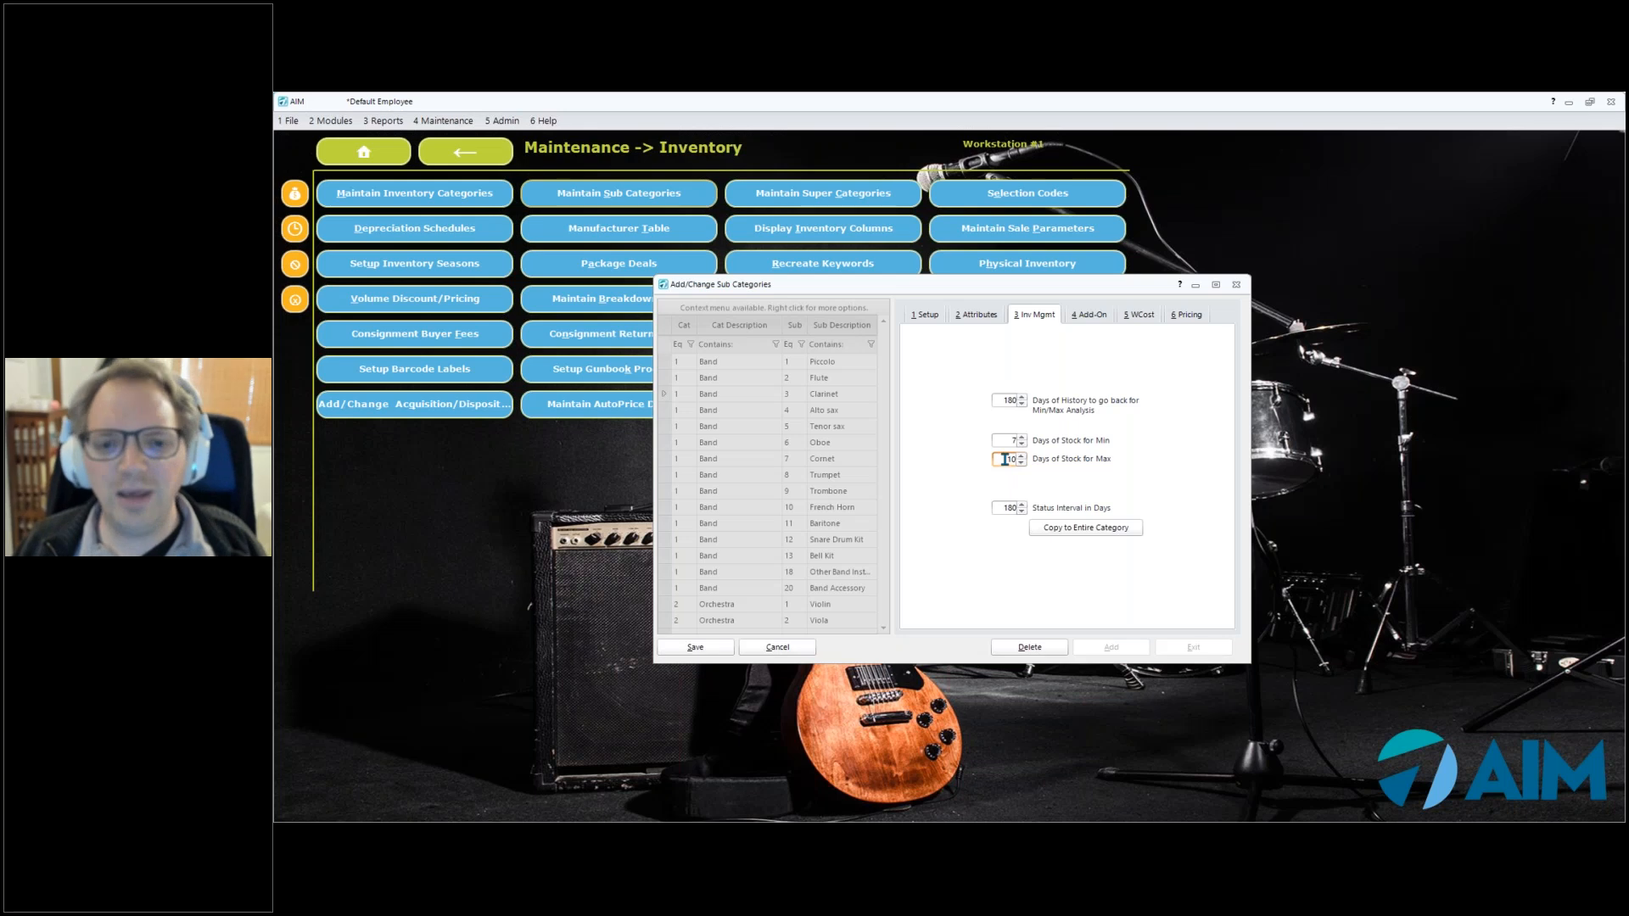
pyautogui.moveTo(1004, 458); pyautogui.dragTo(1027, 464)
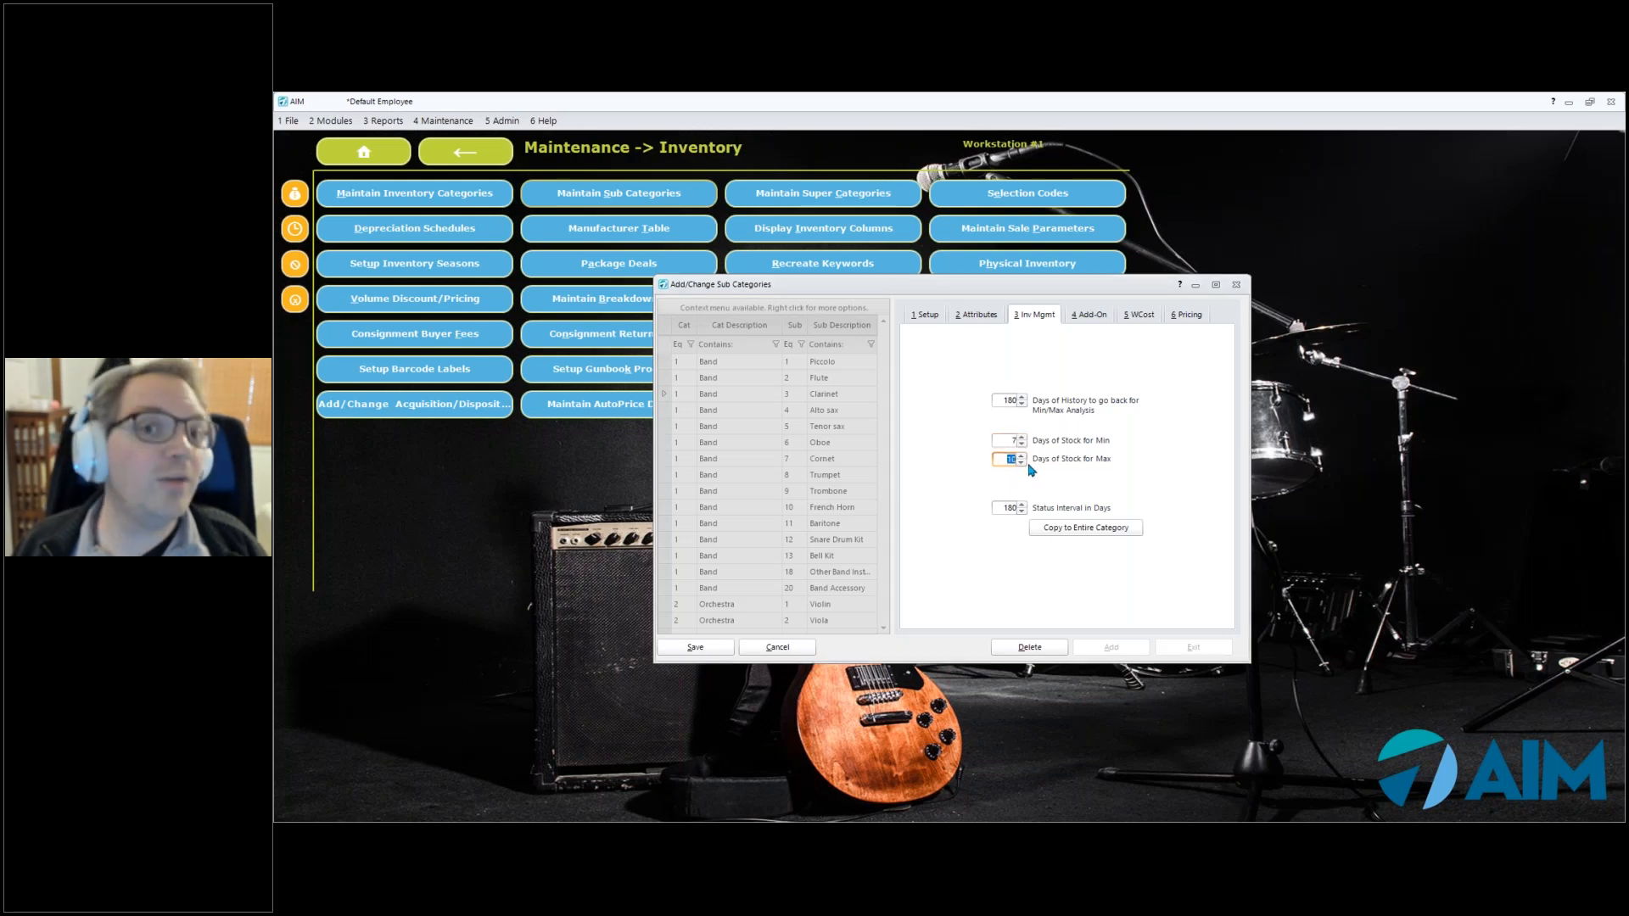
pyautogui.moveTo(1004, 400); pyautogui.dragTo(1028, 401)
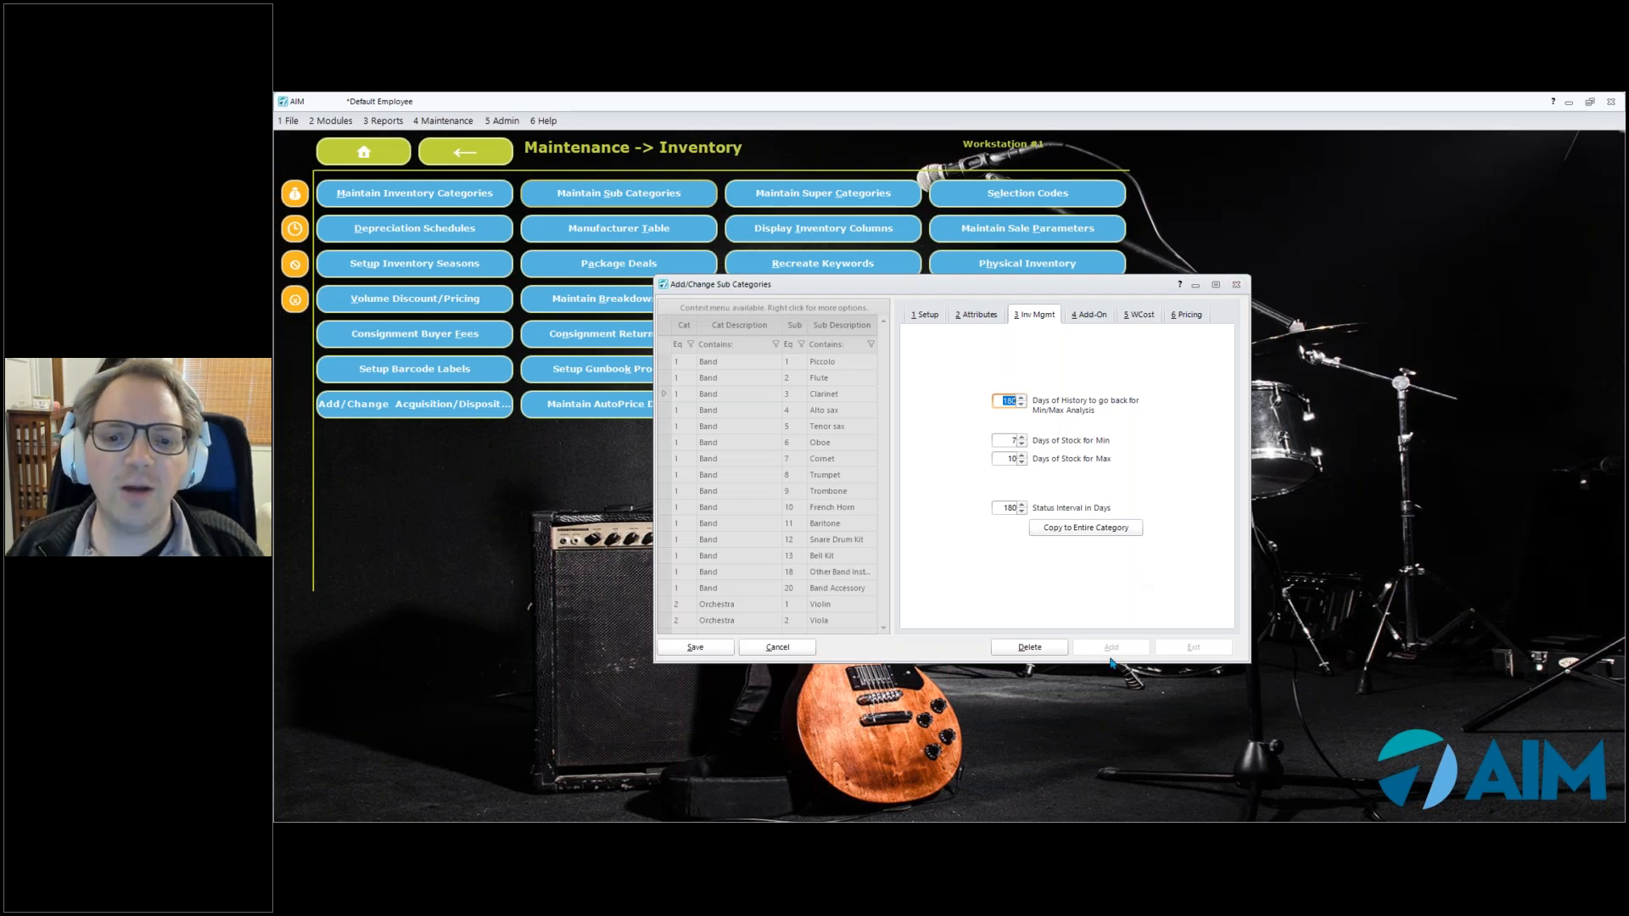
pyautogui.click(1237, 285)
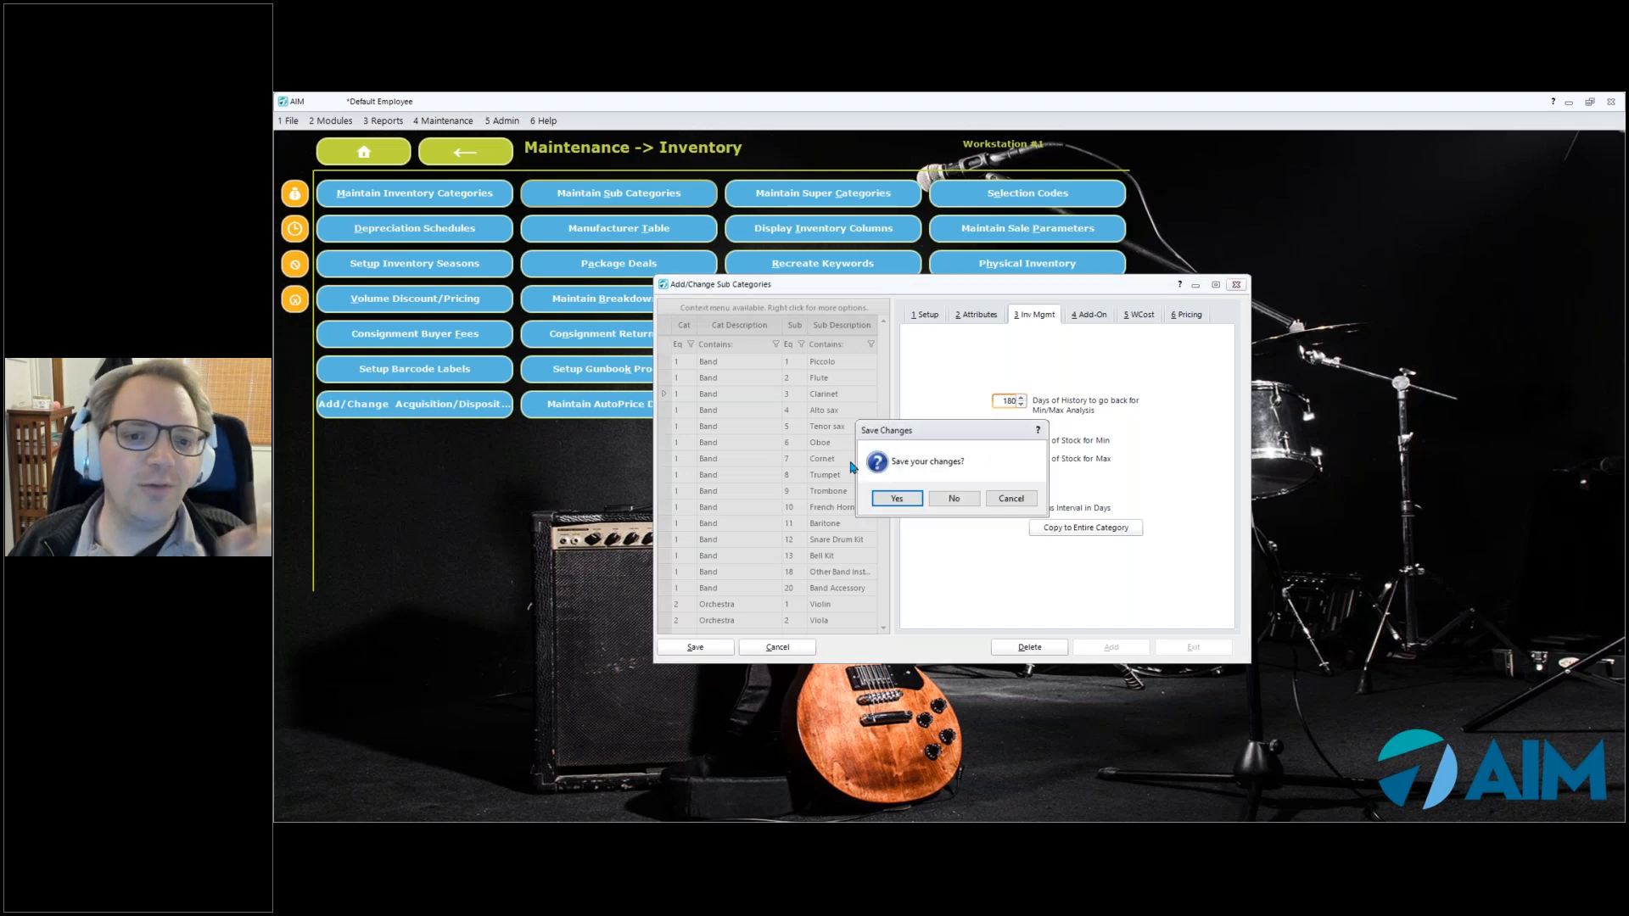
pyautogui.click(952, 500)
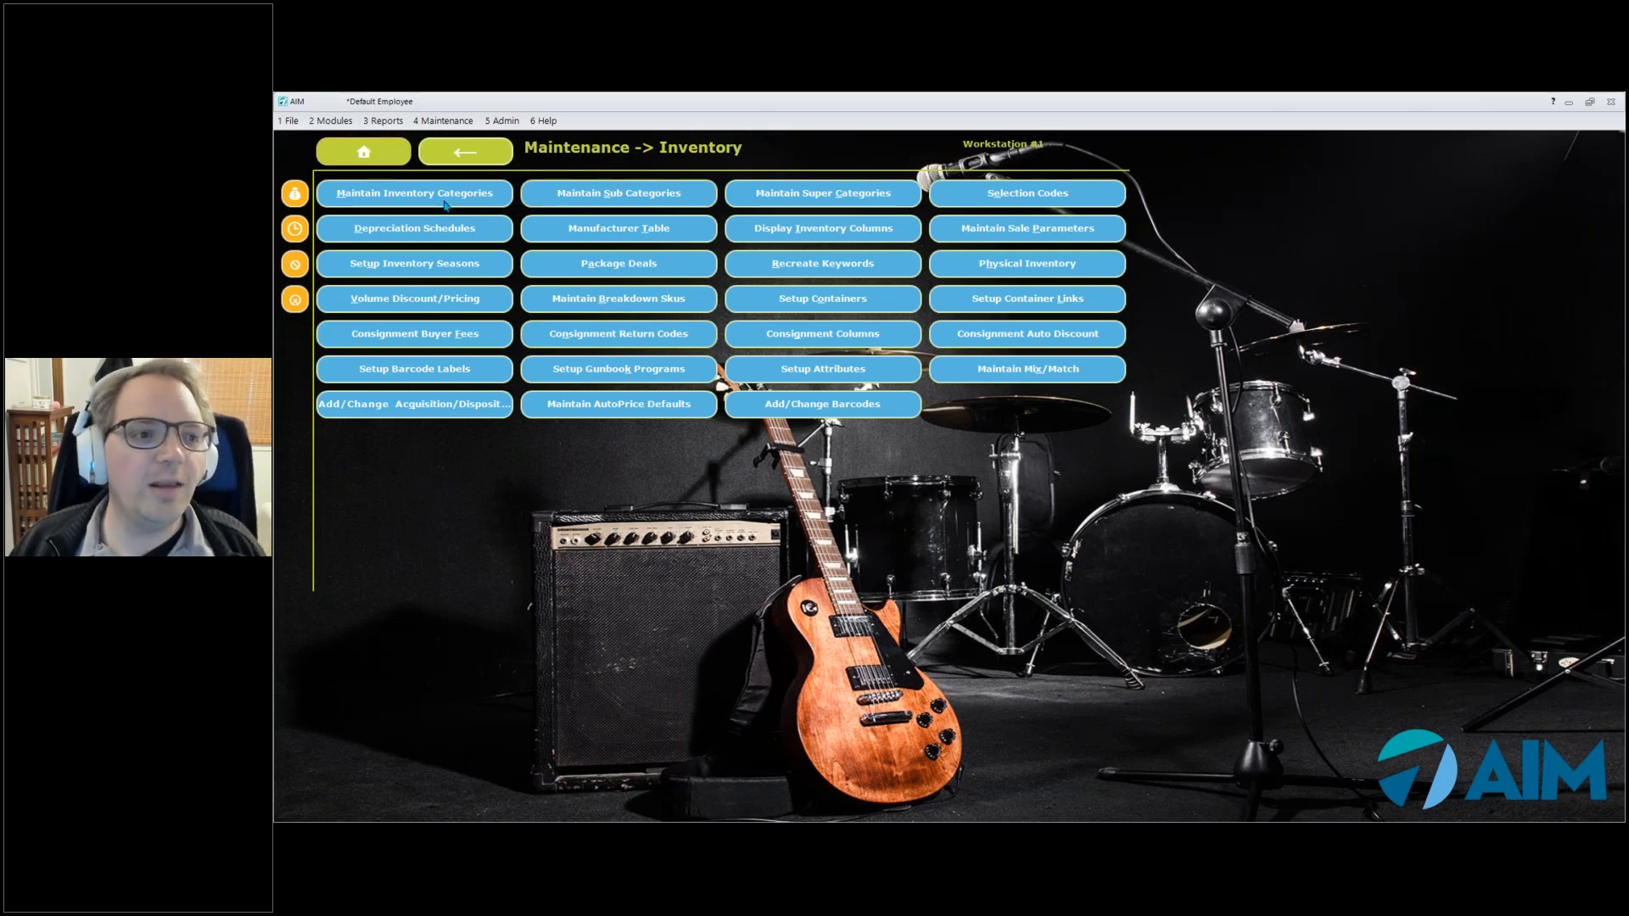
# Open Establish/Reset Min/Max from the inventory management module and run the min/max and status level calculation for all locations
pyautogui.click(594, 201)
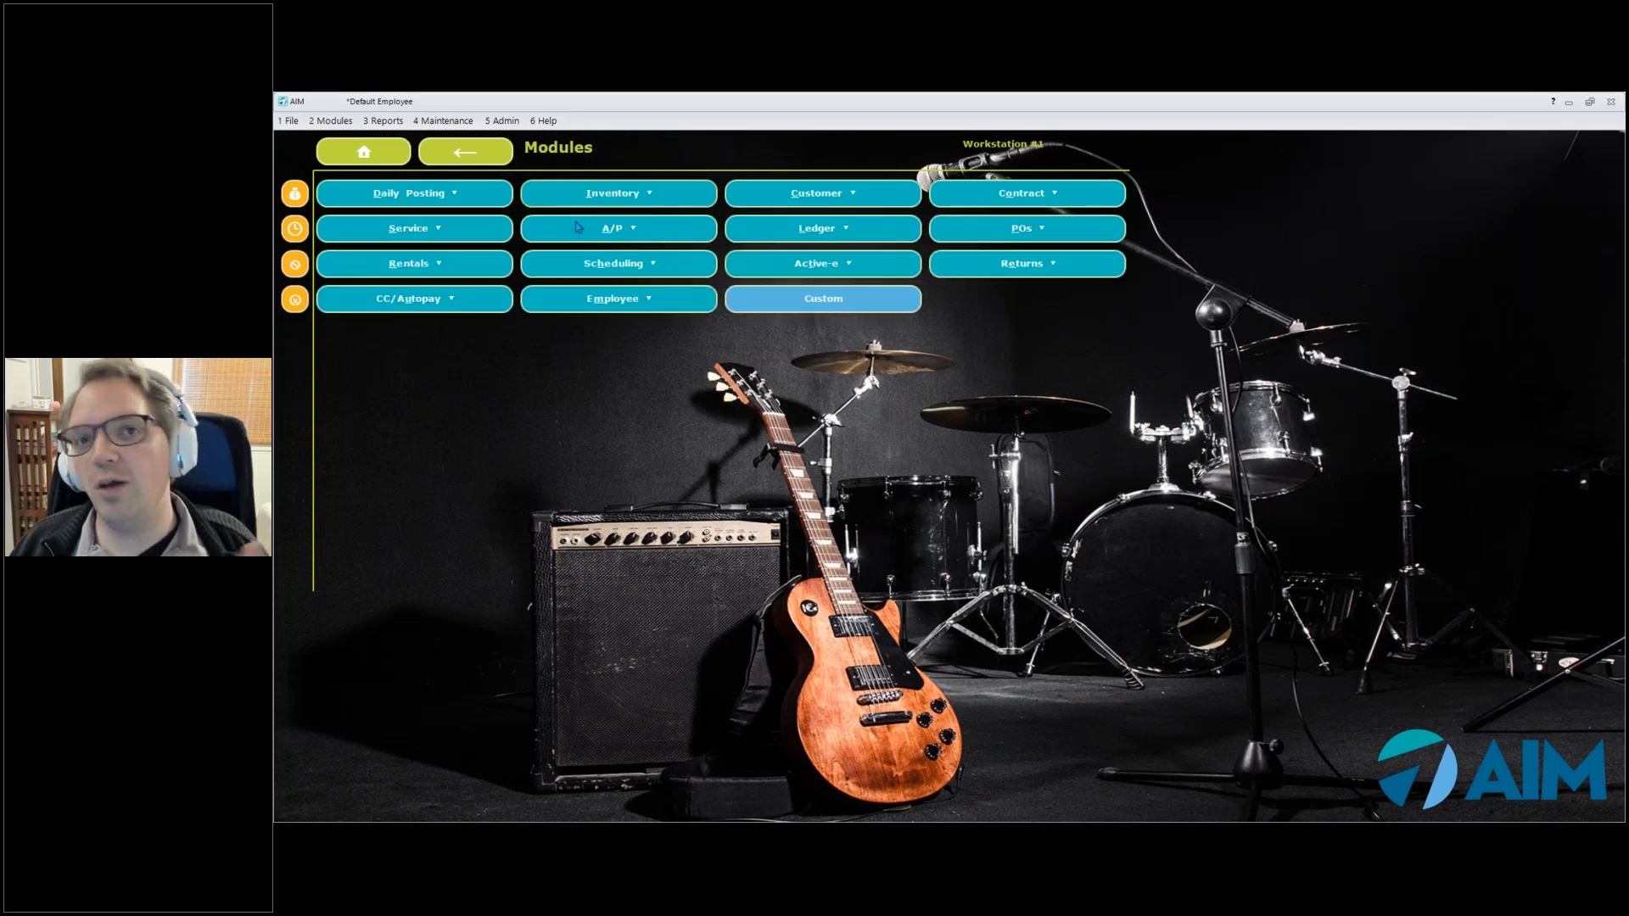
pyautogui.click(578, 204)
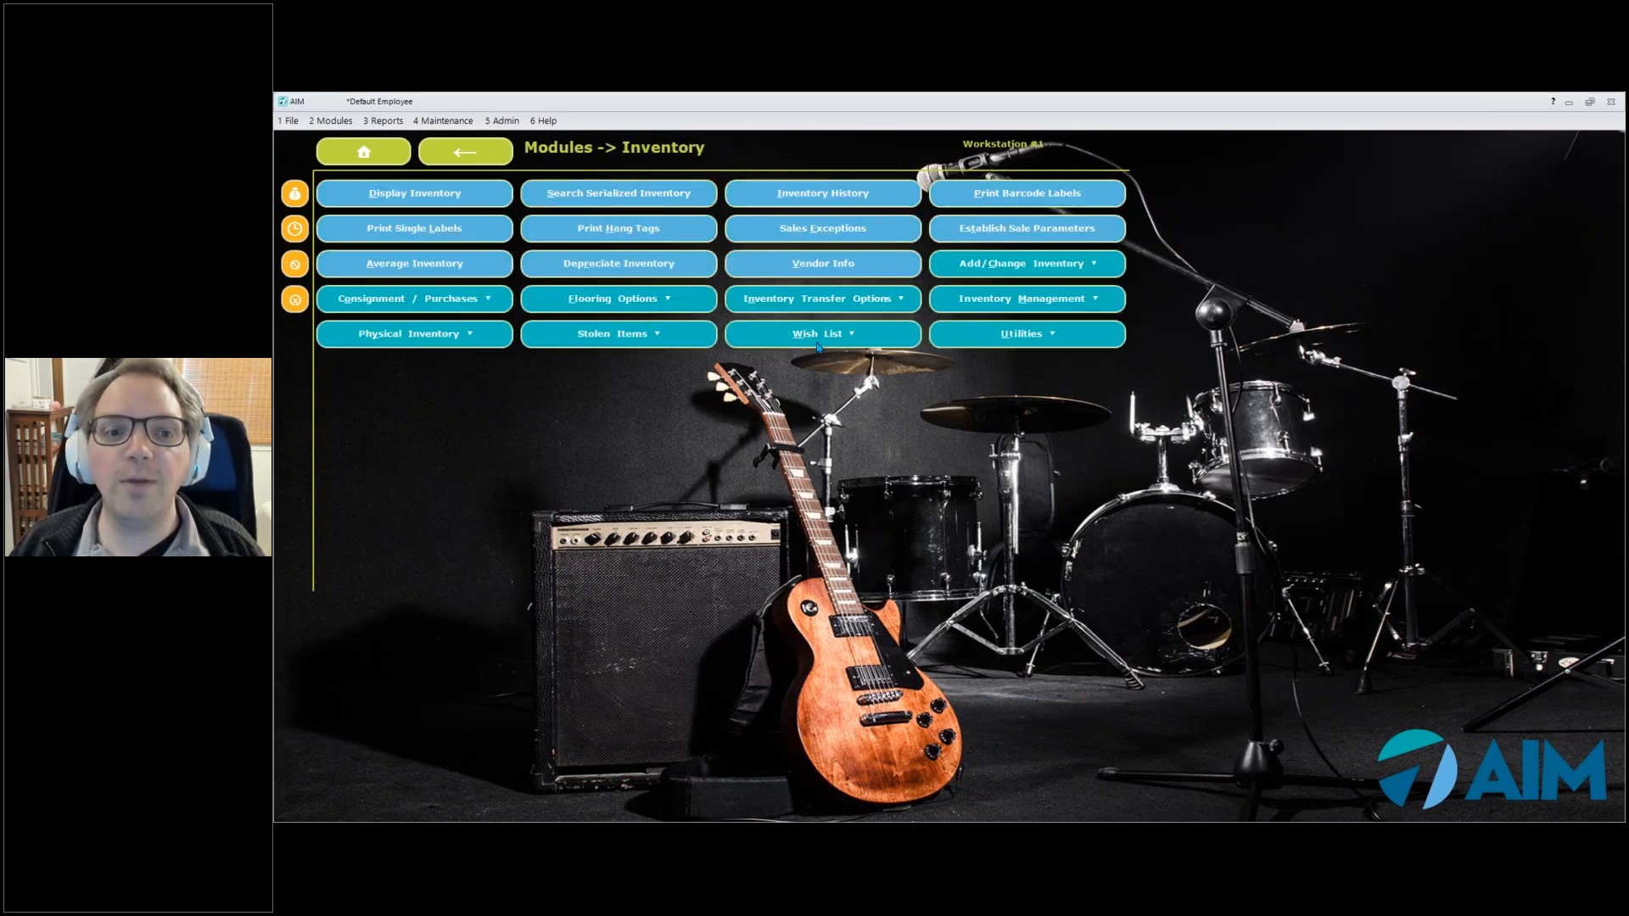
pyautogui.click(1035, 306)
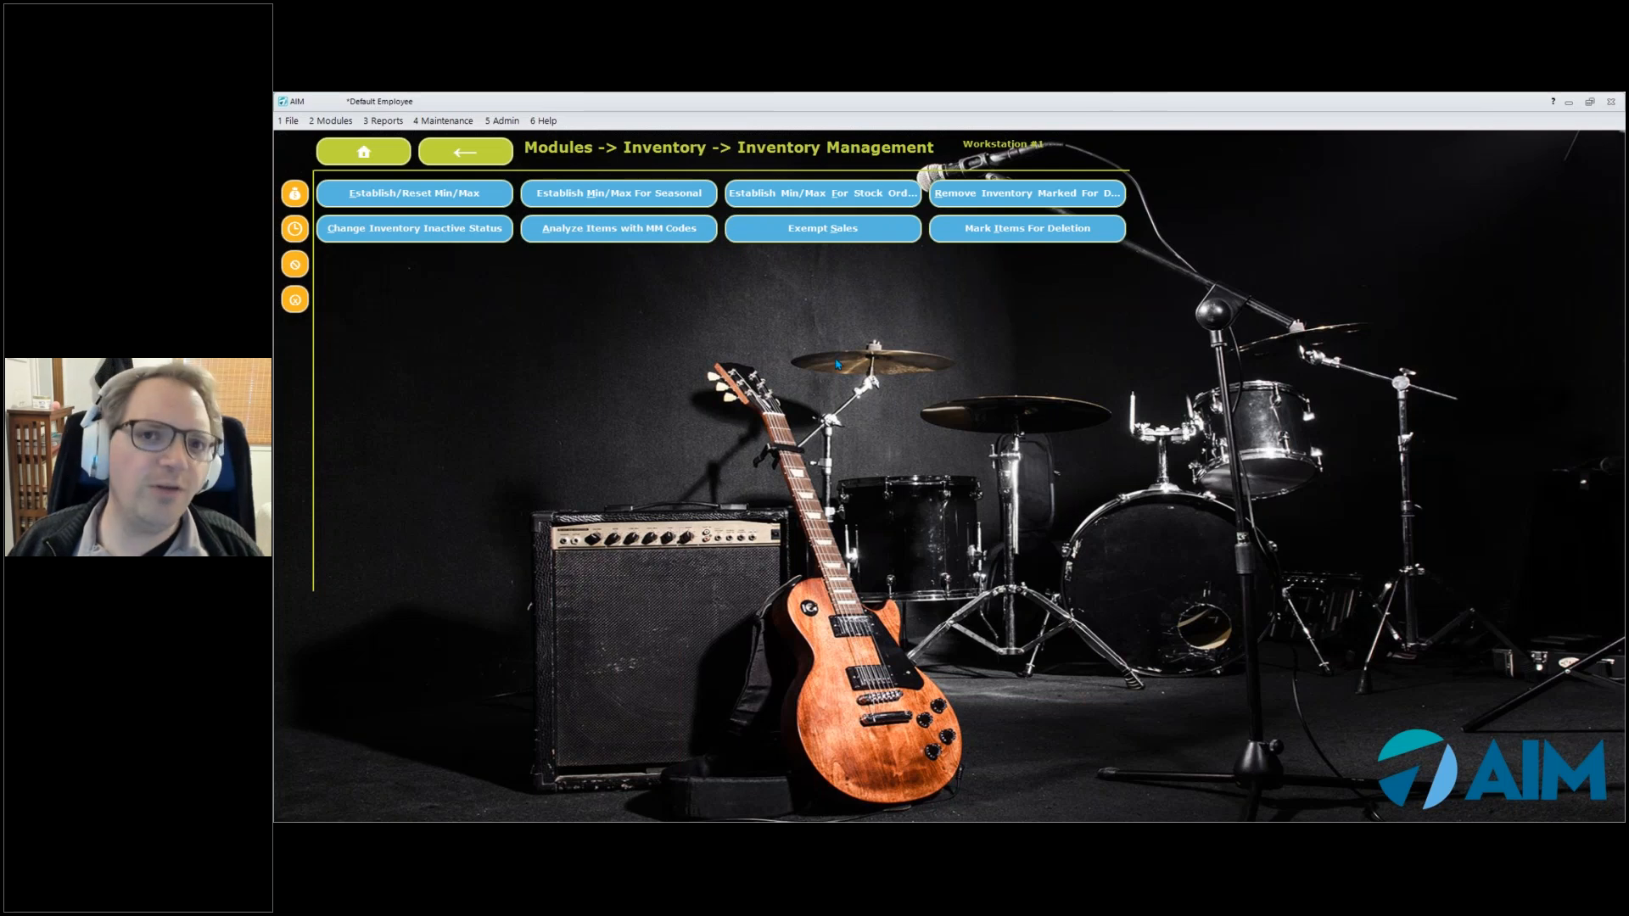
pyautogui.click(422, 197)
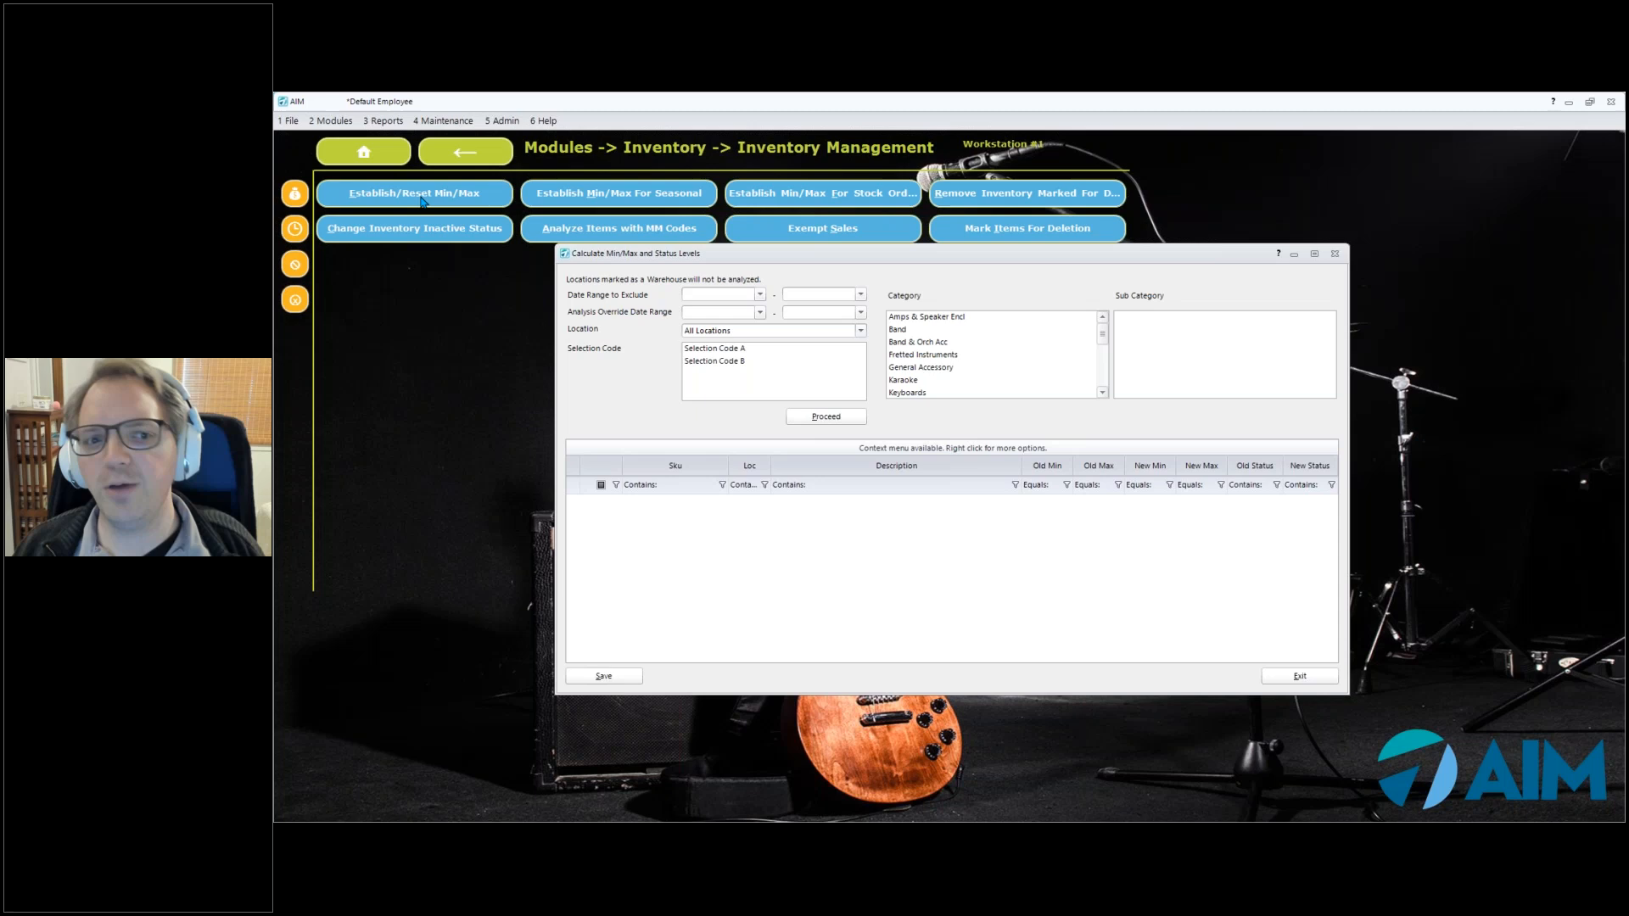
pyautogui.moveTo(932, 256); pyautogui.dragTo(839, 197)
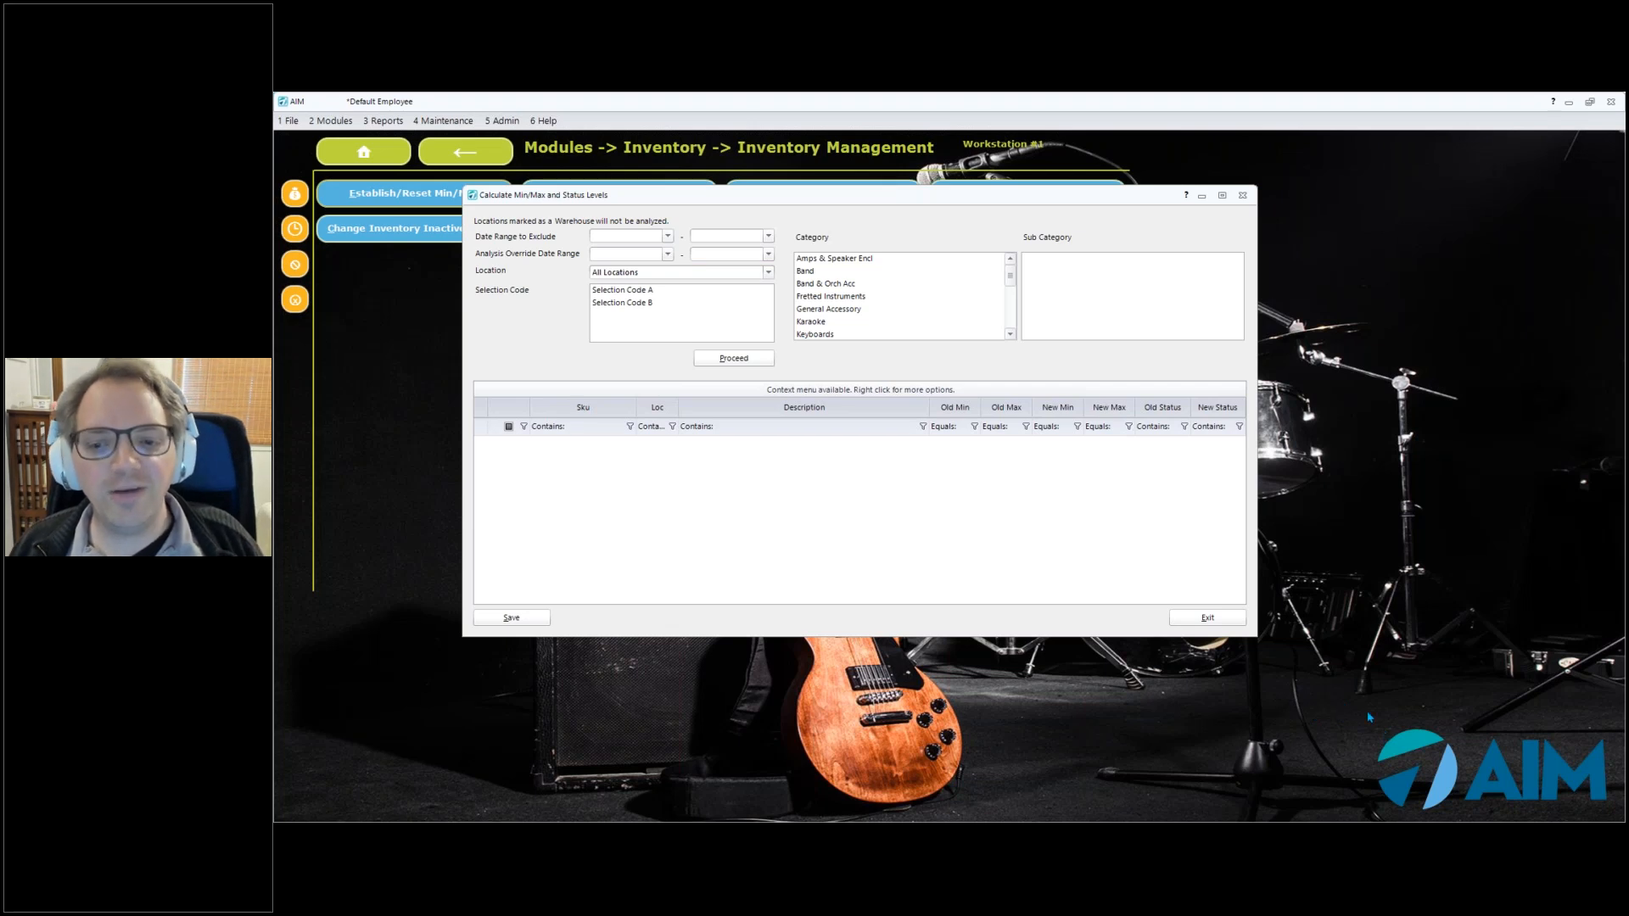
pyautogui.click(730, 357)
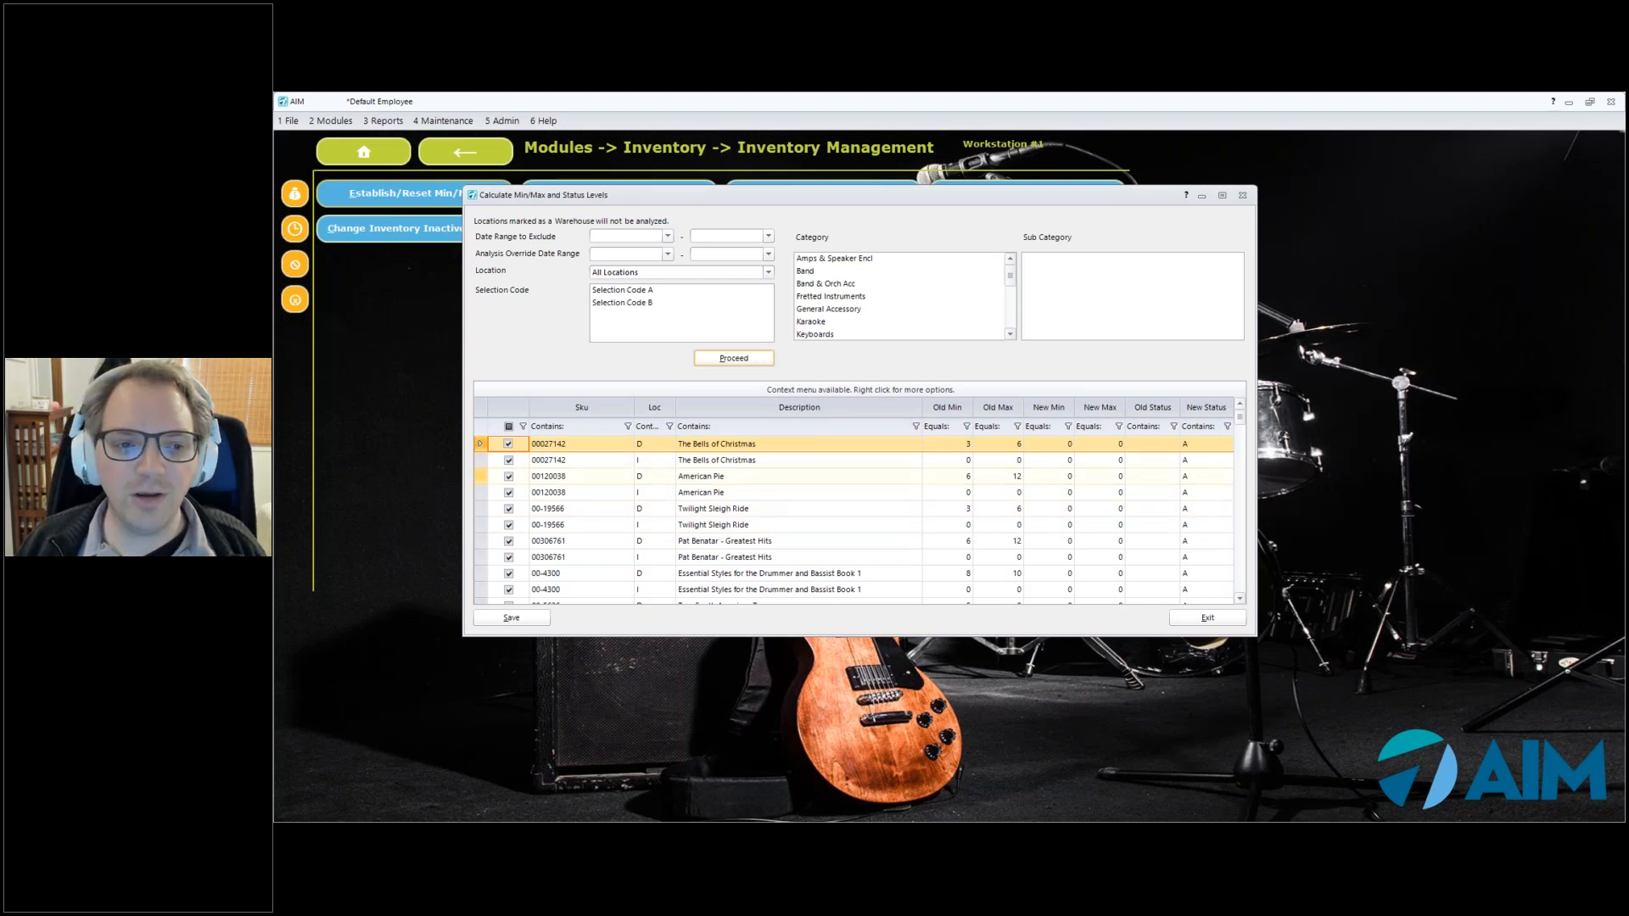
# Filter the calculated min/max list to location D and review the first item's old min and max levels
pyautogui.click(654, 509)
pyautogui.click(657, 462)
pyautogui.click(655, 427)
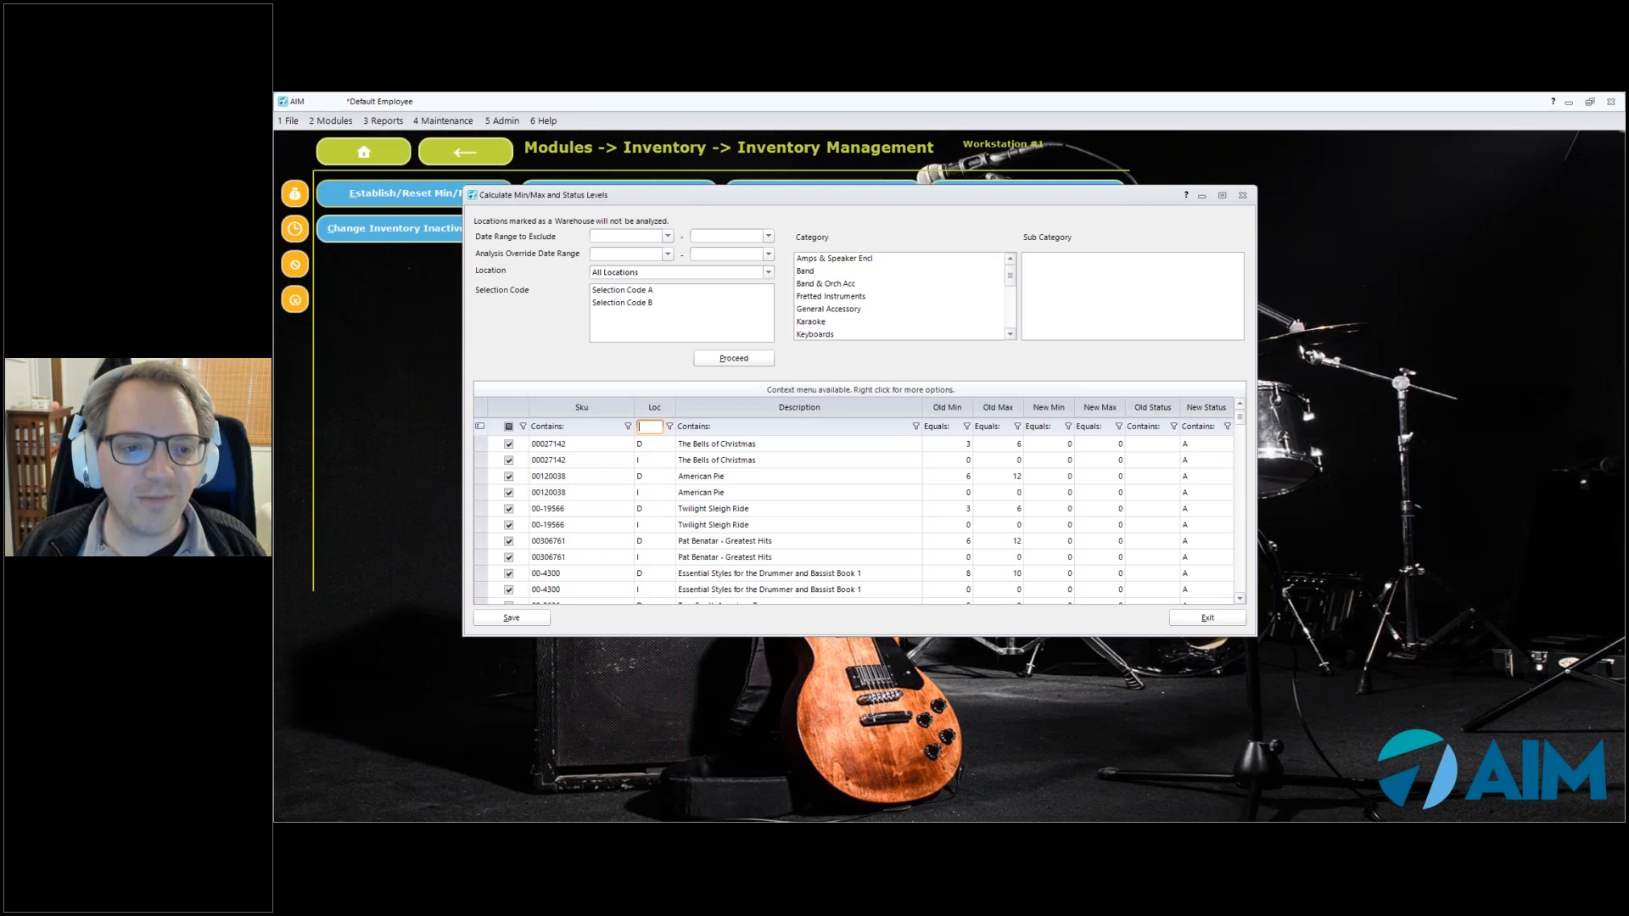
pyautogui.write('d')
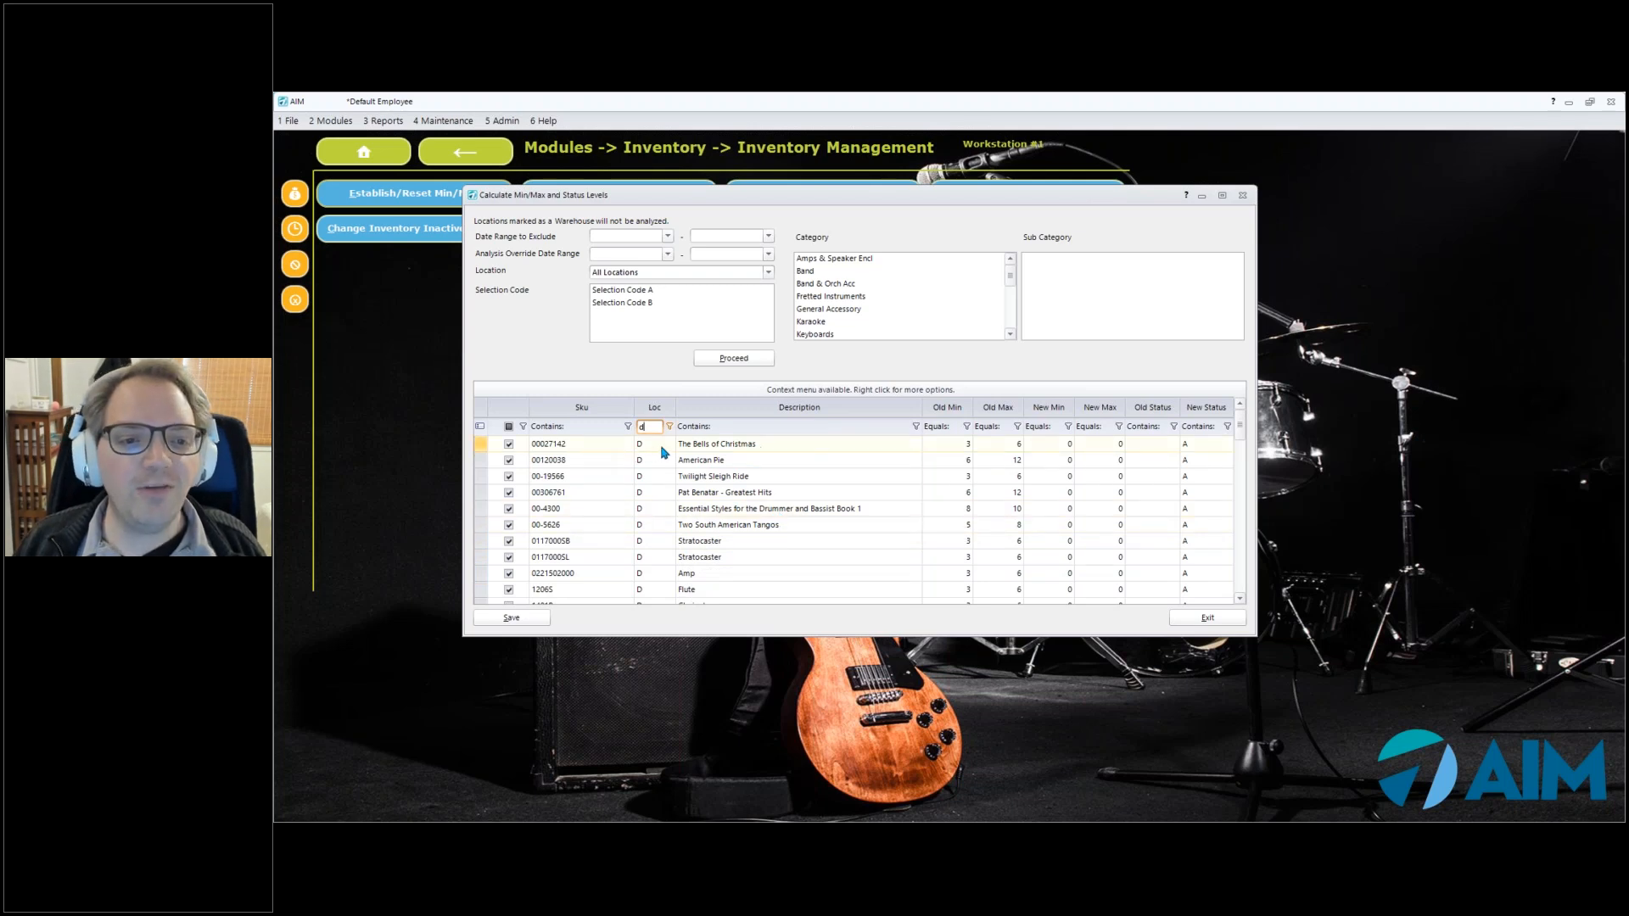
pyautogui.click(958, 446)
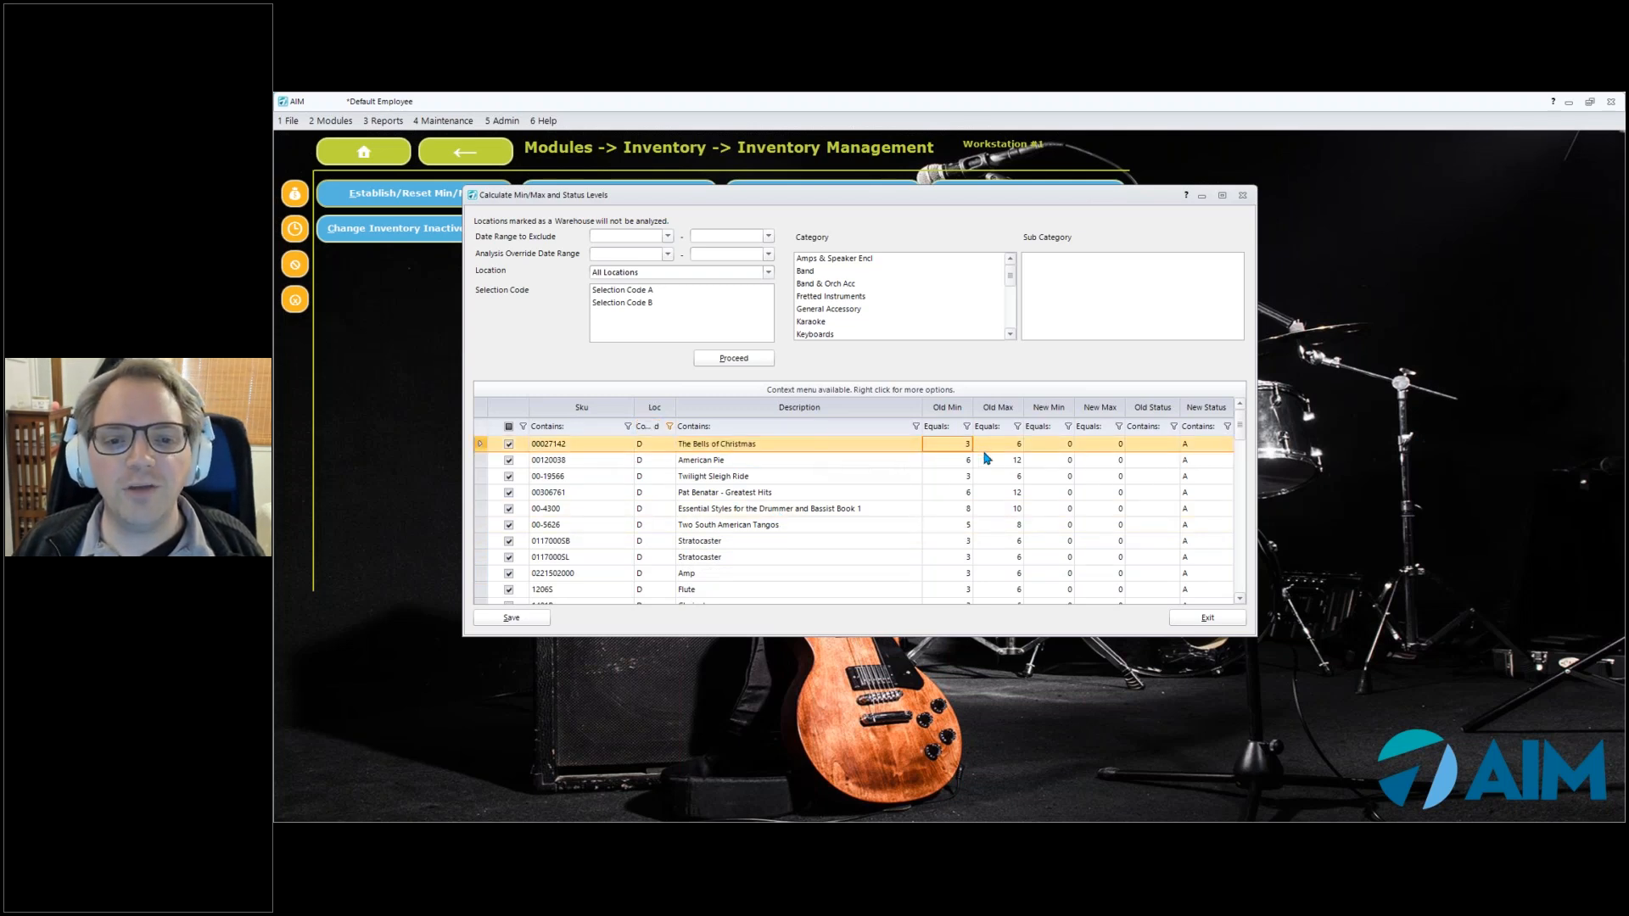
pyautogui.press('Tab')
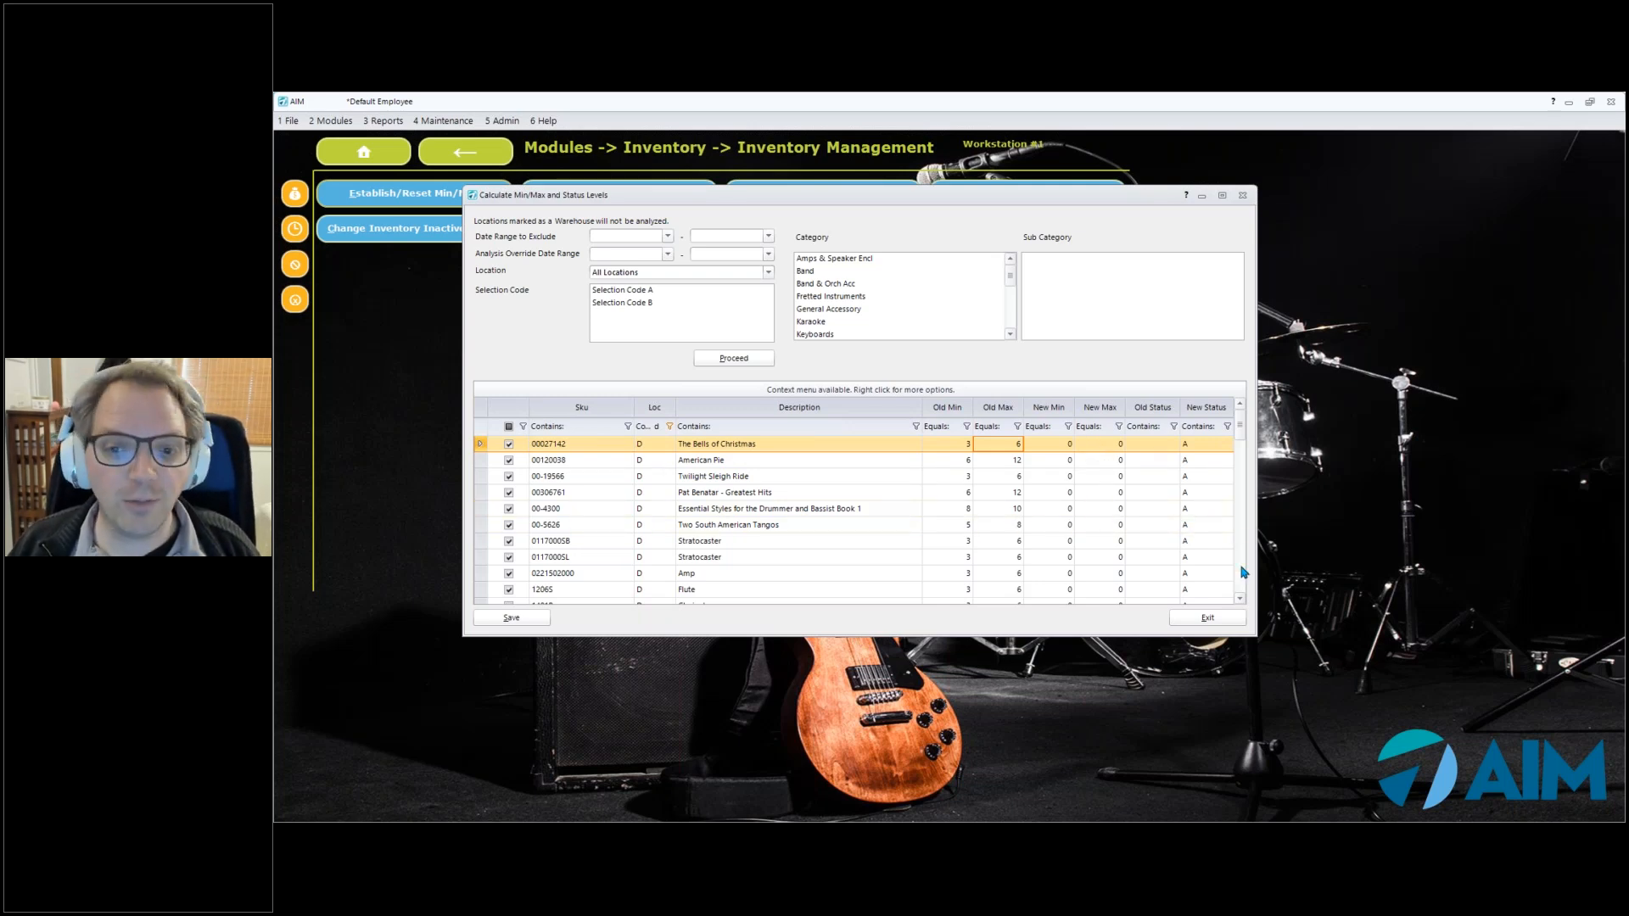
# Find the RT14 Valve Oil item in the calculated min/max list and display its inventory details
pyautogui.scroll(-5, 1240, 571)
pyautogui.scroll(-5, 1244, 573)
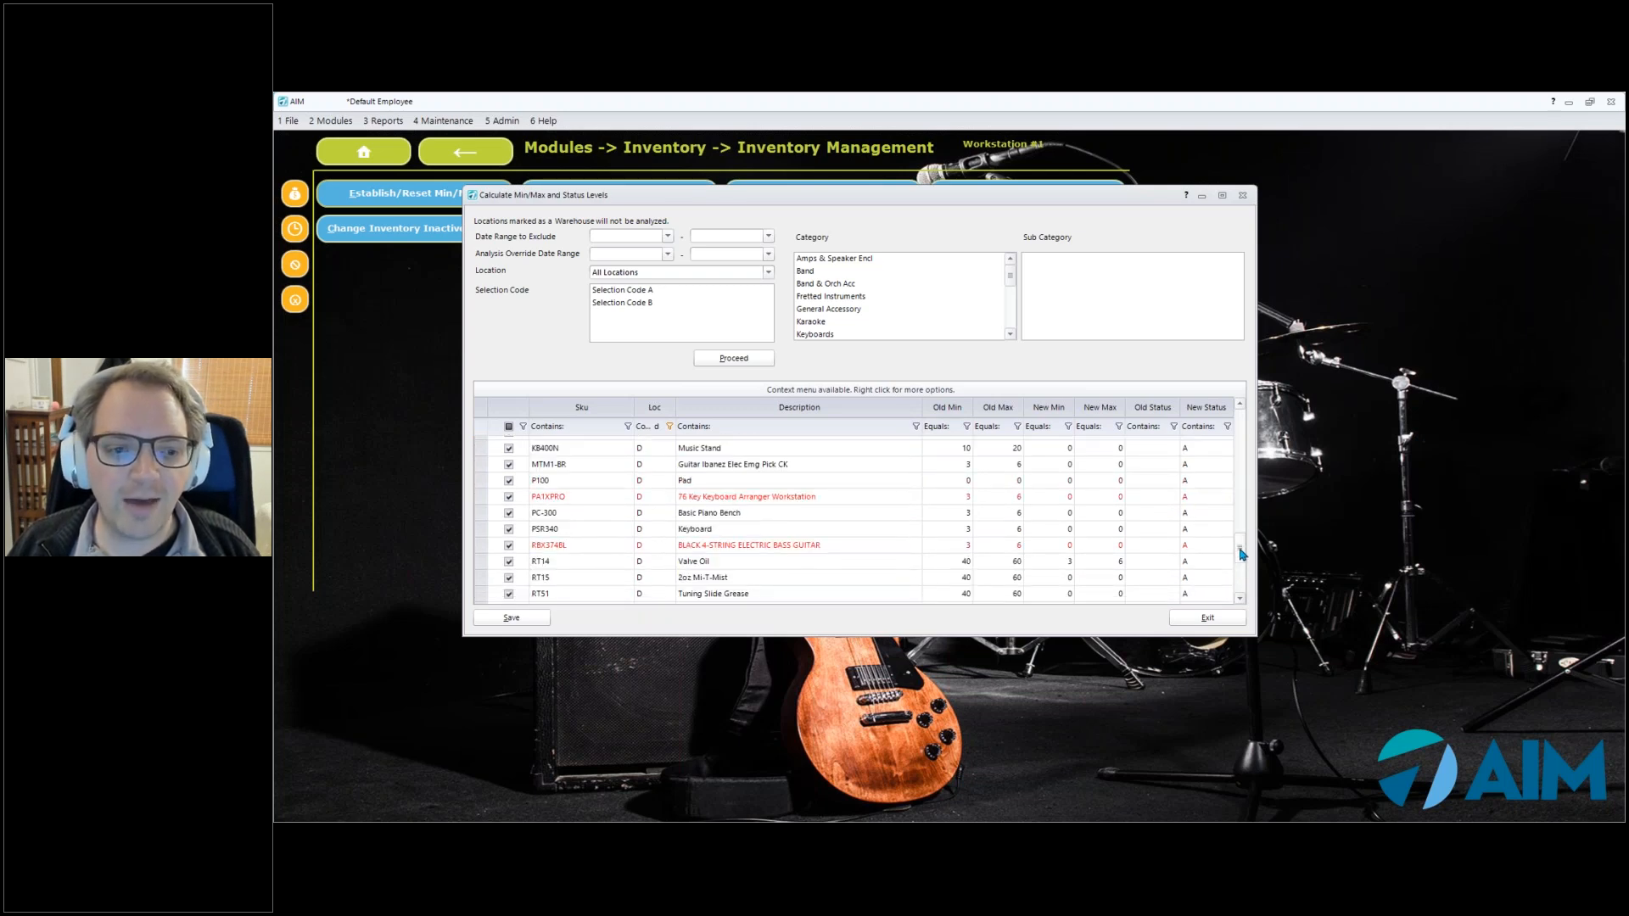
pyautogui.scroll(-2, 1240, 564)
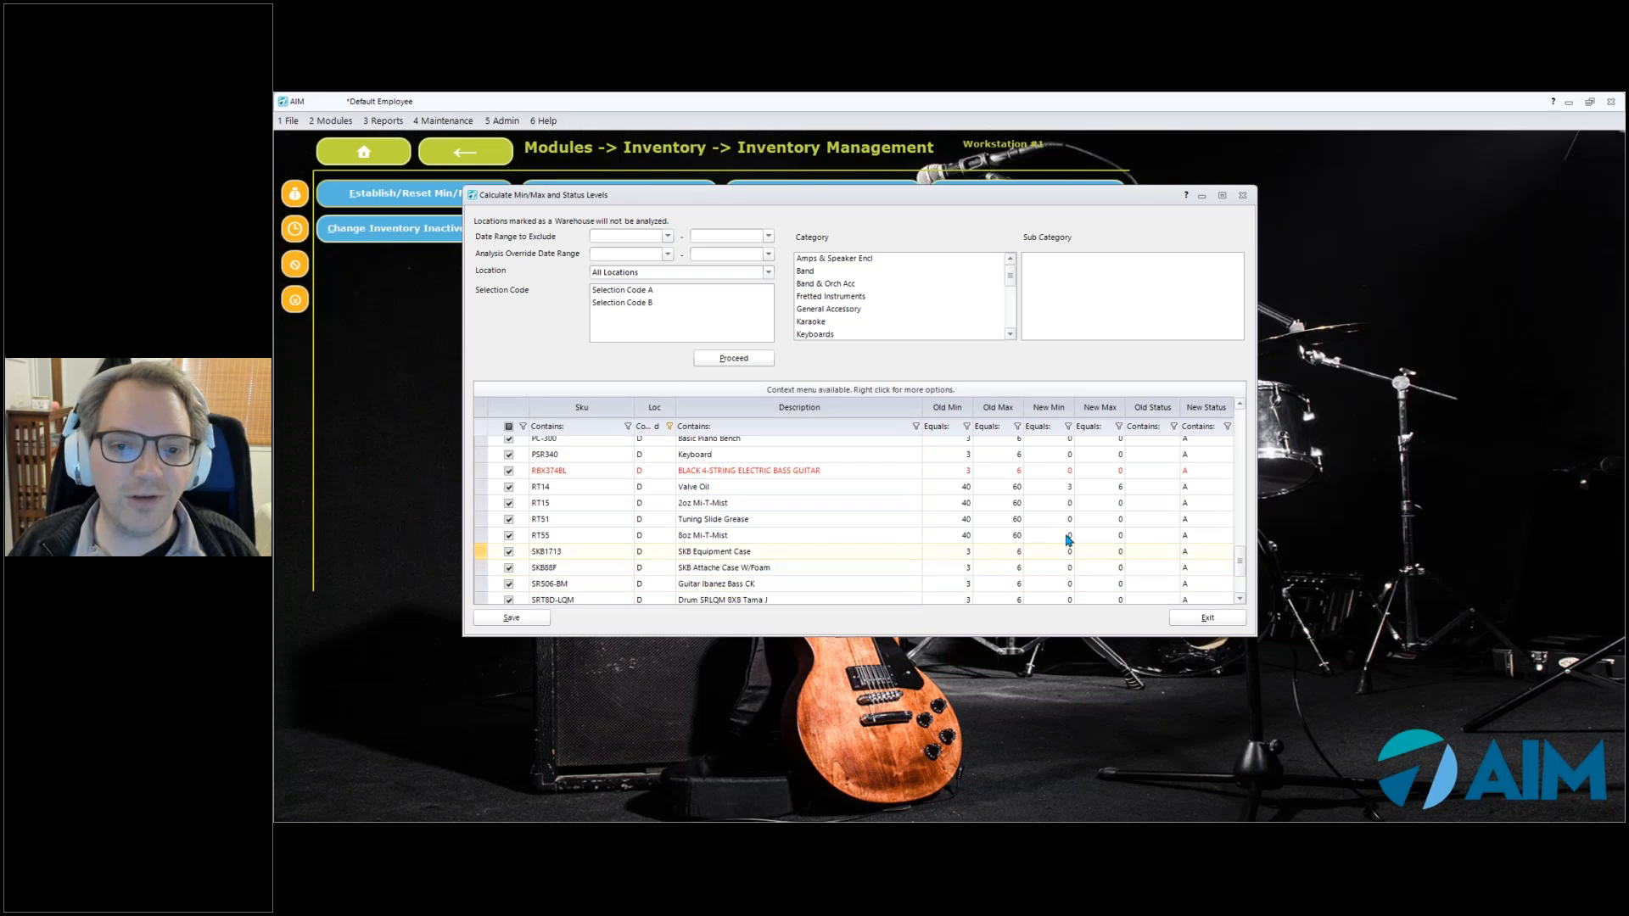
pyautogui.click(557, 480)
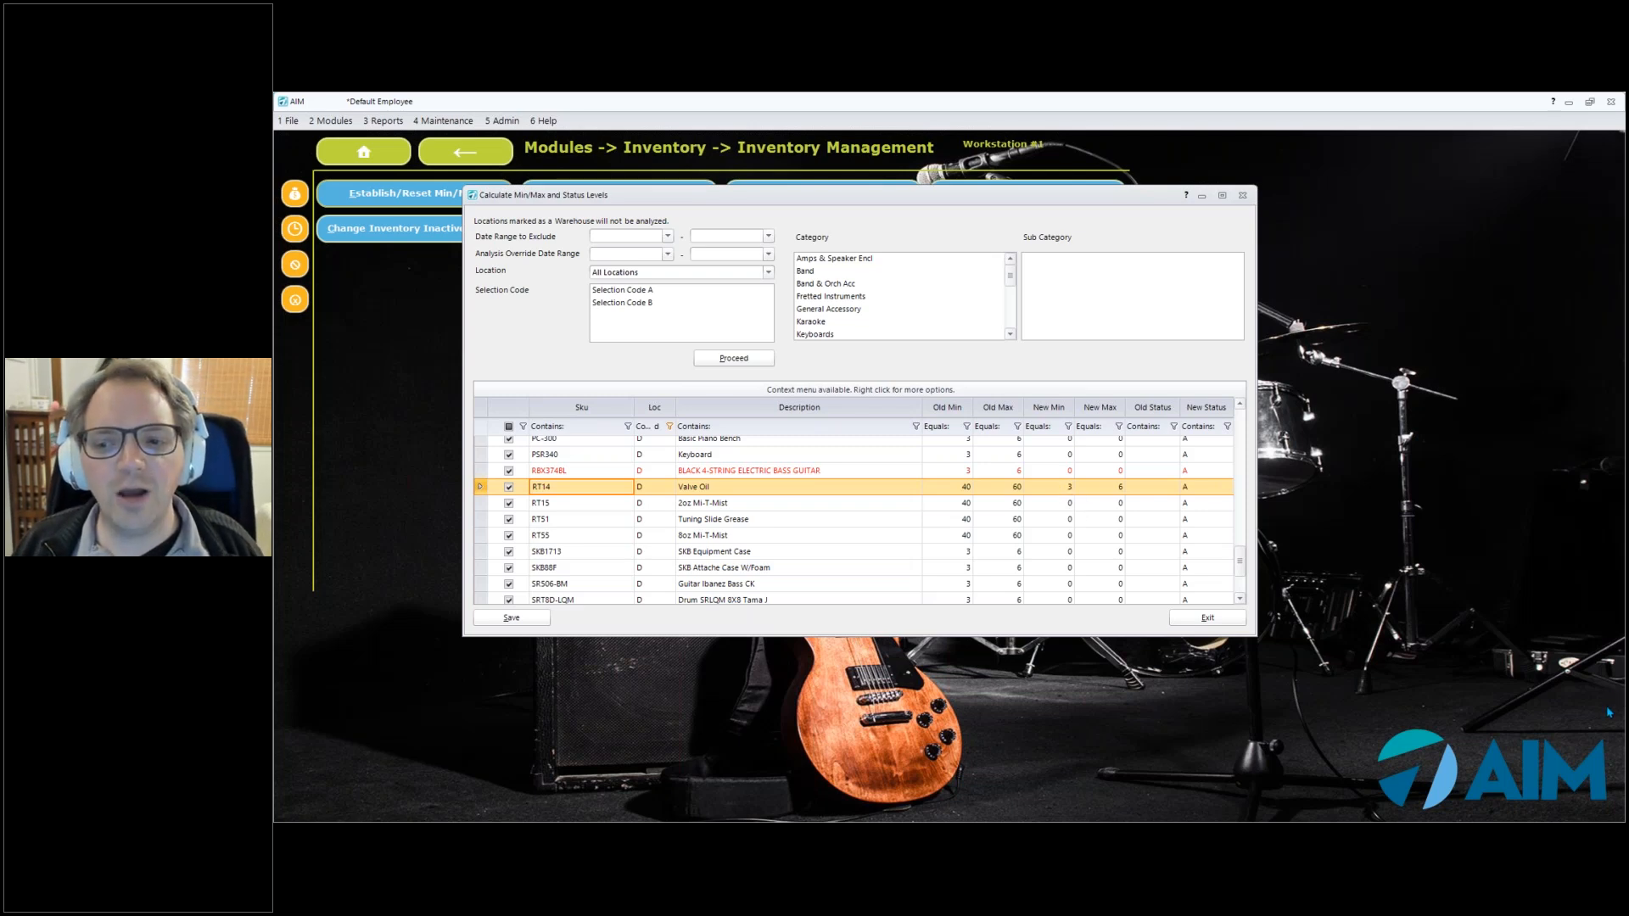
pyautogui.rightClick(883, 496)
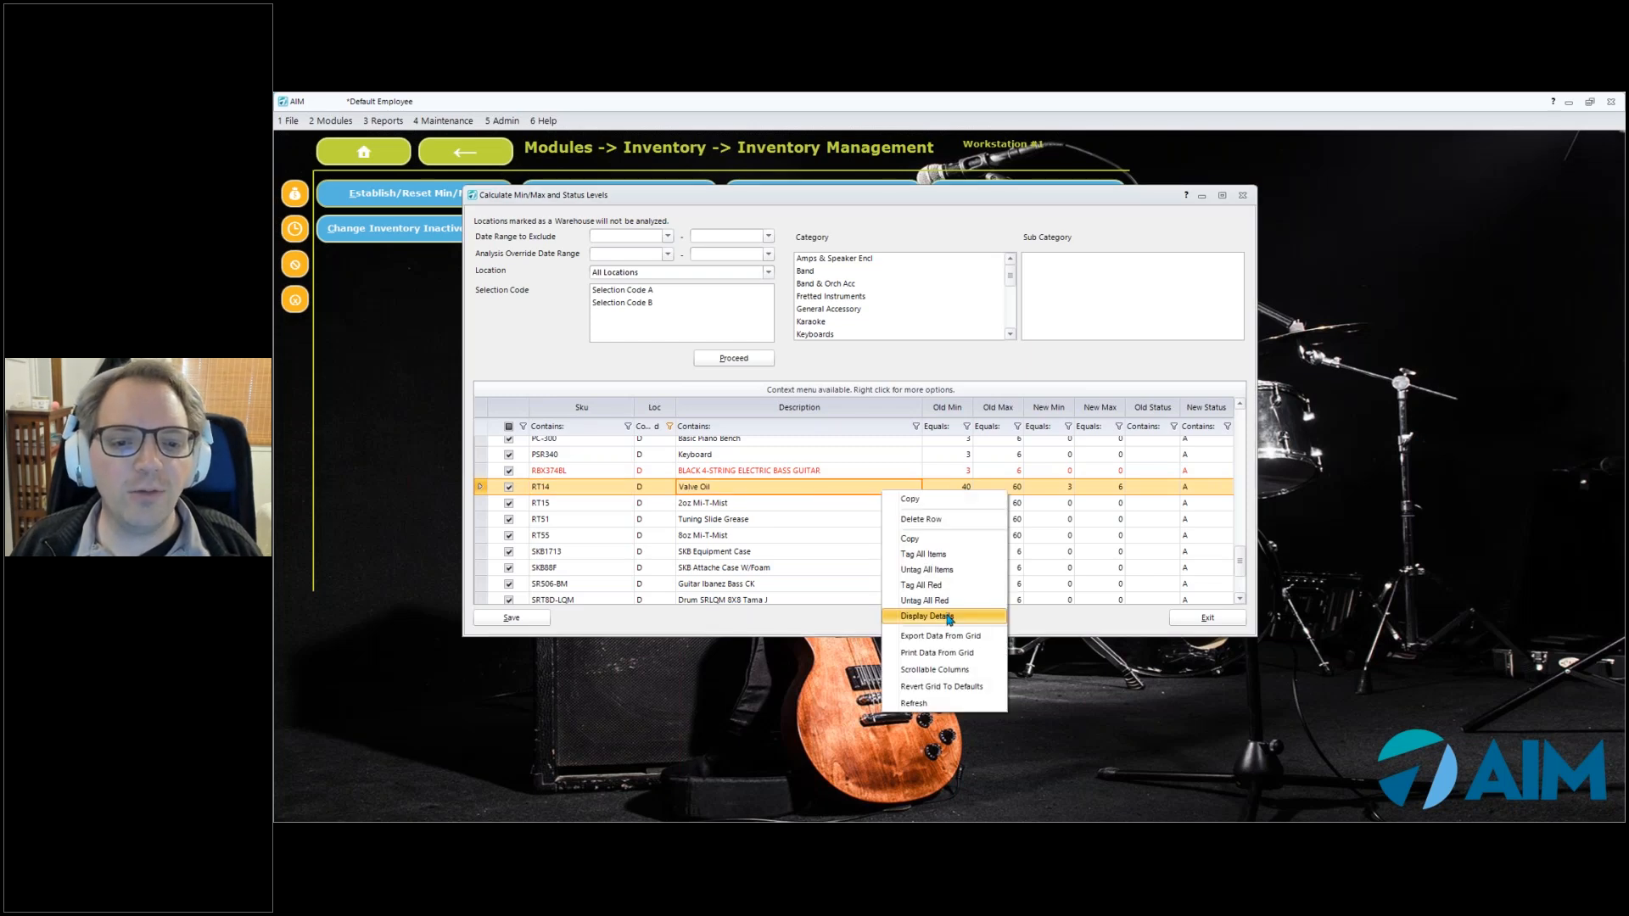
pyautogui.click(949, 617)
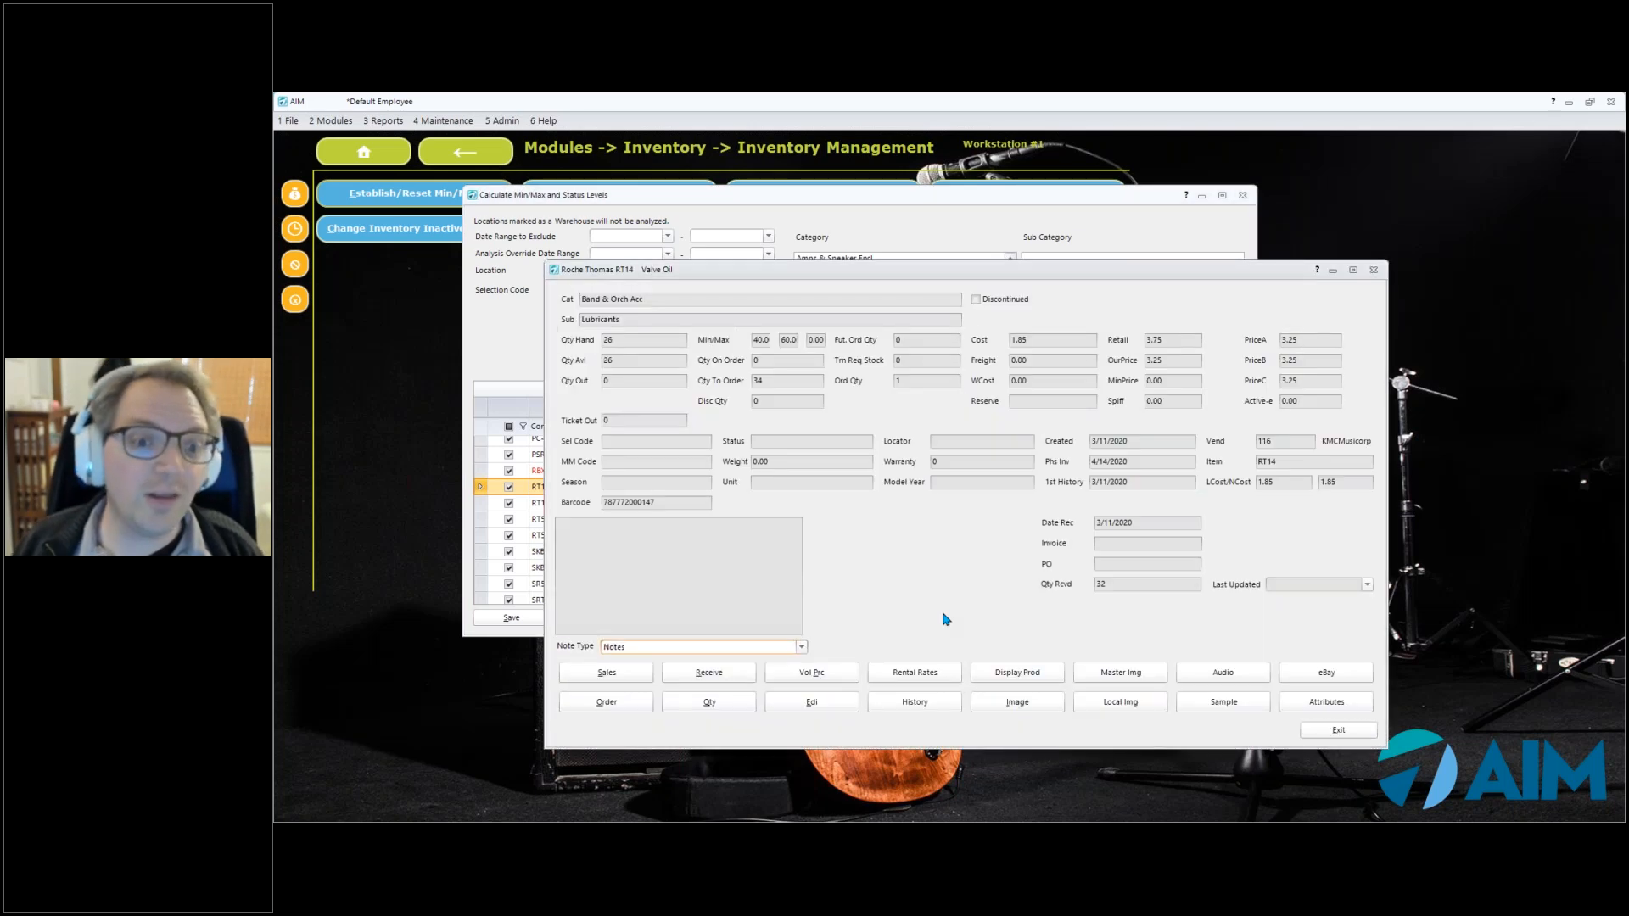
# Review the Valve Oil's monthly sales history over 6 months, and exit its details and the min/max calculation without saving
pyautogui.click(626, 679)
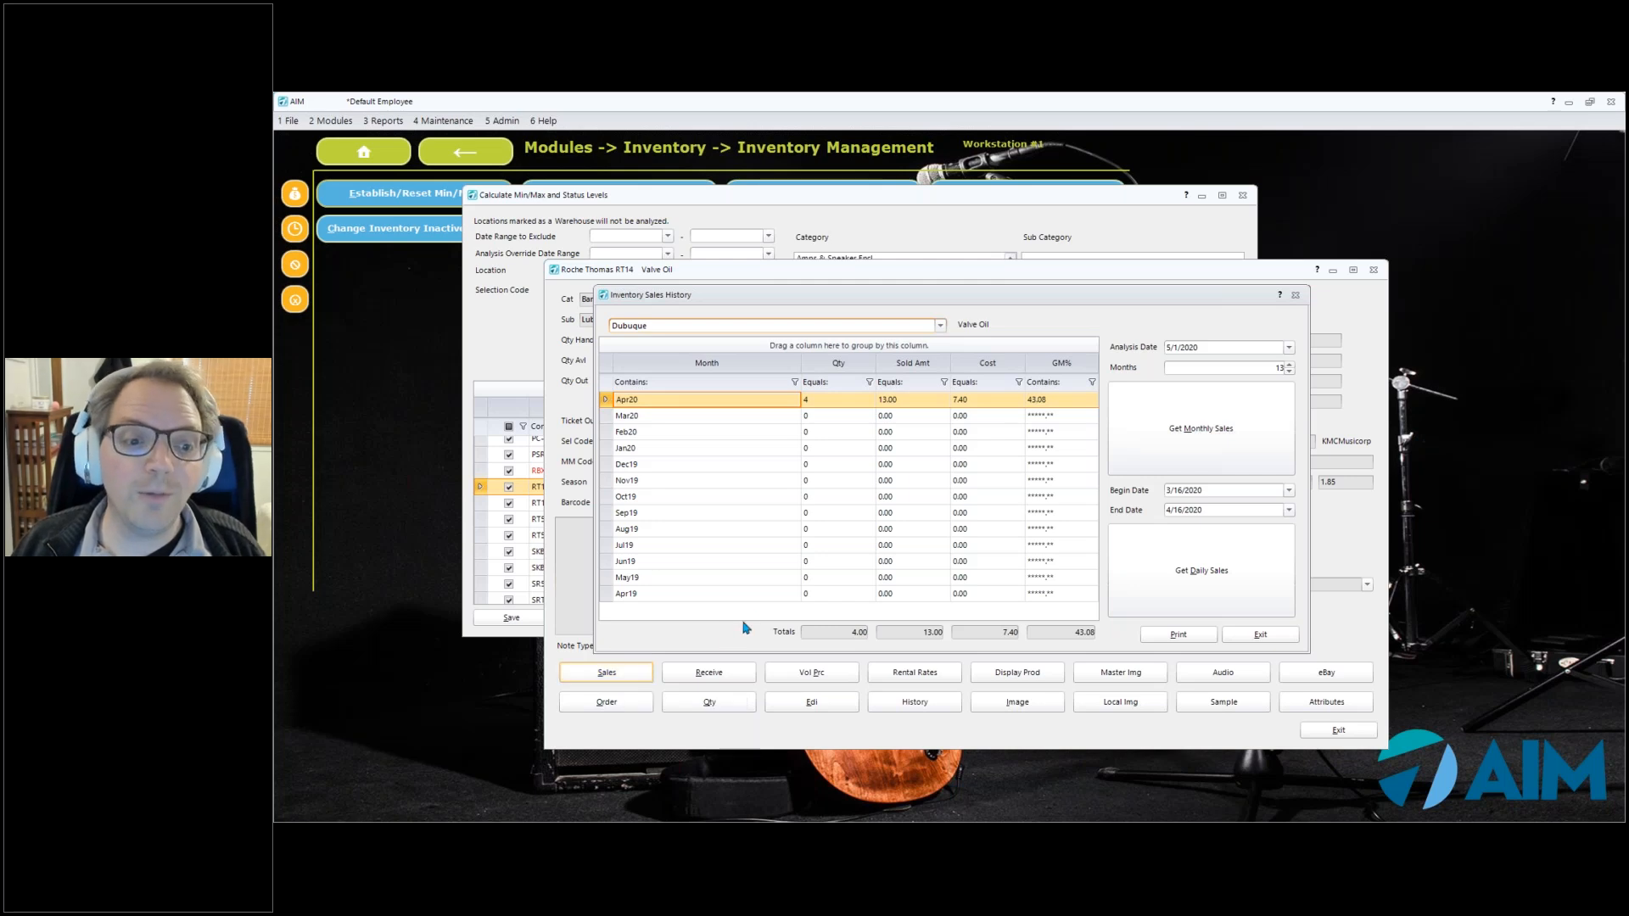
pyautogui.click(1278, 369)
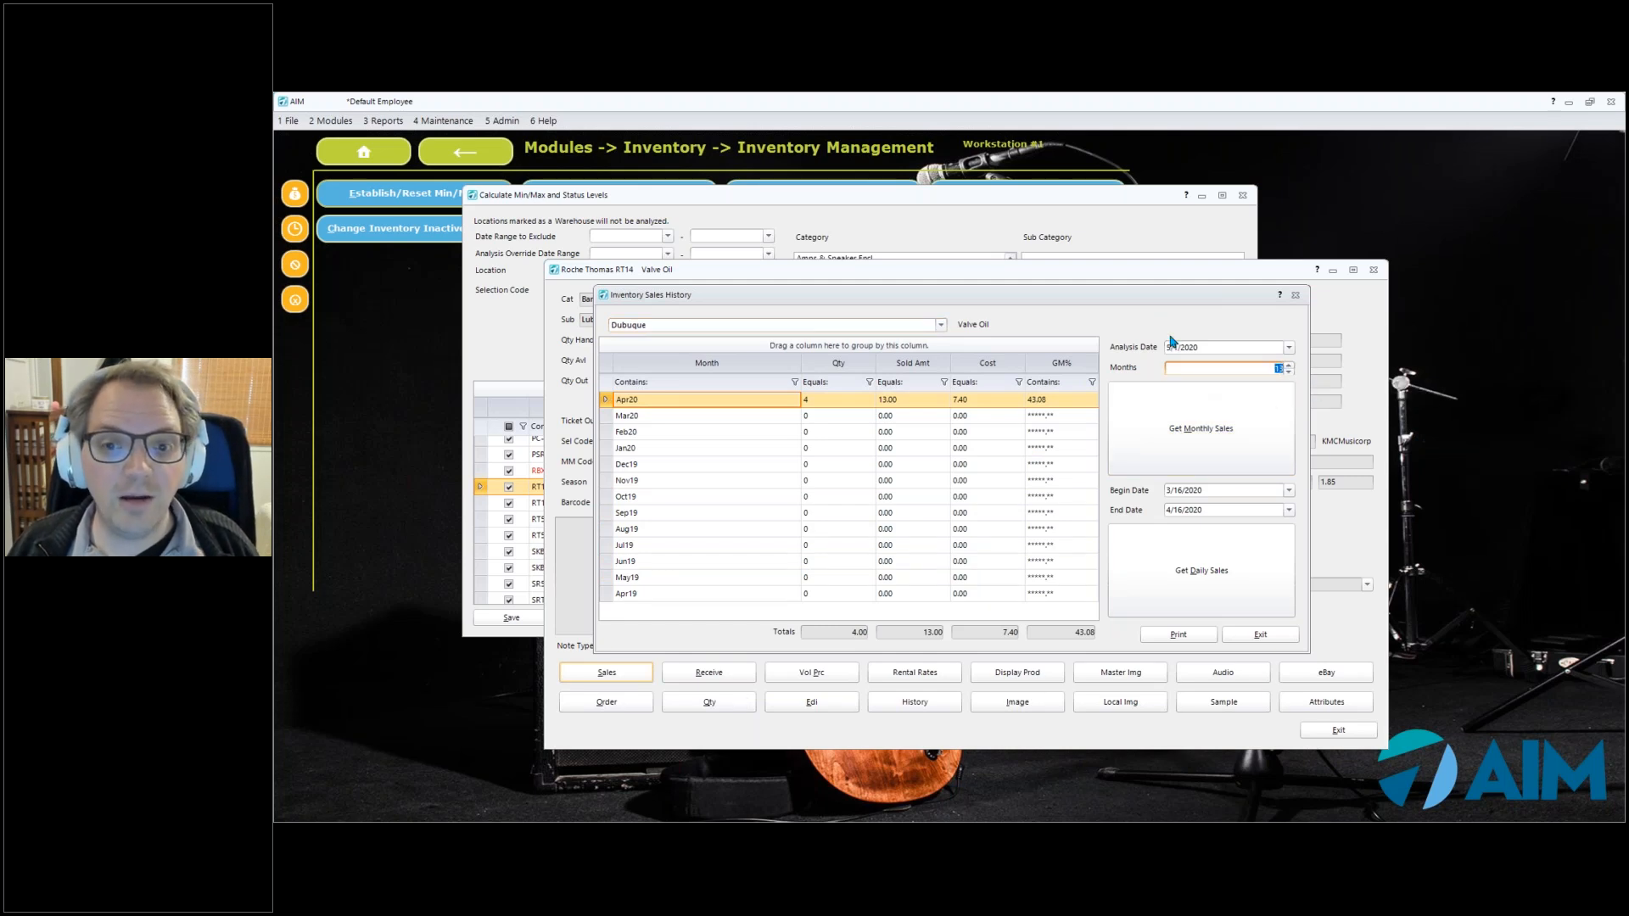
pyautogui.moveTo(1141, 297); pyautogui.dragTo(1111, 202)
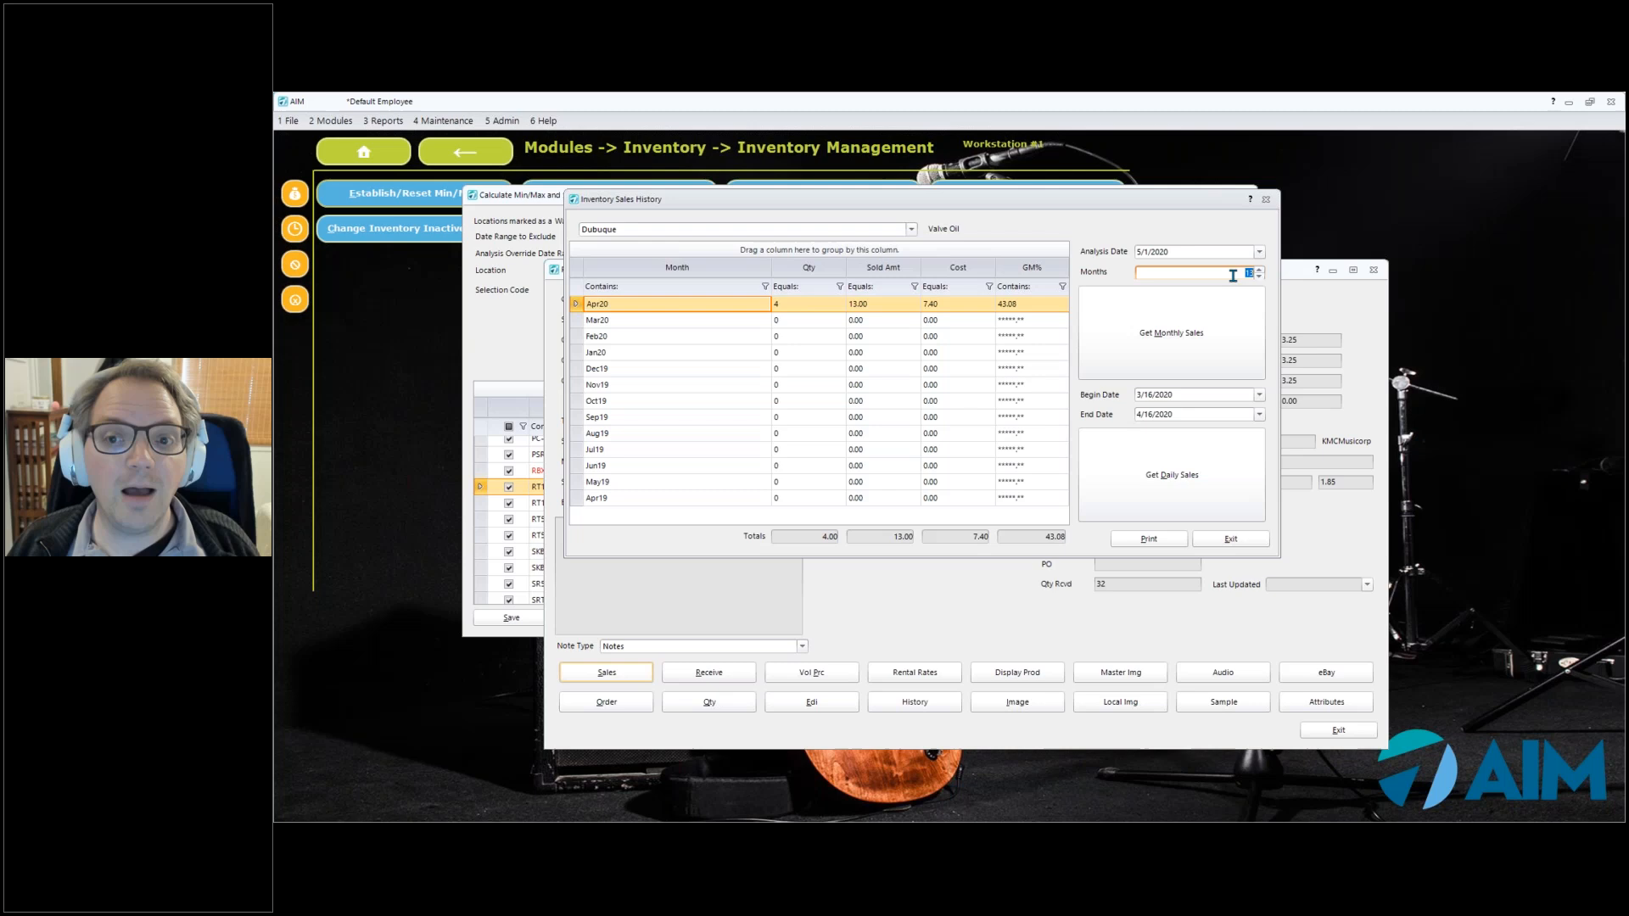
pyautogui.click(1226, 337)
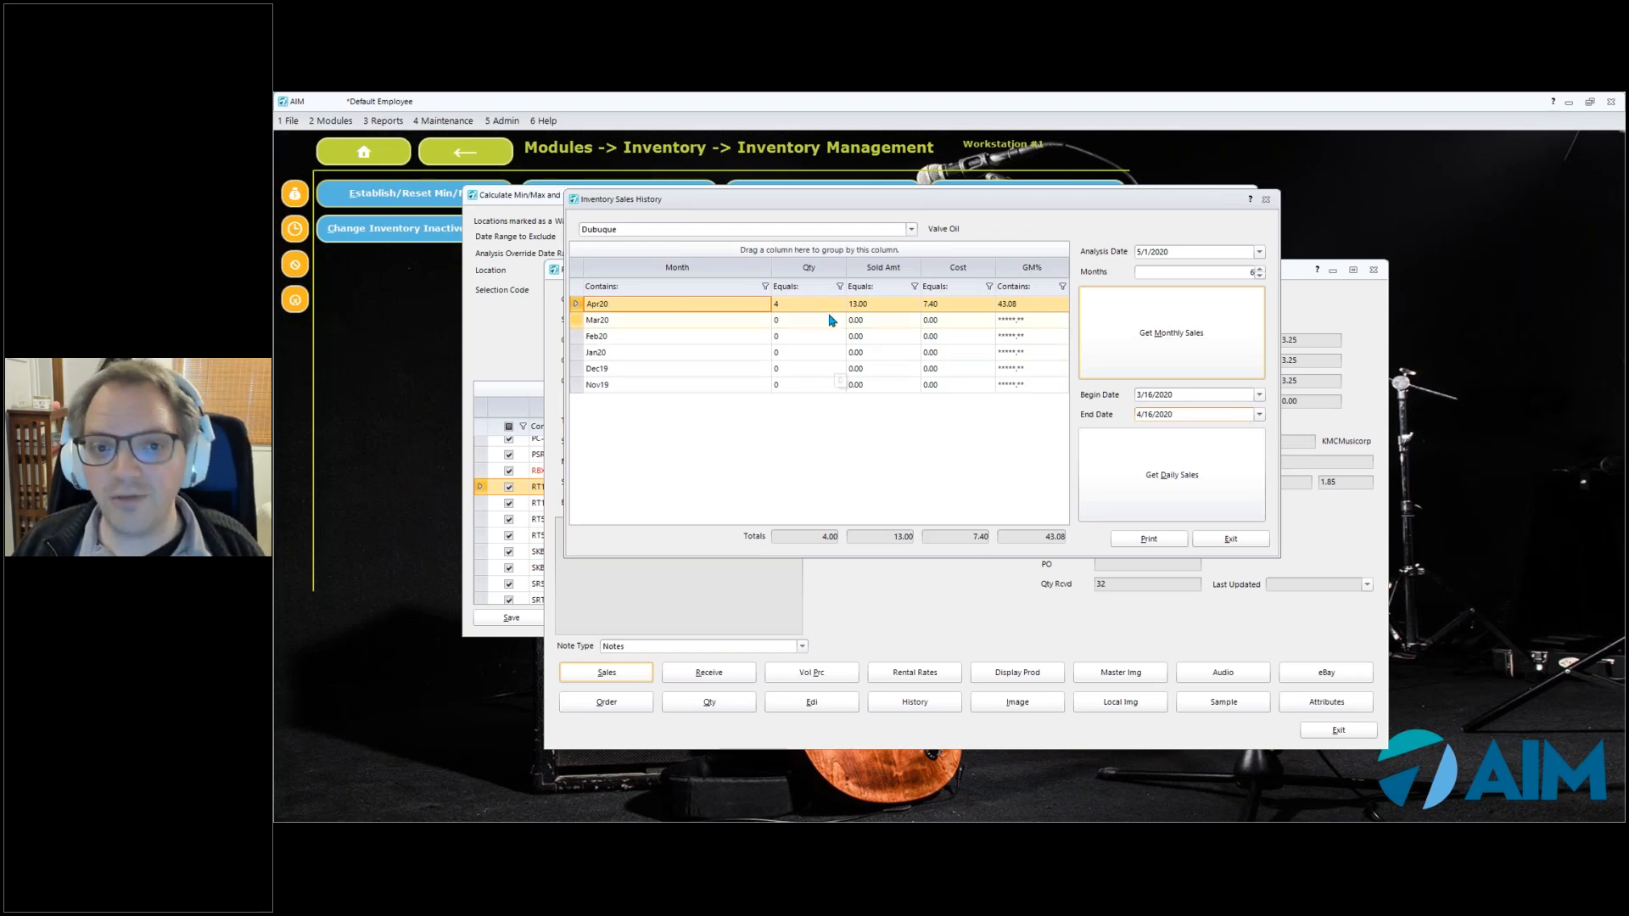
pyautogui.click(1266, 201)
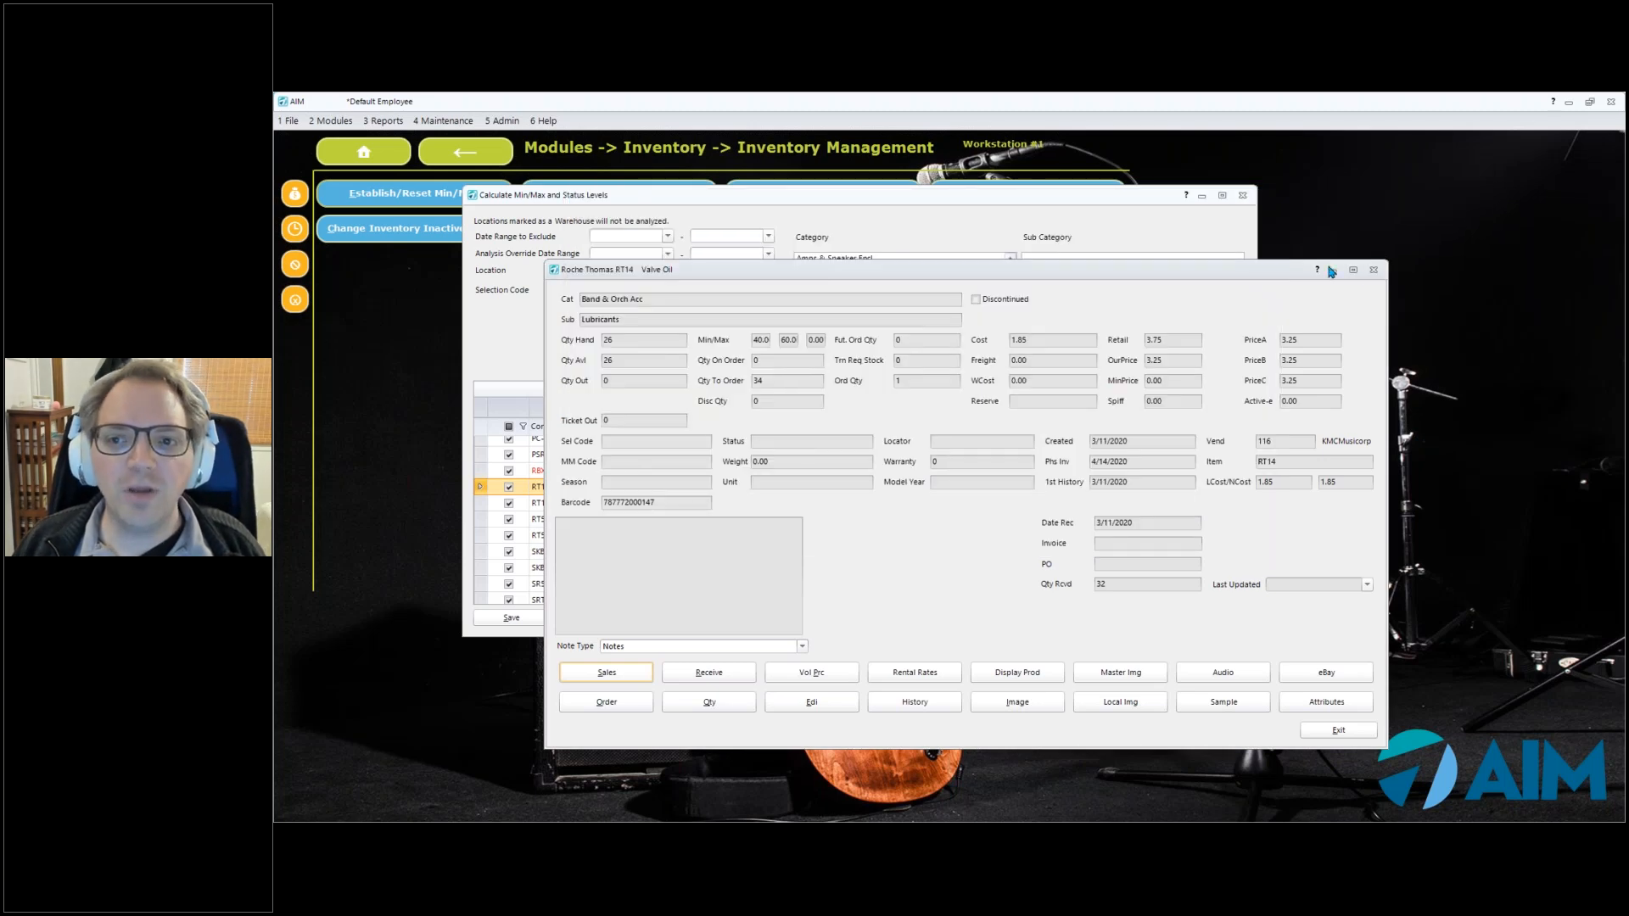
pyautogui.click(1374, 270)
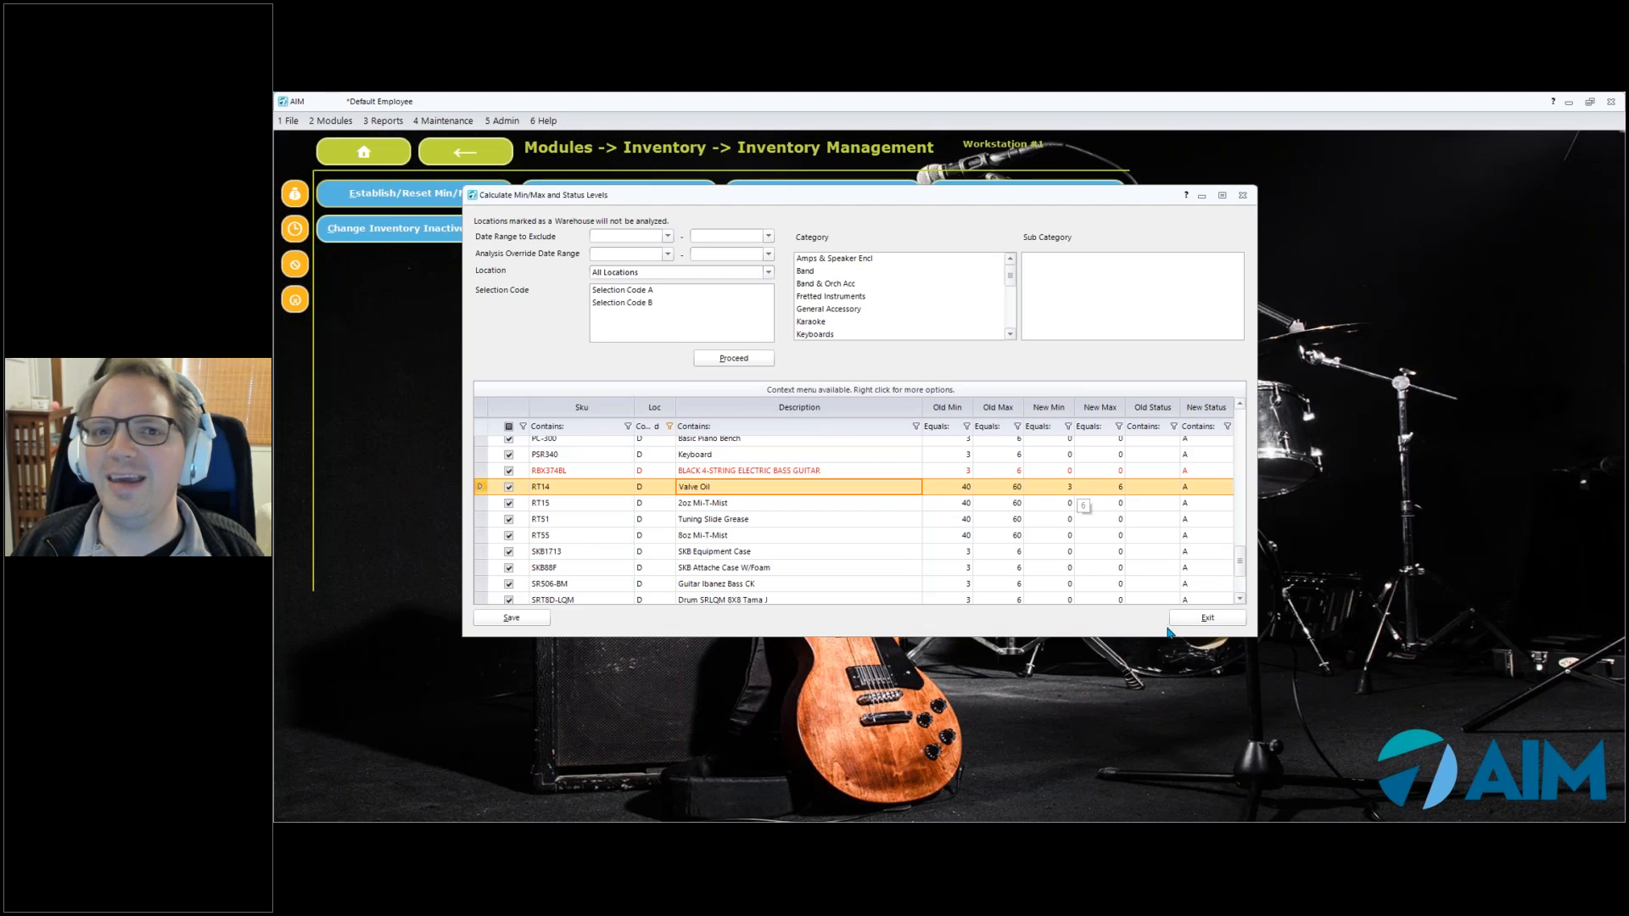
pyautogui.click(1210, 617)
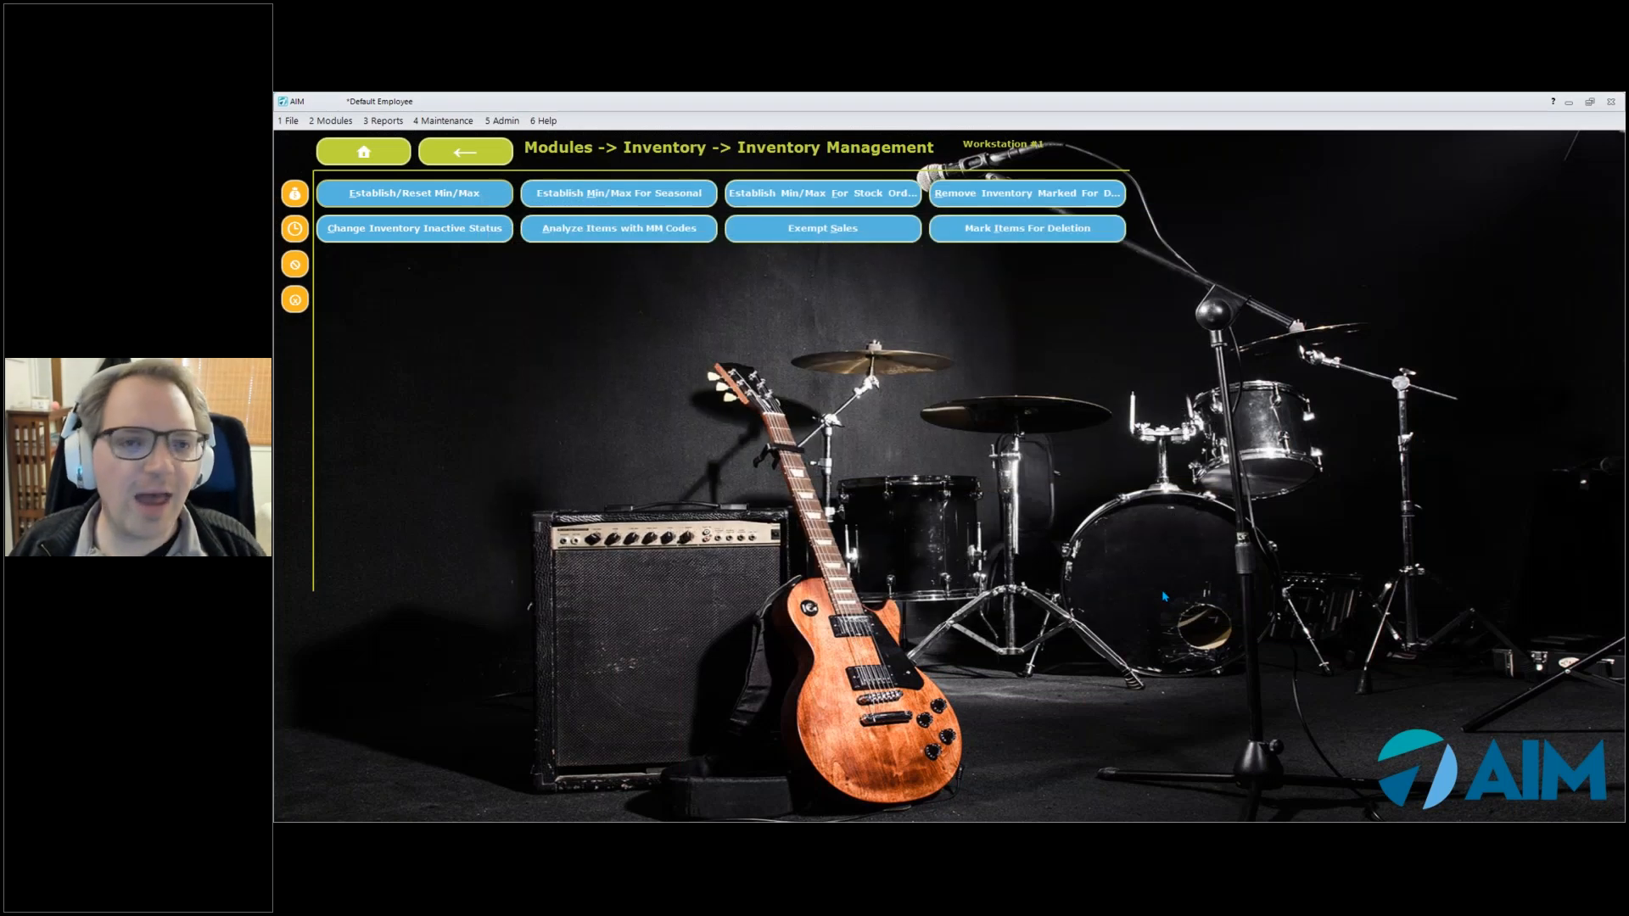
# Reopen Establish/Reset Min/Max, rerun the calculation for all locations to view the proposed levels, and exit without saving
pyautogui.click(330, 120)
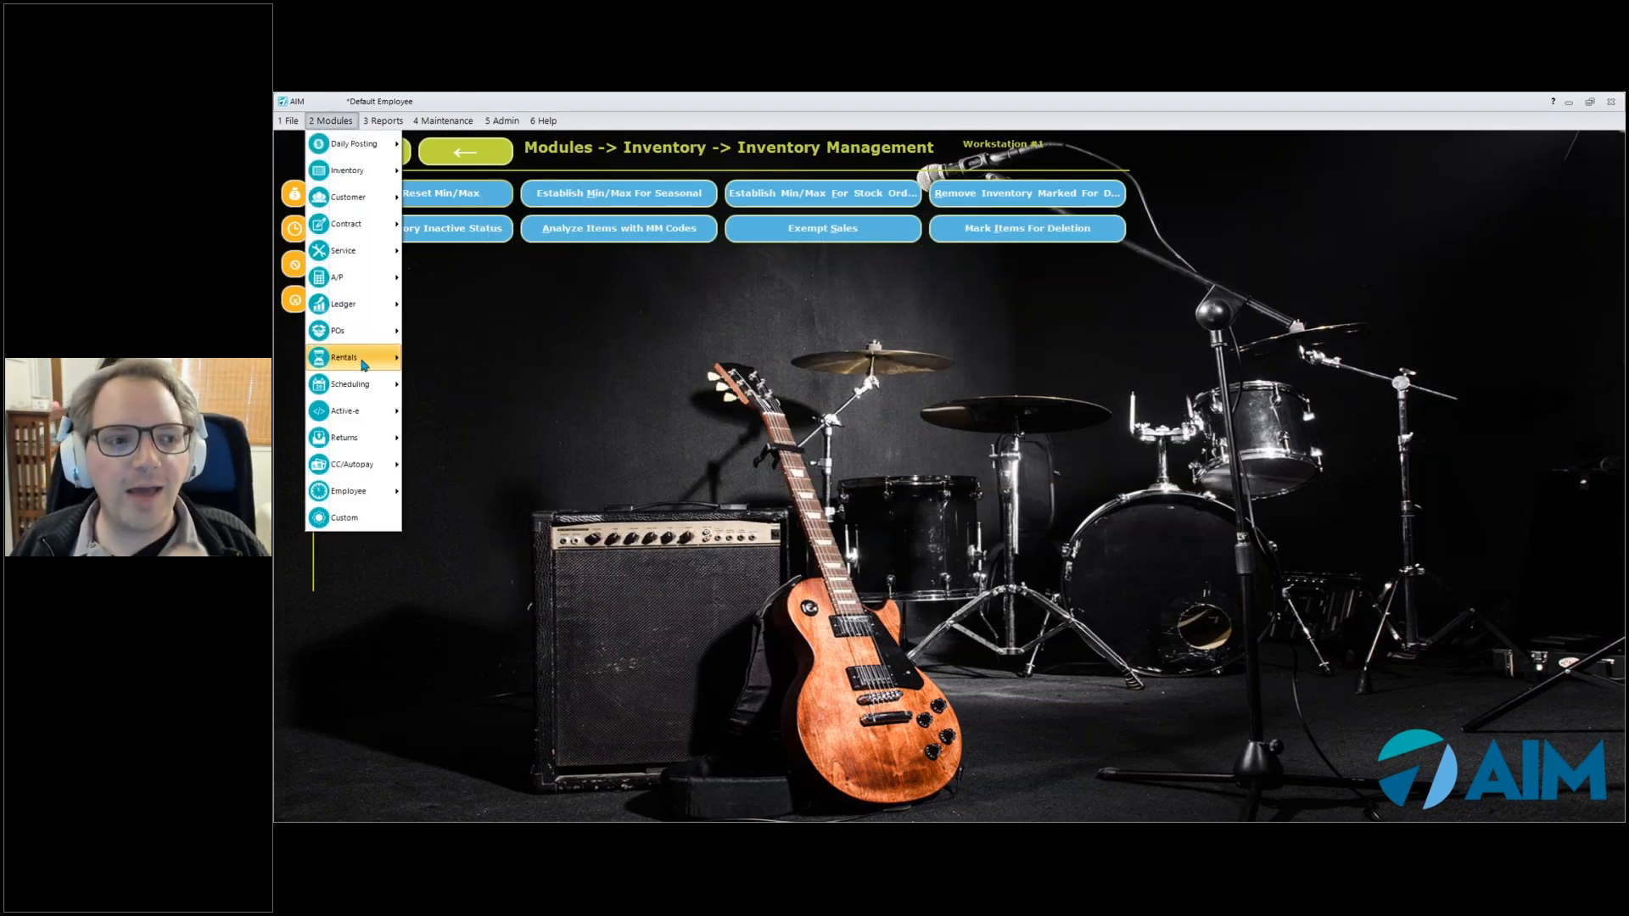
pyautogui.moveTo(363, 365)
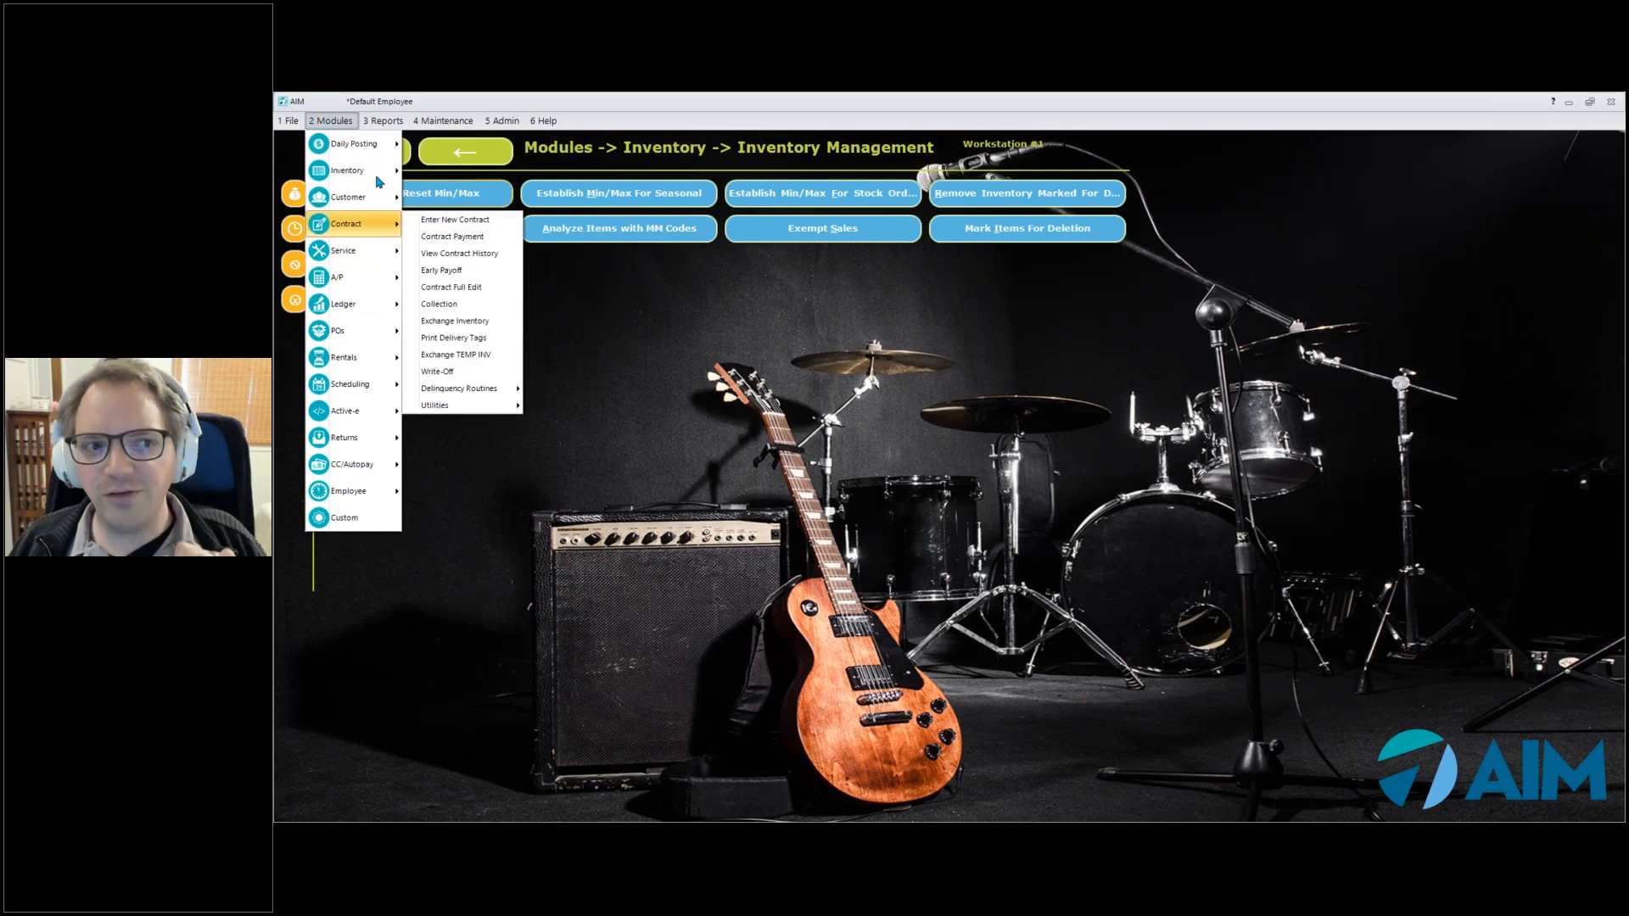
pyautogui.moveTo(380, 173)
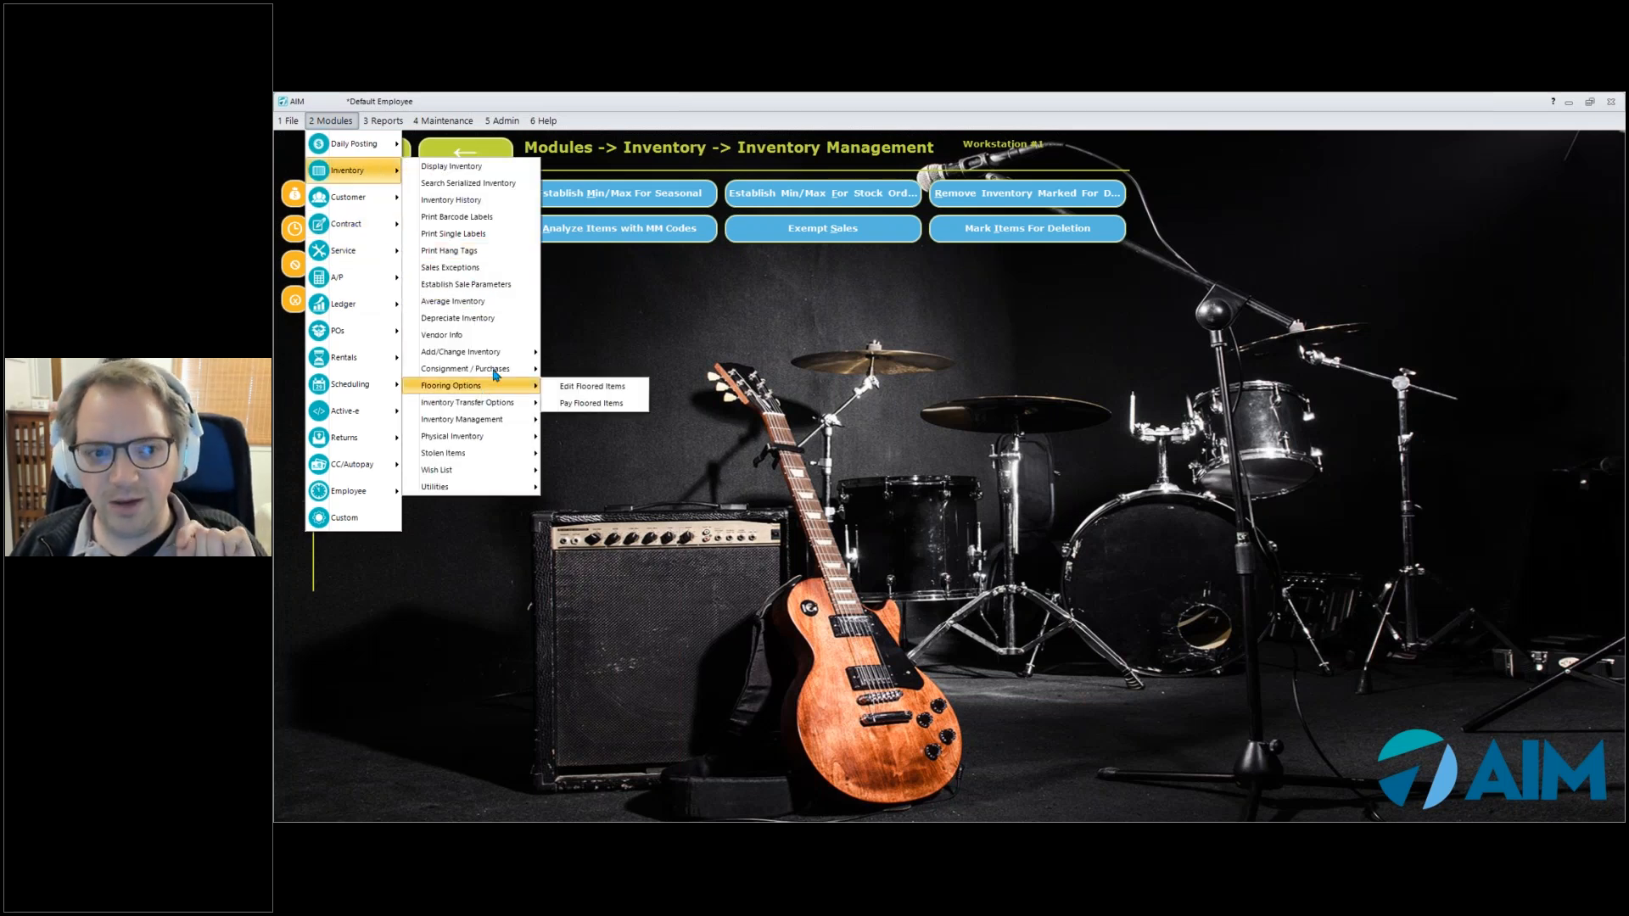
pyautogui.moveTo(495, 419)
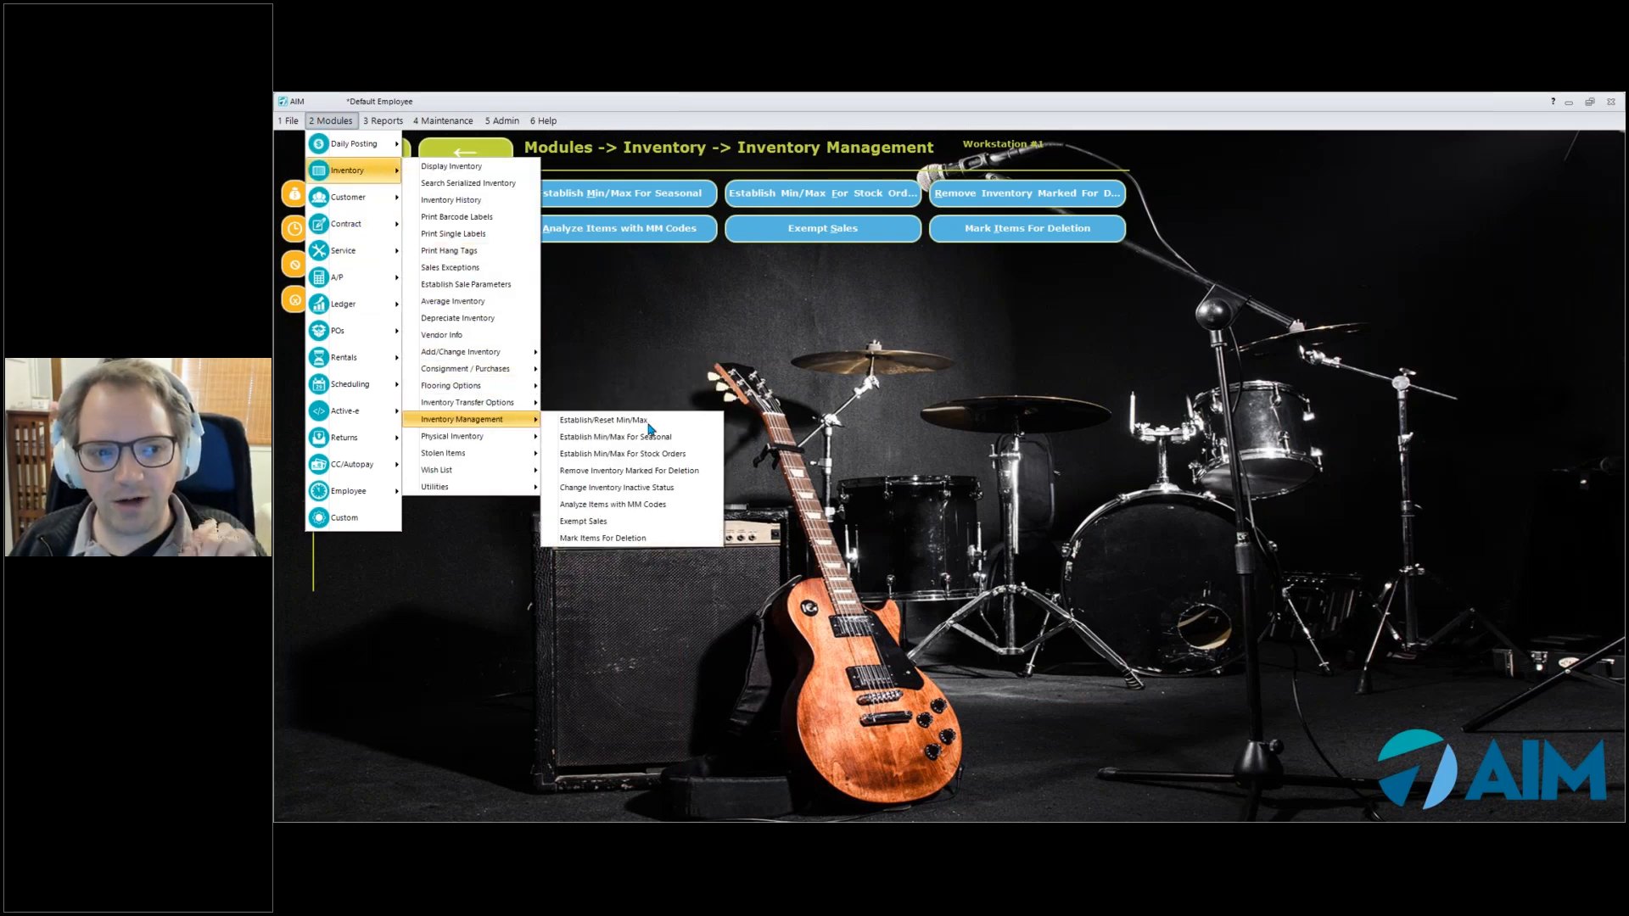
pyautogui.click(650, 427)
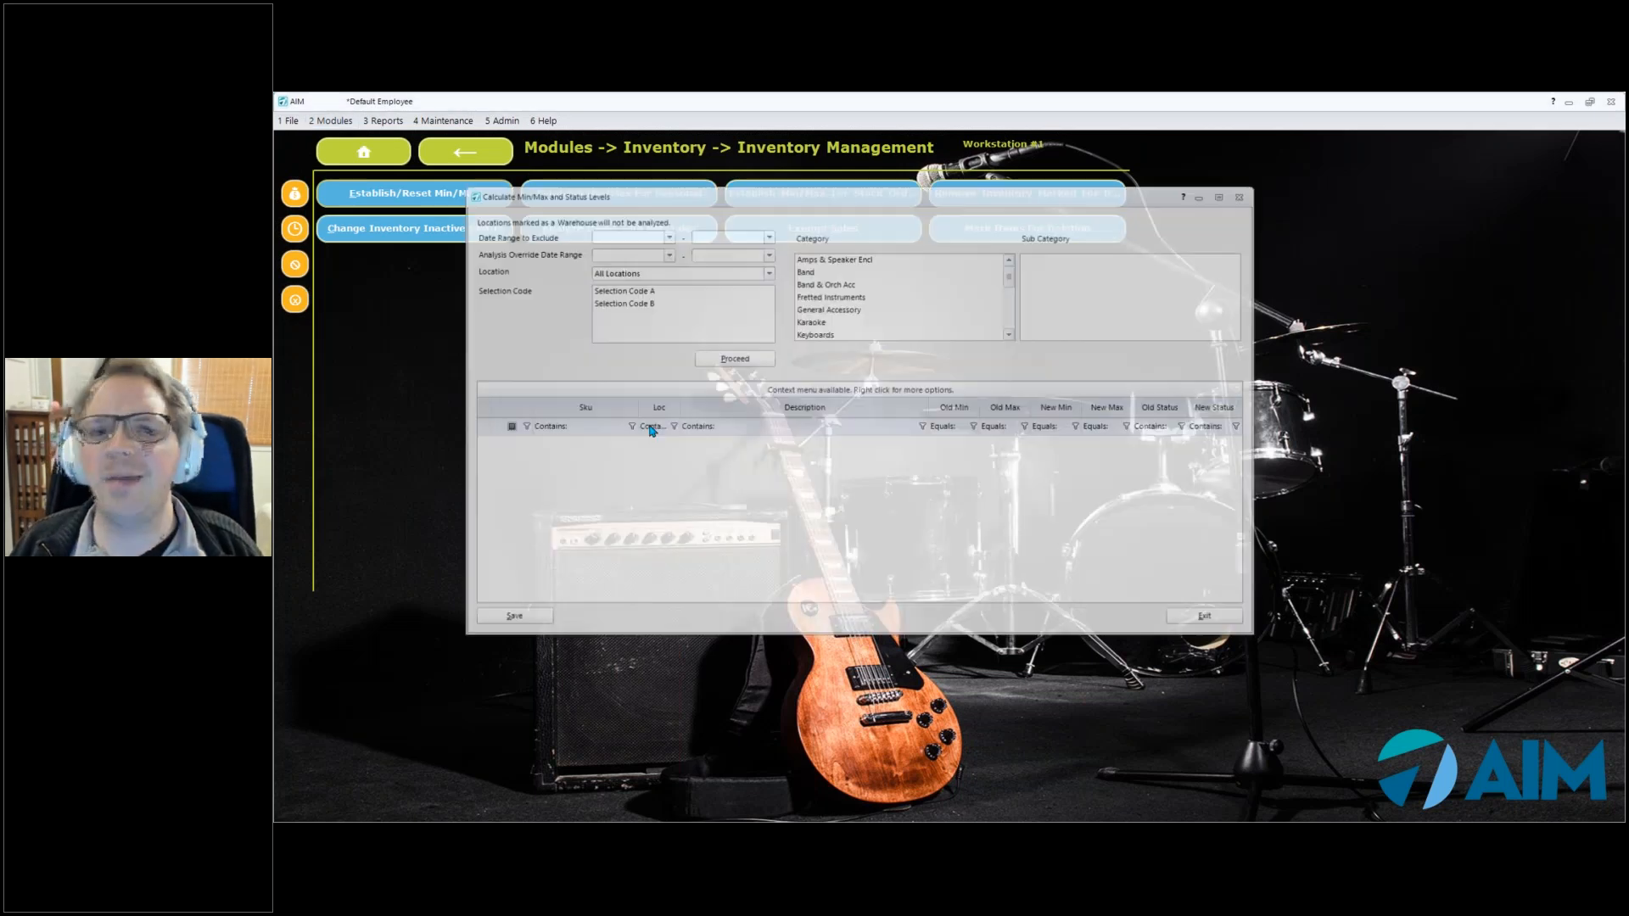
pyautogui.click(746, 361)
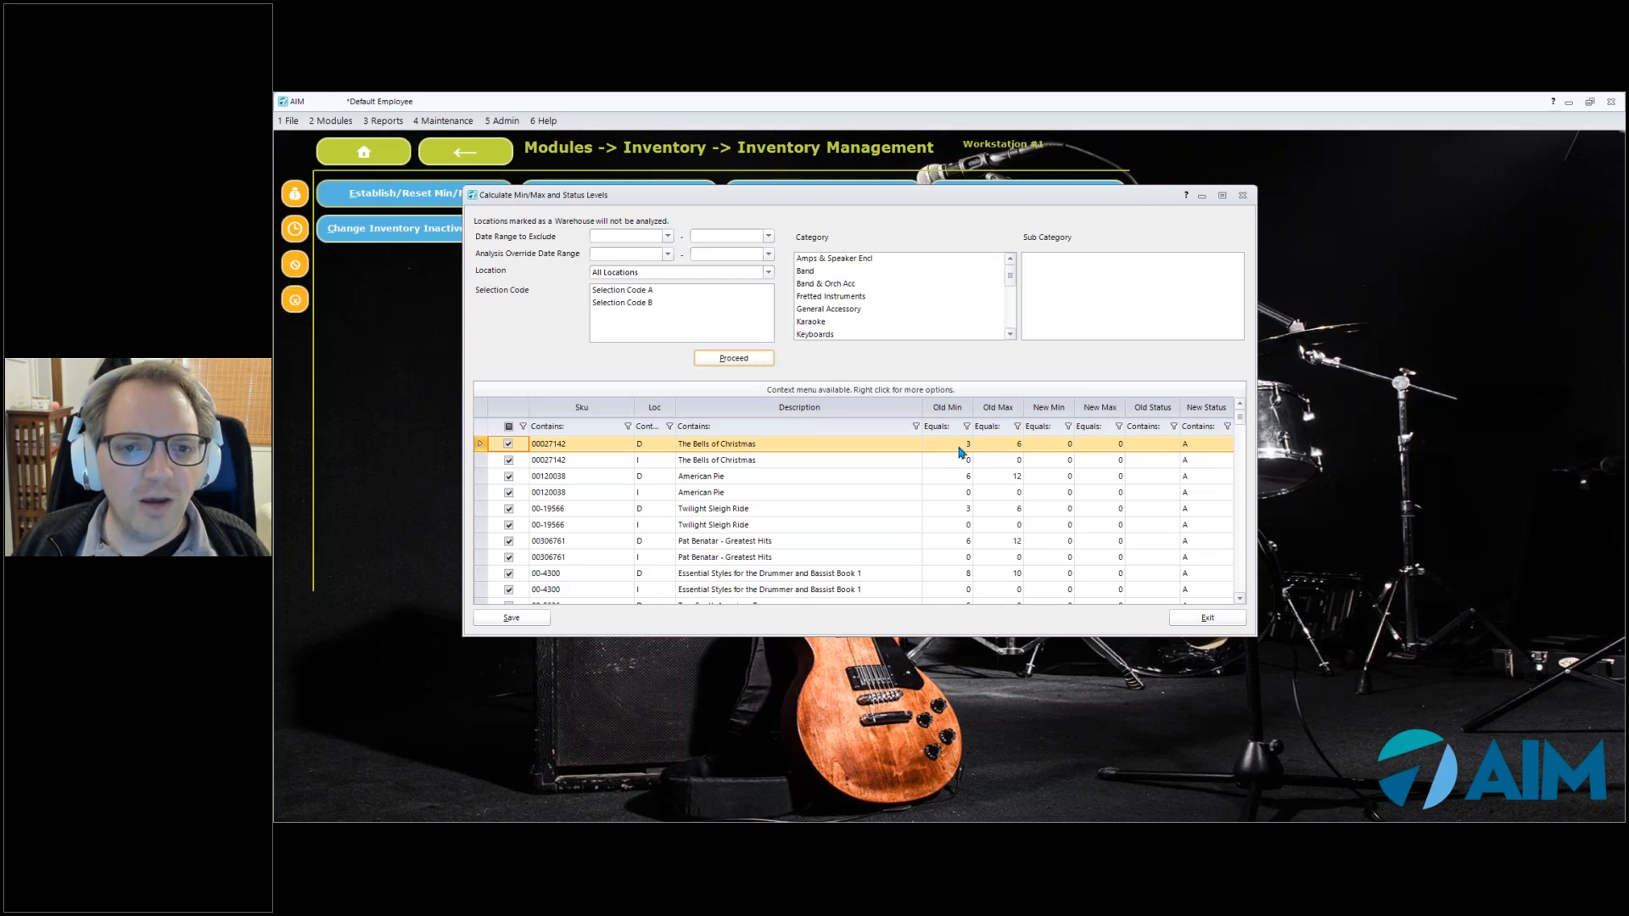
pyautogui.click(1205, 617)
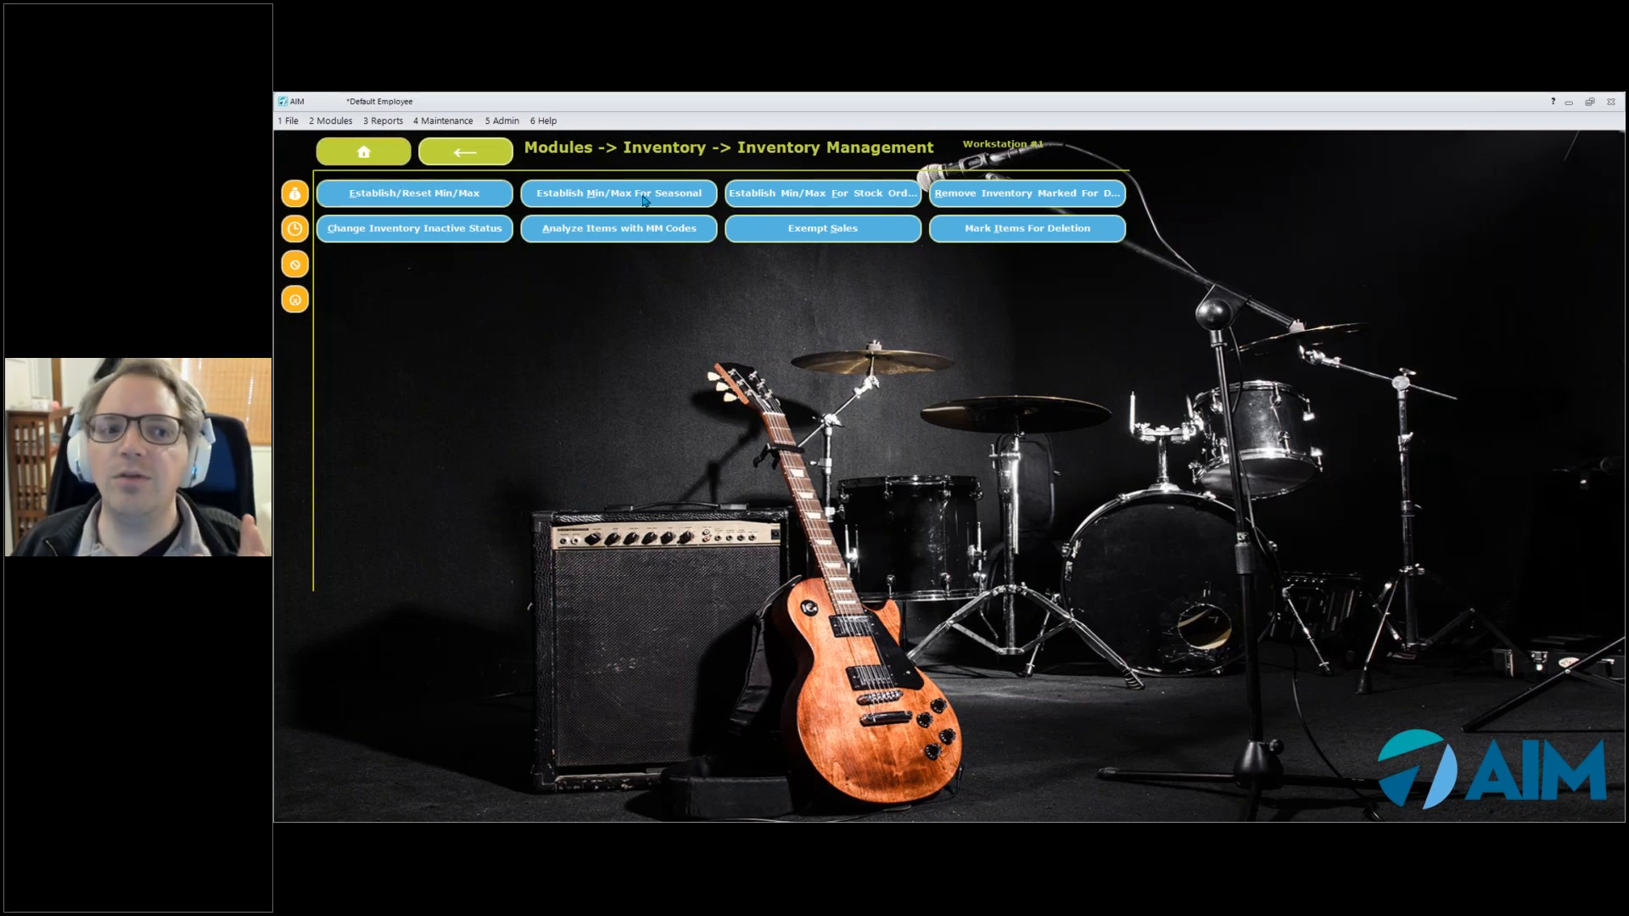
# Open Change Inventory for the RT14 Valve Oil and display its Dubuque location settings
pyautogui.click(363, 152)
pyautogui.click(622, 199)
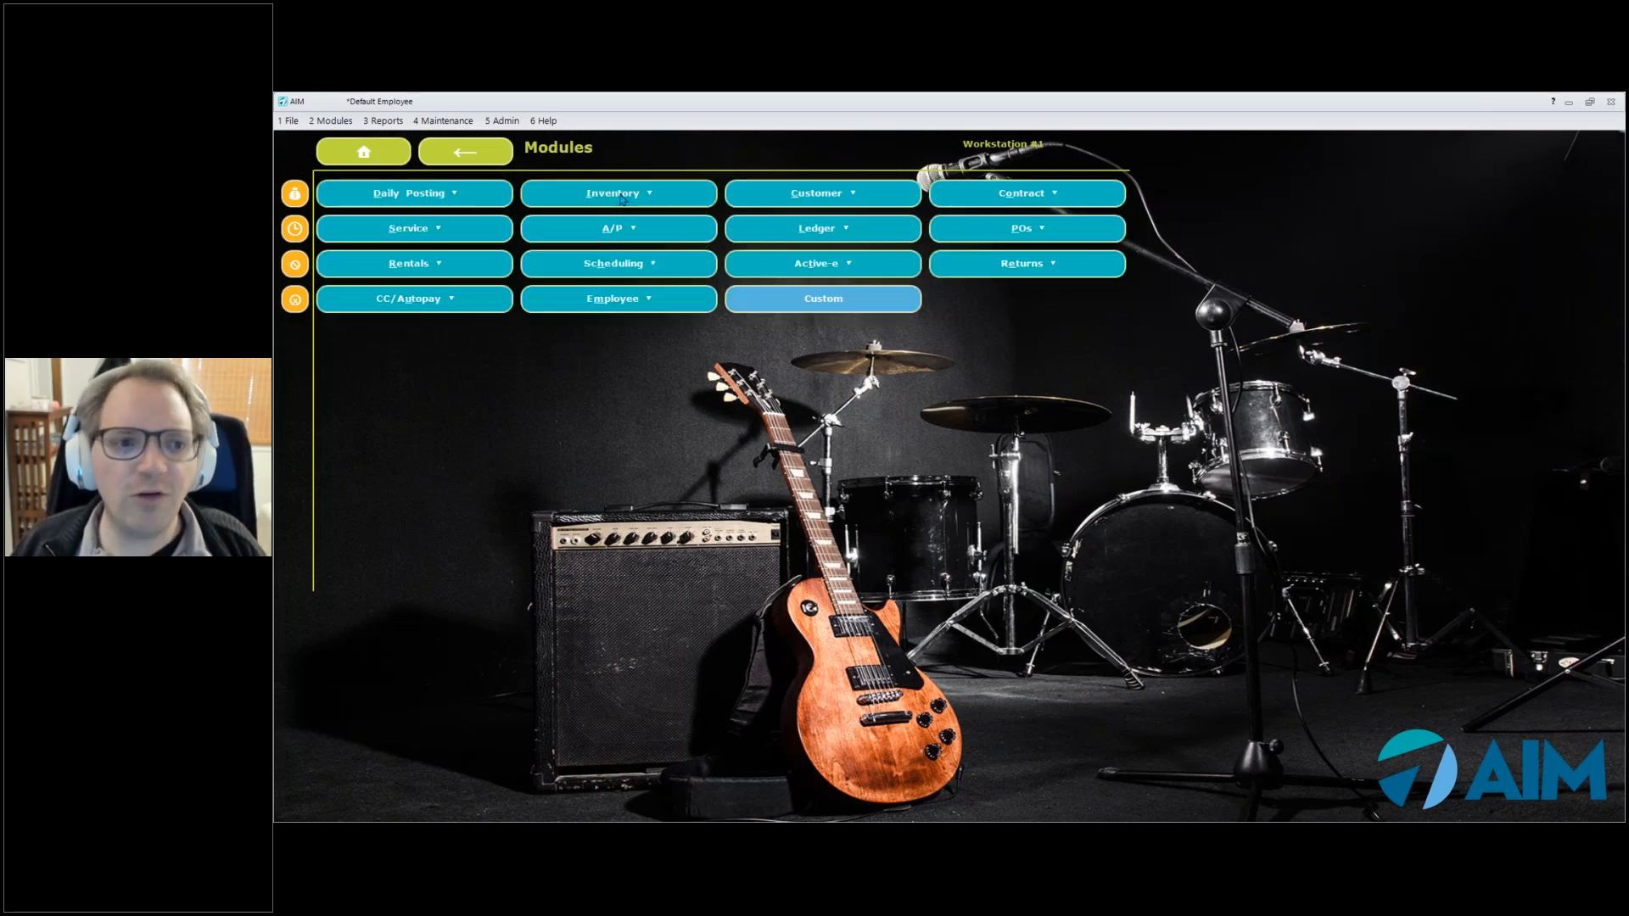
pyautogui.click(622, 199)
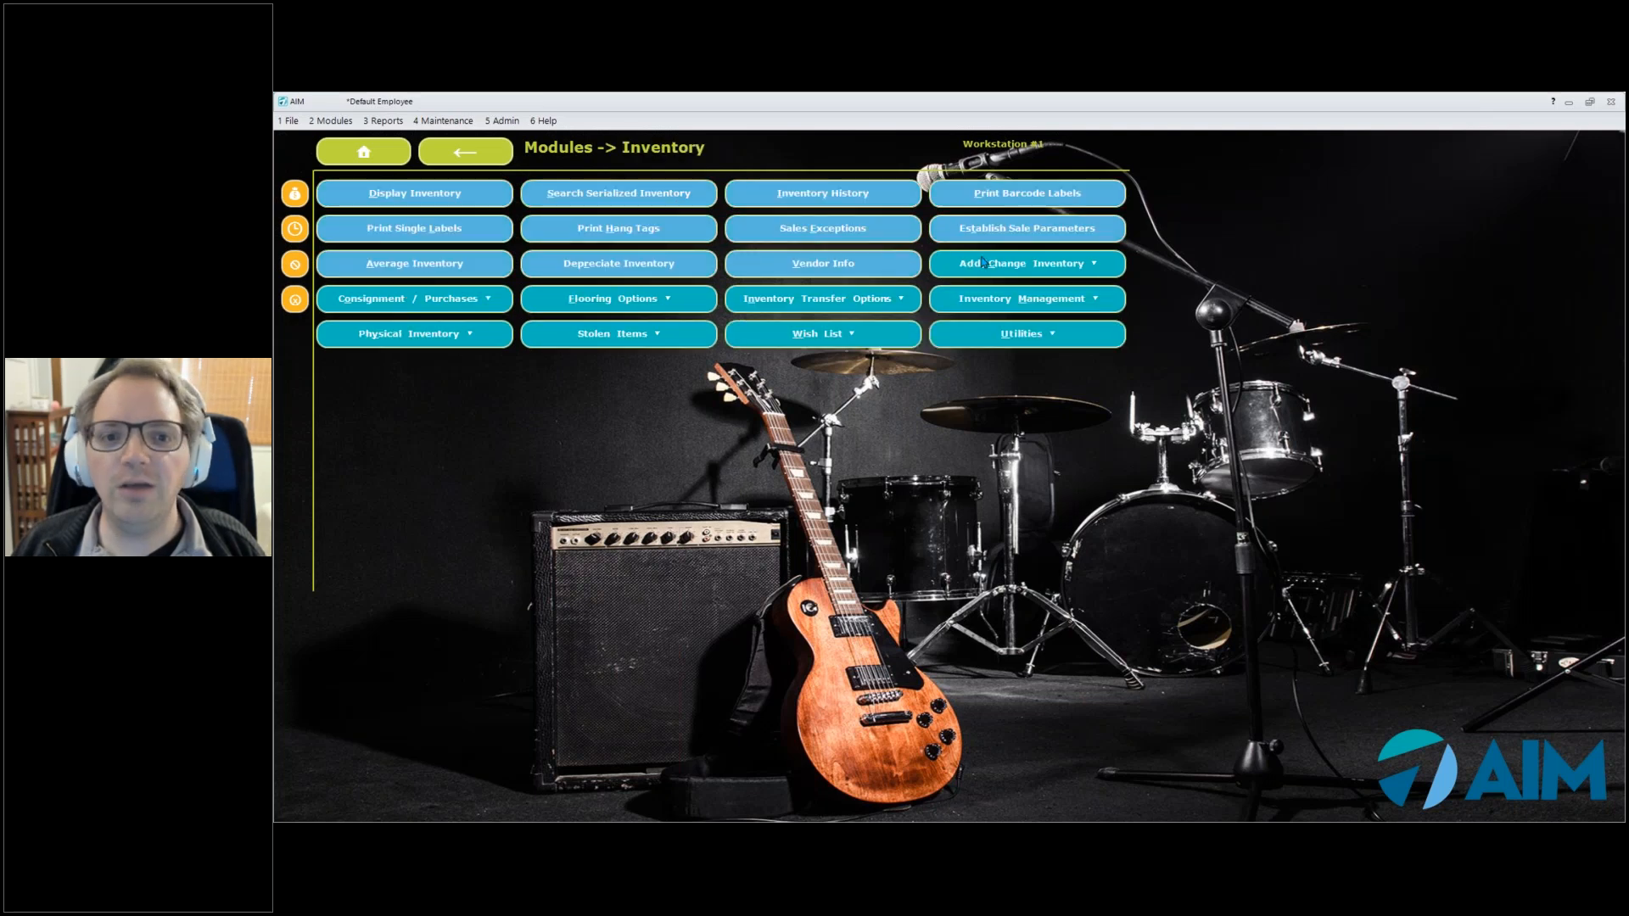
pyautogui.click(622, 225)
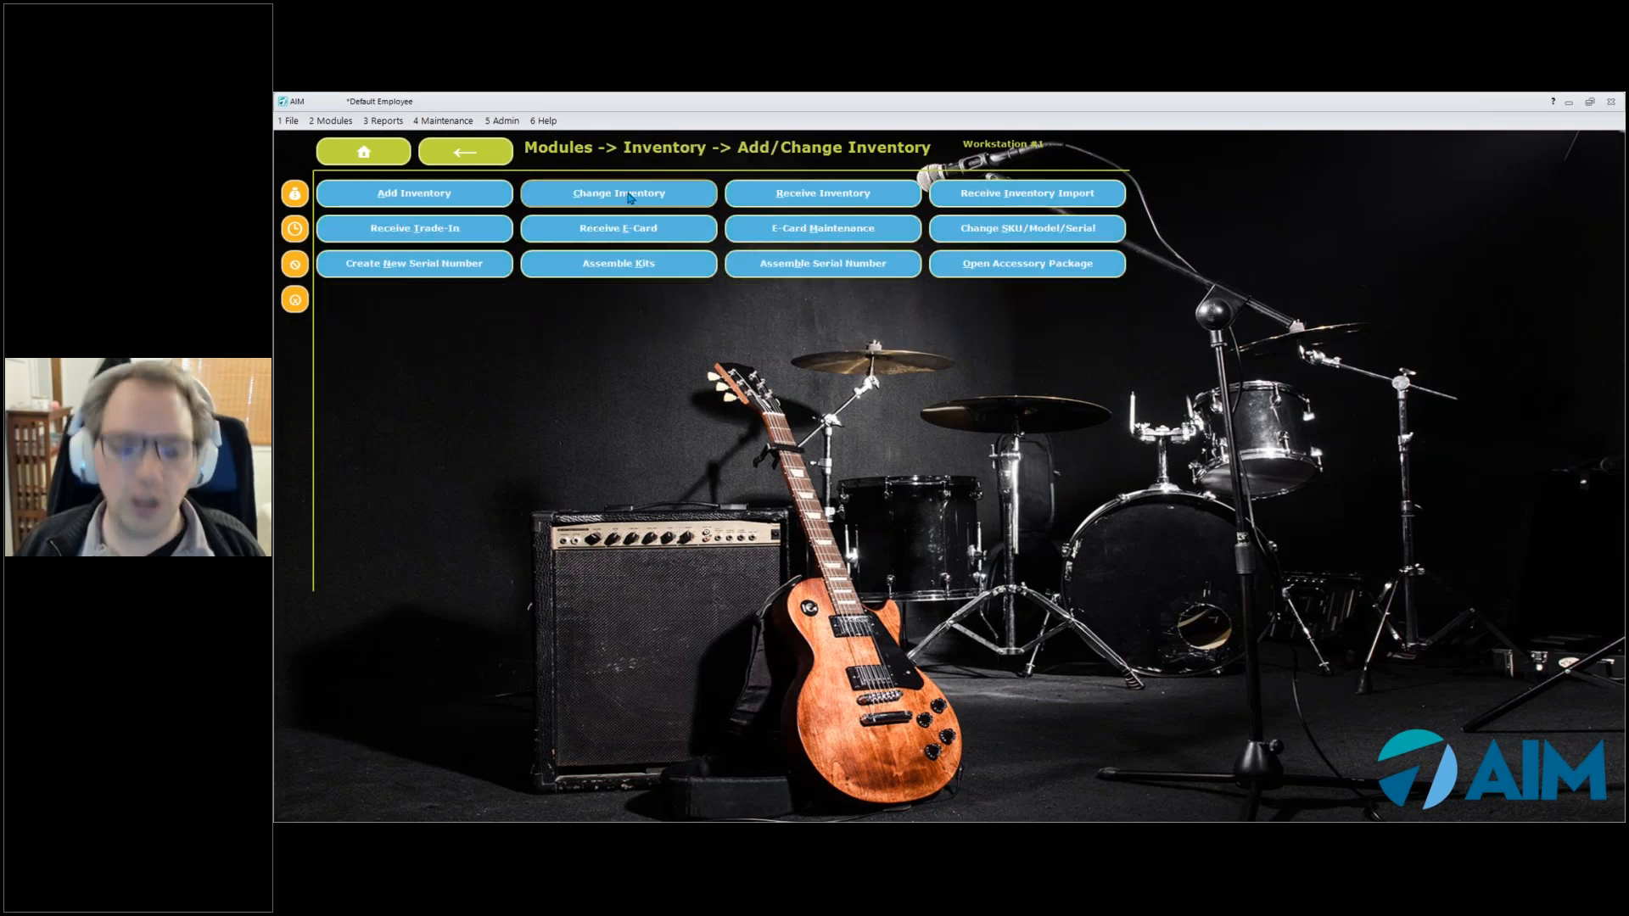
pyautogui.click(630, 195)
pyautogui.press('Escape')
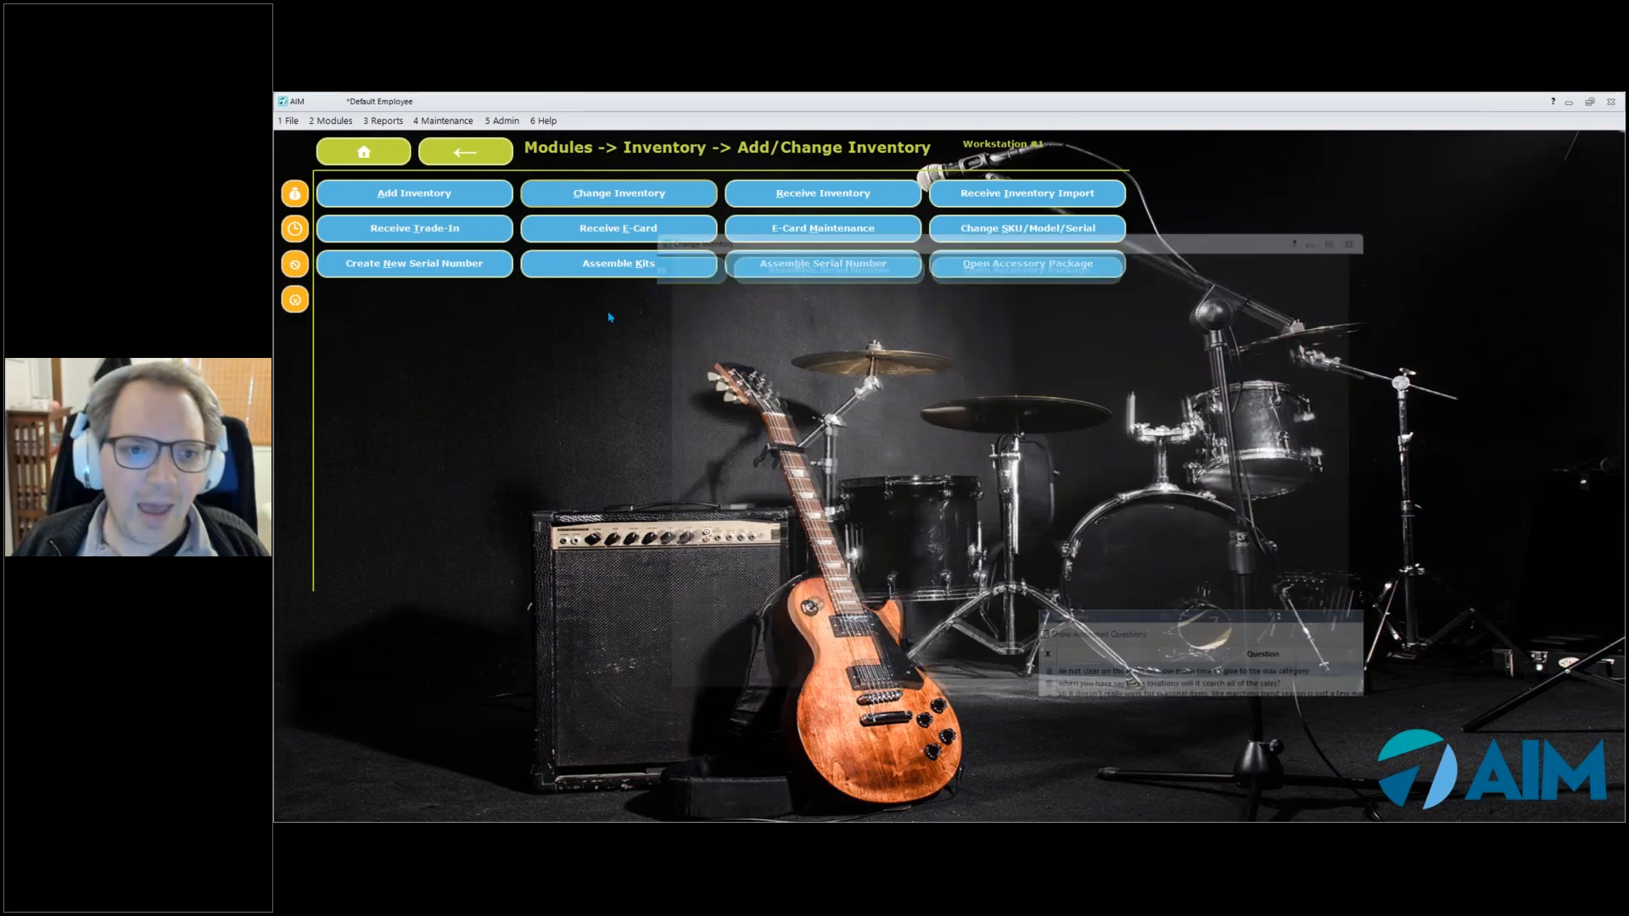
pyautogui.click(788, 291)
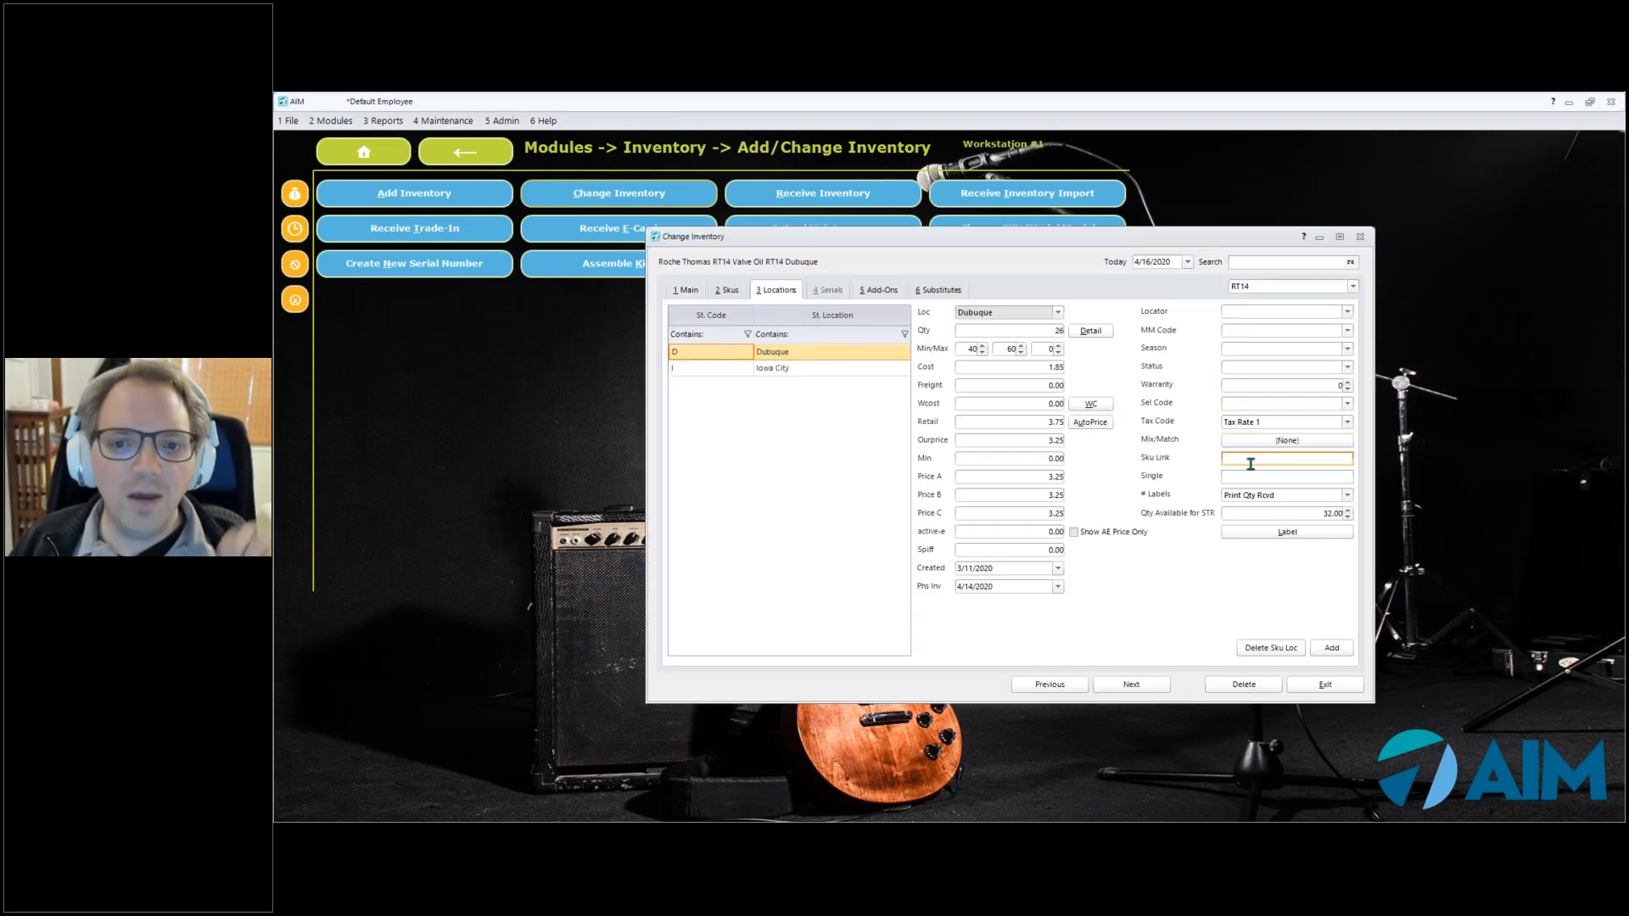
# Review the MM Code options and the Min/Max fields for the Valve Oil's Dubuque location
pyautogui.click(1348, 330)
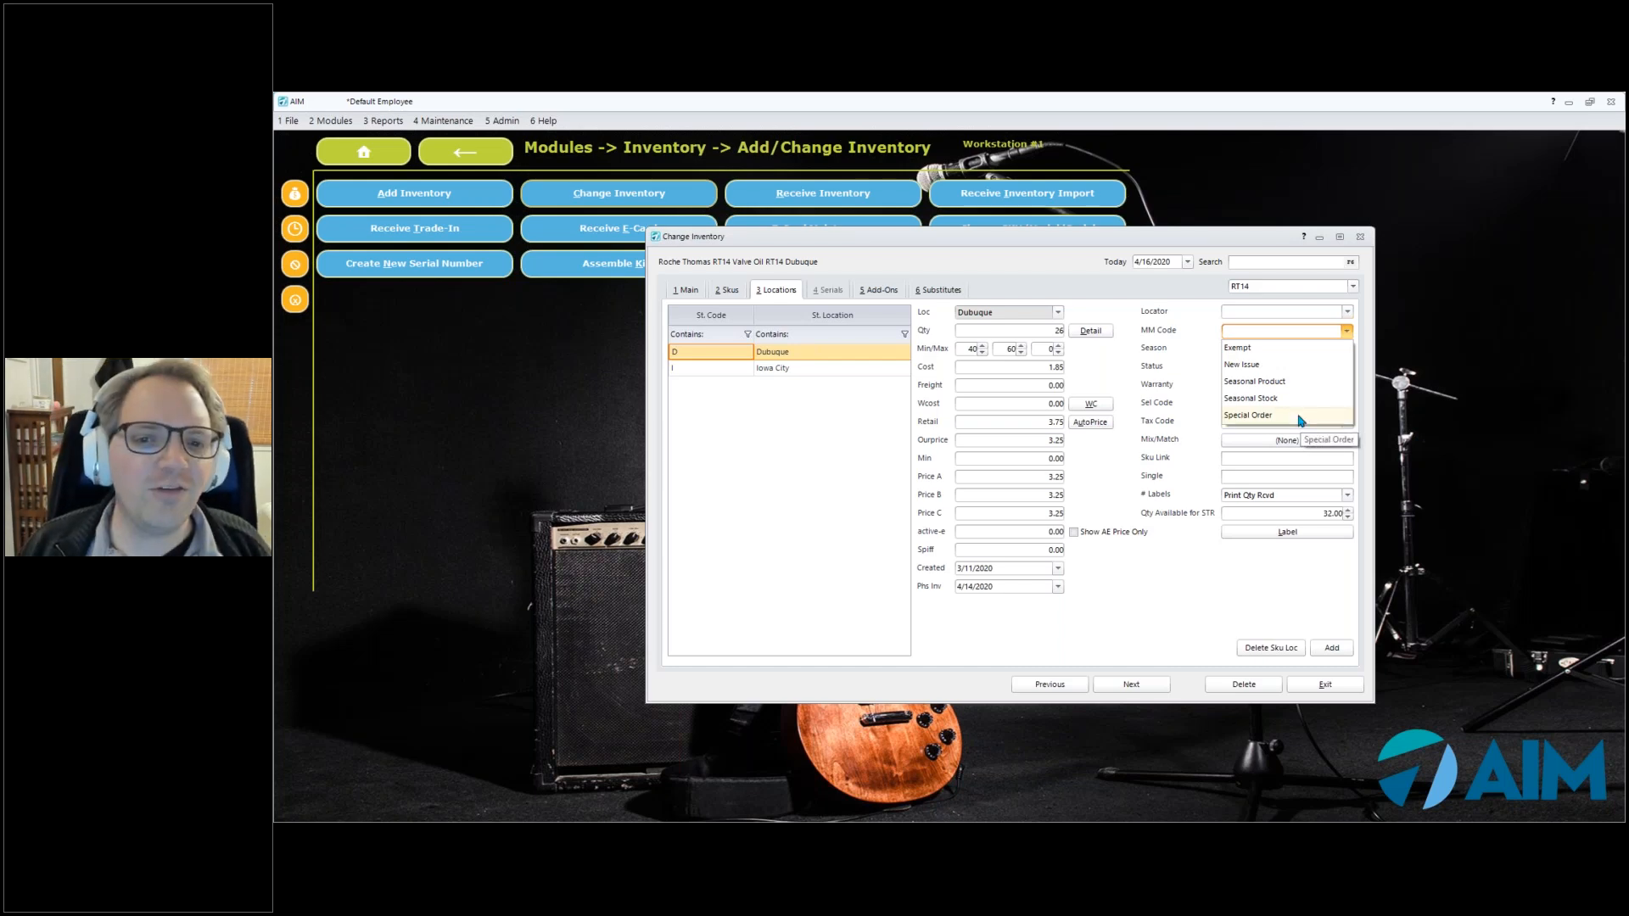
pyautogui.click(976, 352)
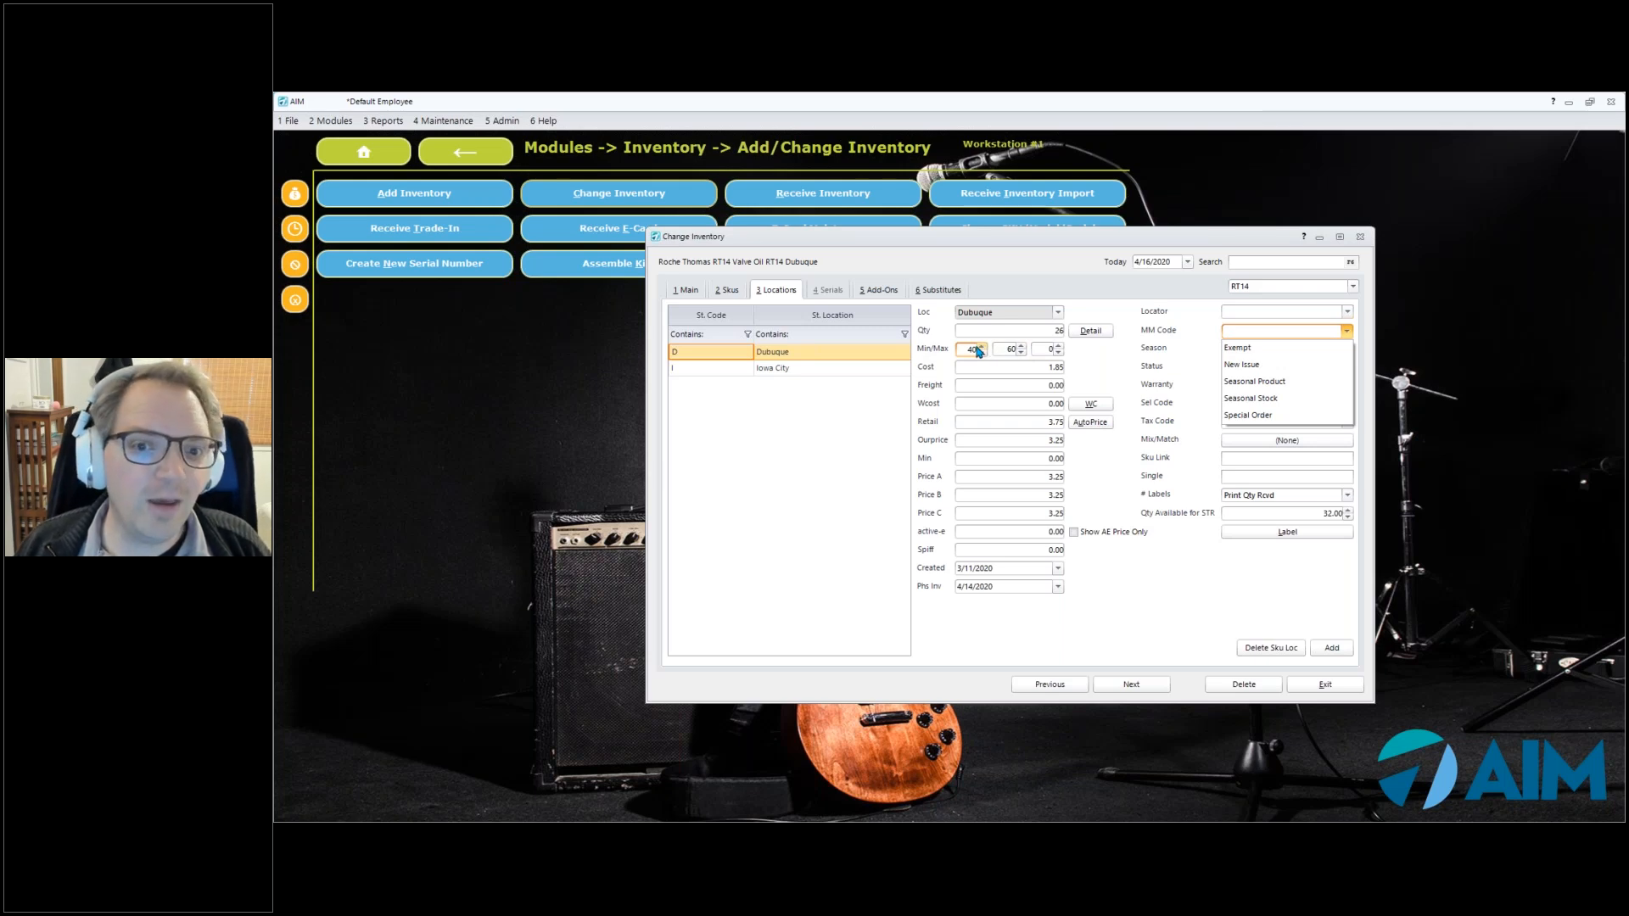
pyautogui.click(1016, 348)
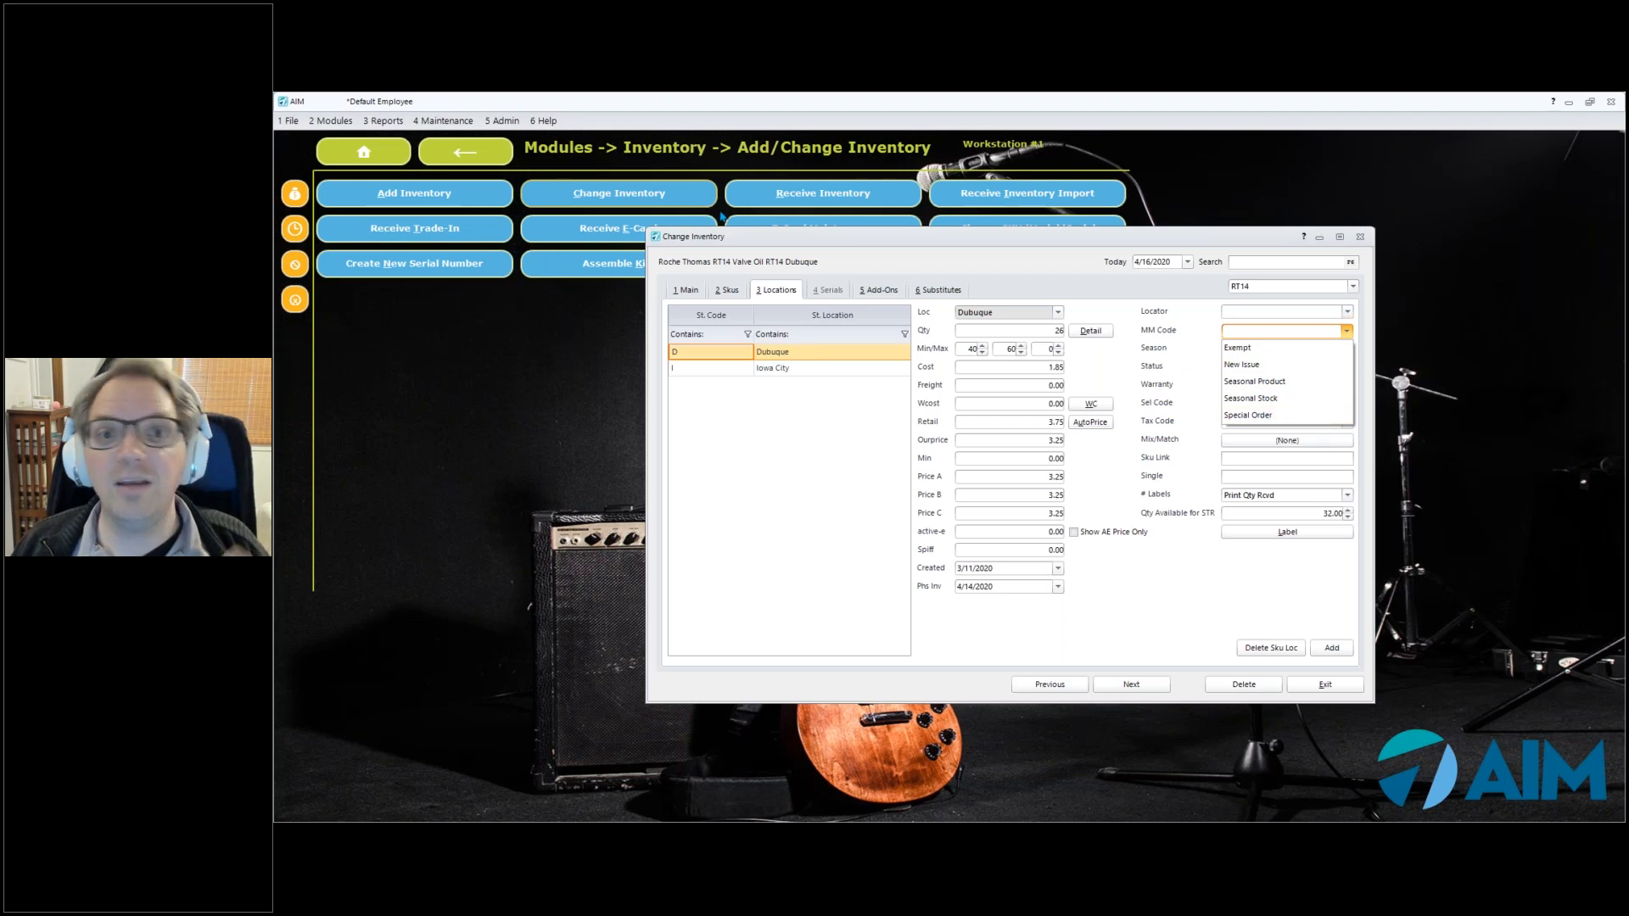
# Move the Change Inventory window aside and open Analyze Items with MM Codes from Inventory Management
pyautogui.moveTo(923, 237); pyautogui.dragTo(893, 295)
pyautogui.click(477, 155)
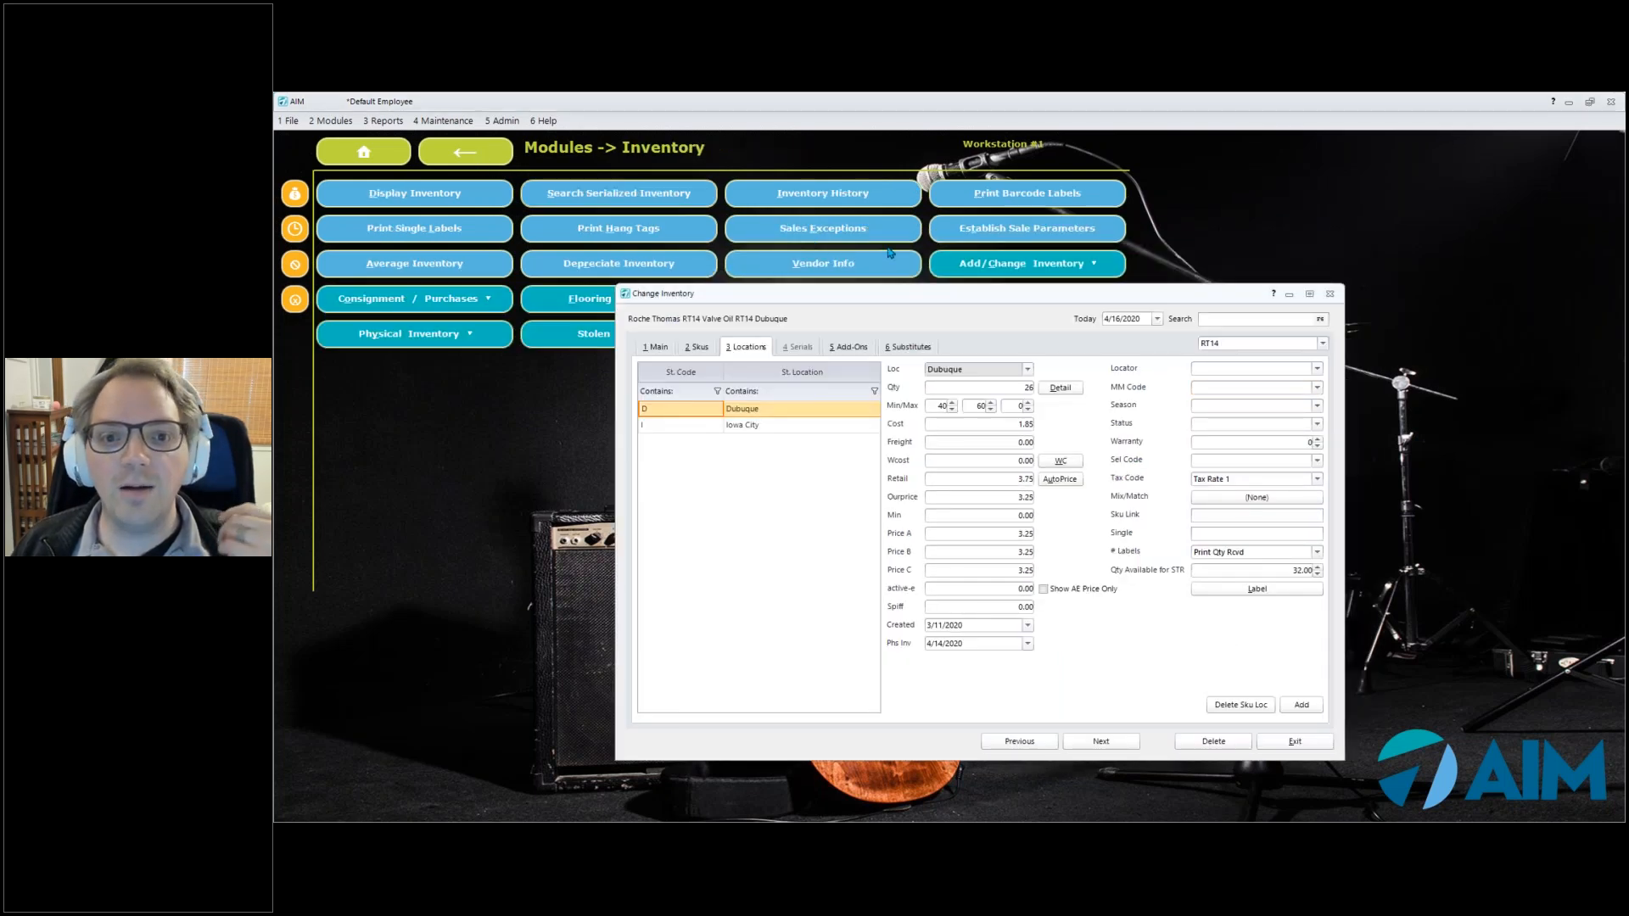
pyautogui.moveTo(950, 297); pyautogui.dragTo(985, 368)
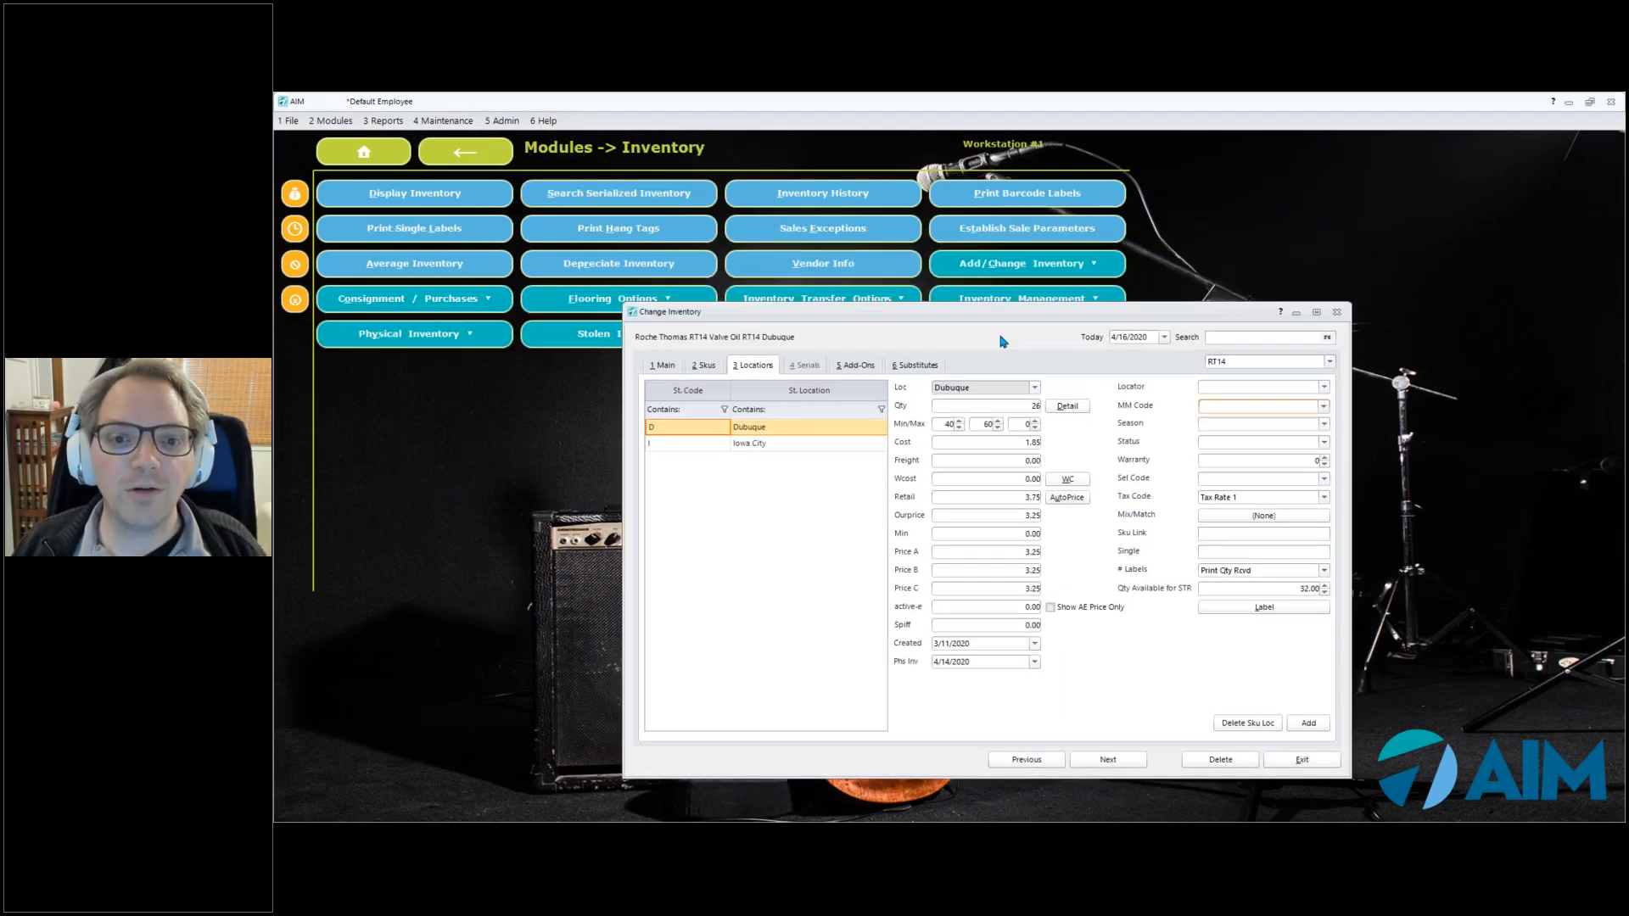
pyautogui.click(1010, 302)
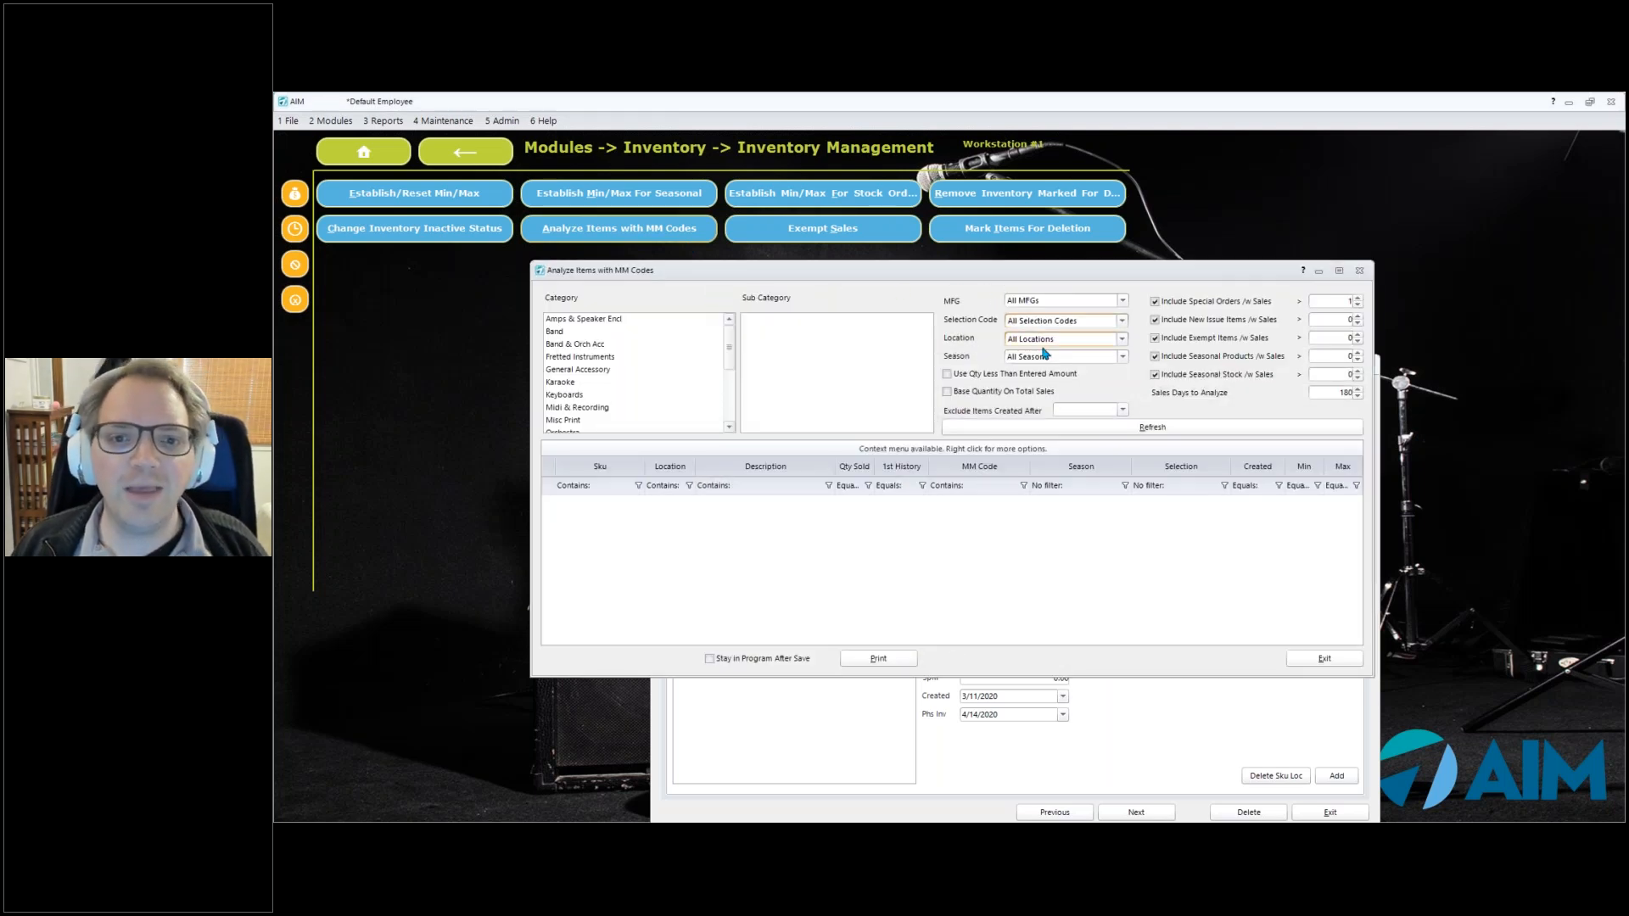
pyautogui.moveTo(1090, 270); pyautogui.dragTo(1101, 220)
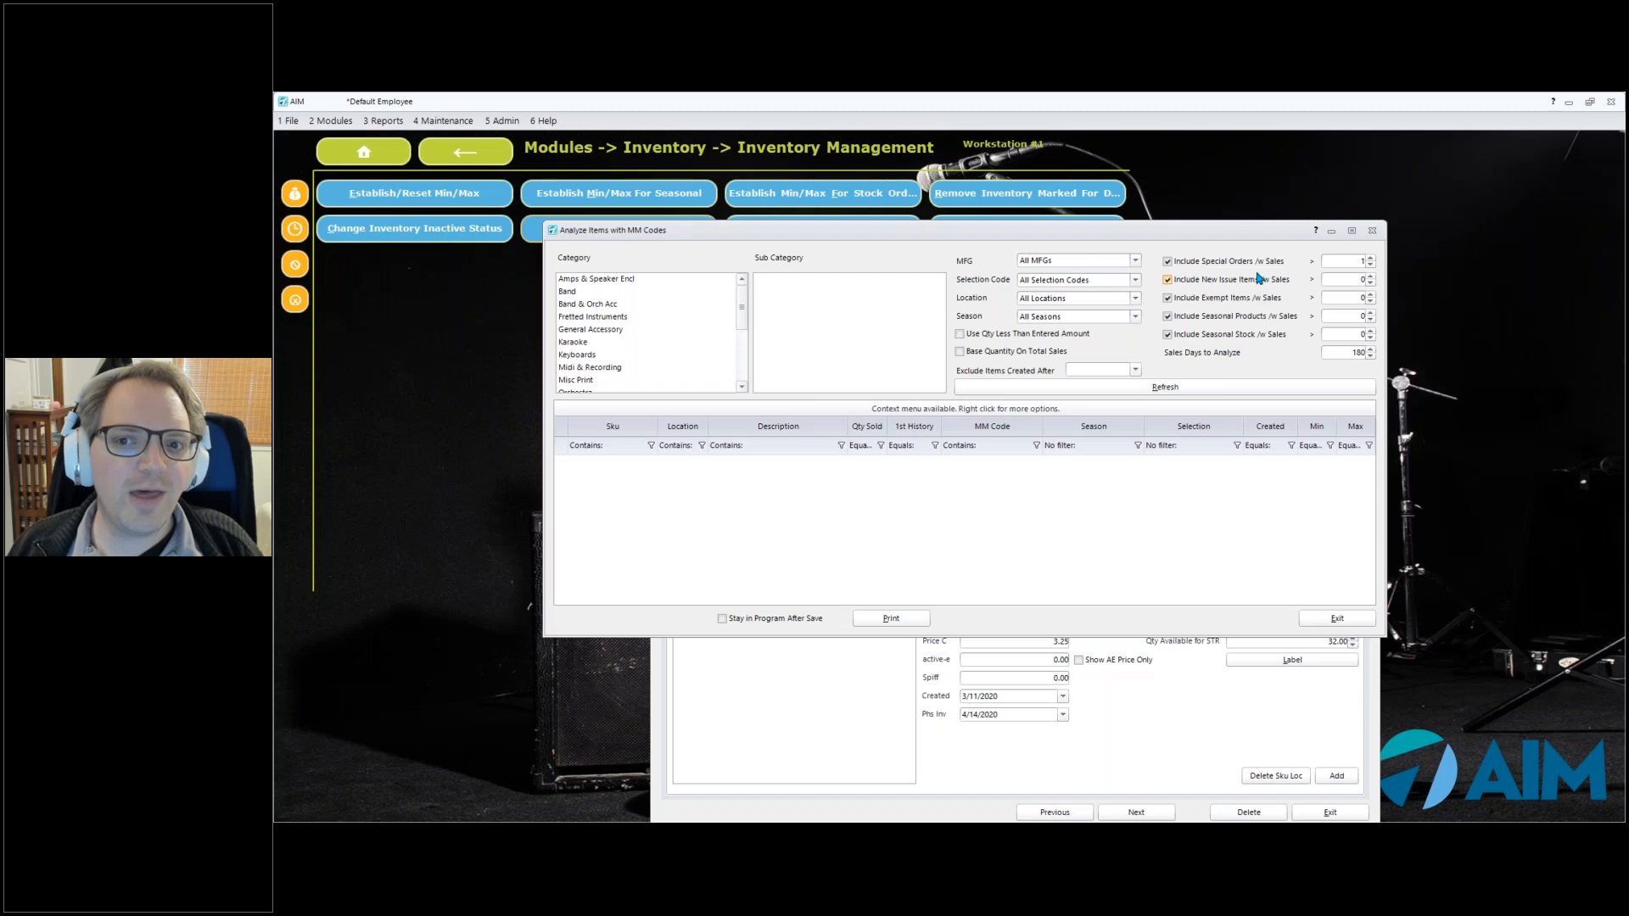
# Examine the minimum sales thresholds per MM code and the Sales Days to Analyze setting, and close the analysis
pyautogui.click(1343, 280)
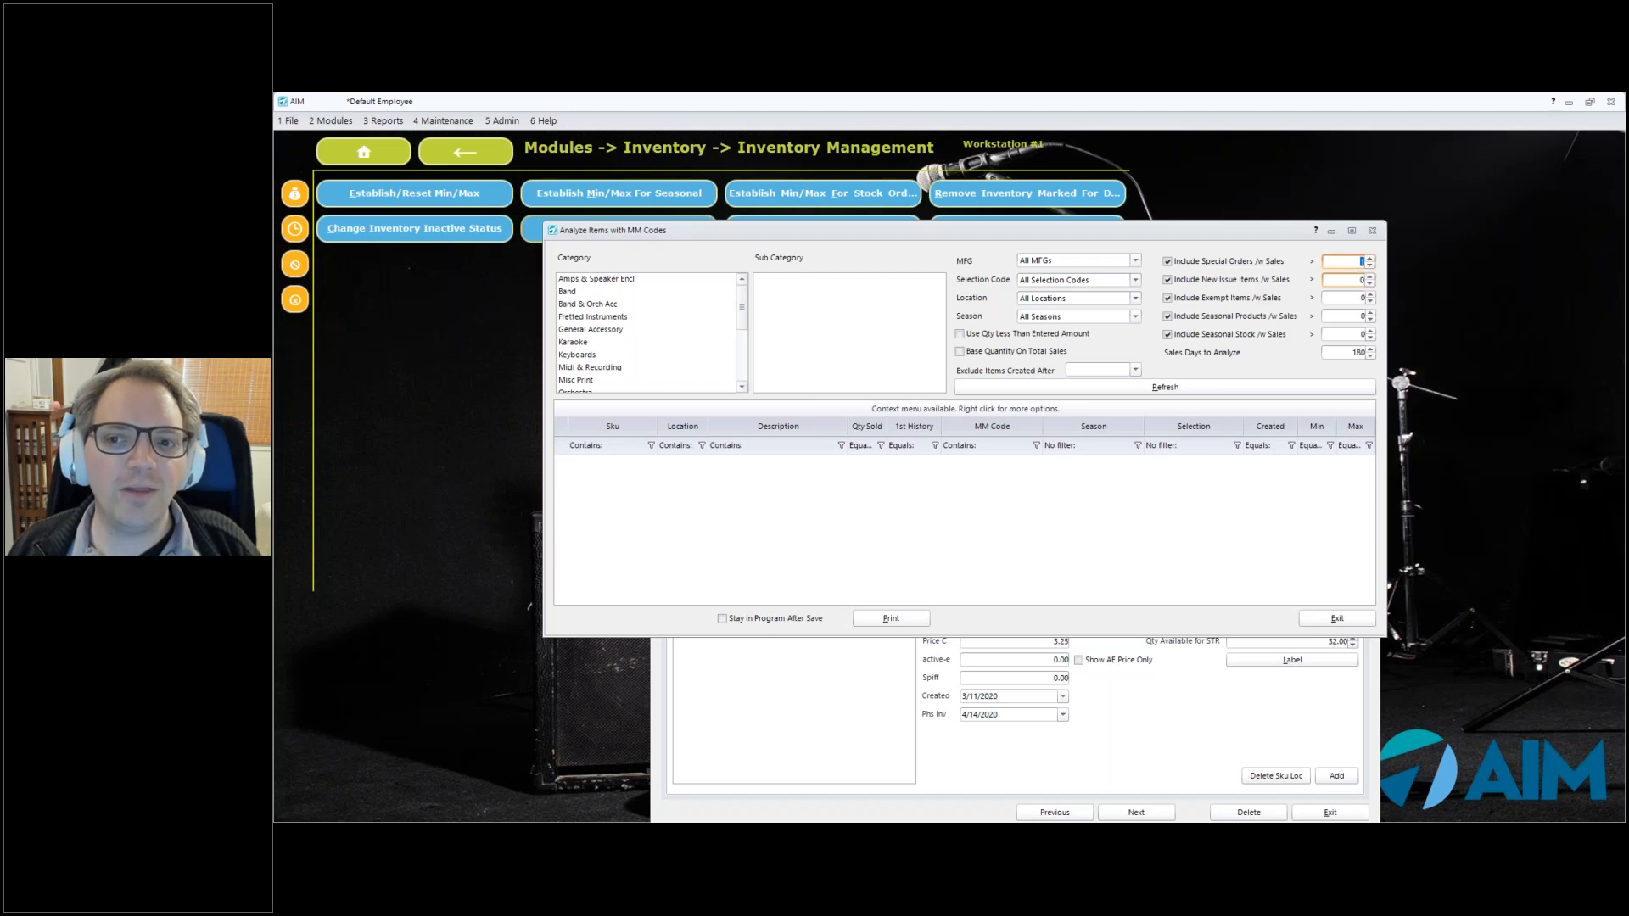
pyautogui.click(1348, 299)
pyautogui.click(1355, 316)
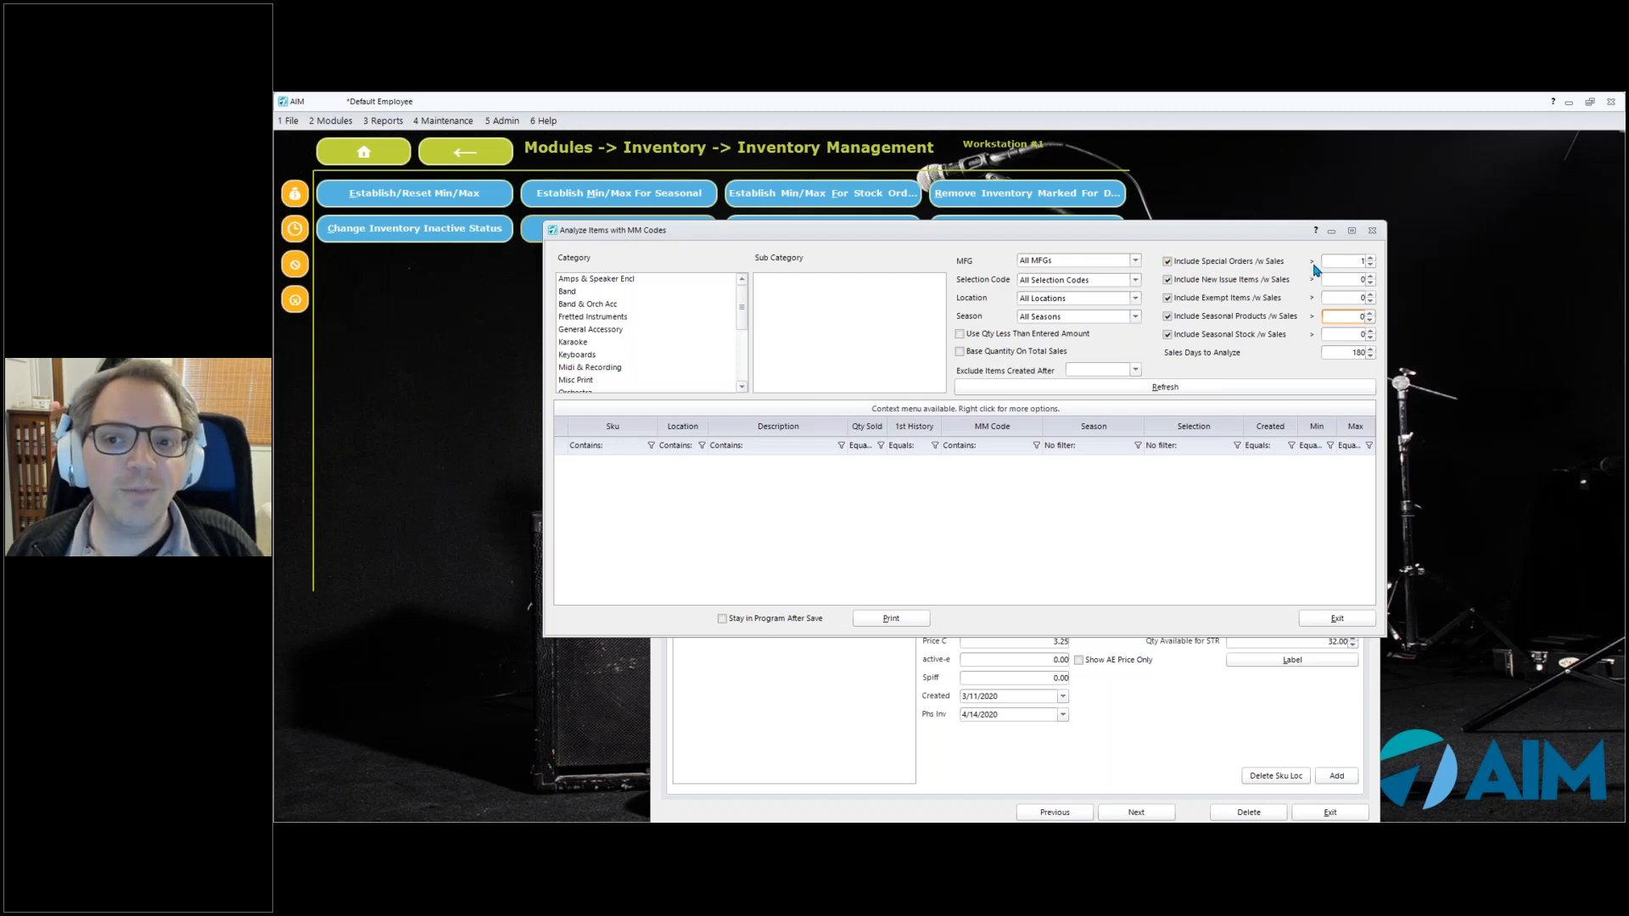
pyautogui.click(1347, 353)
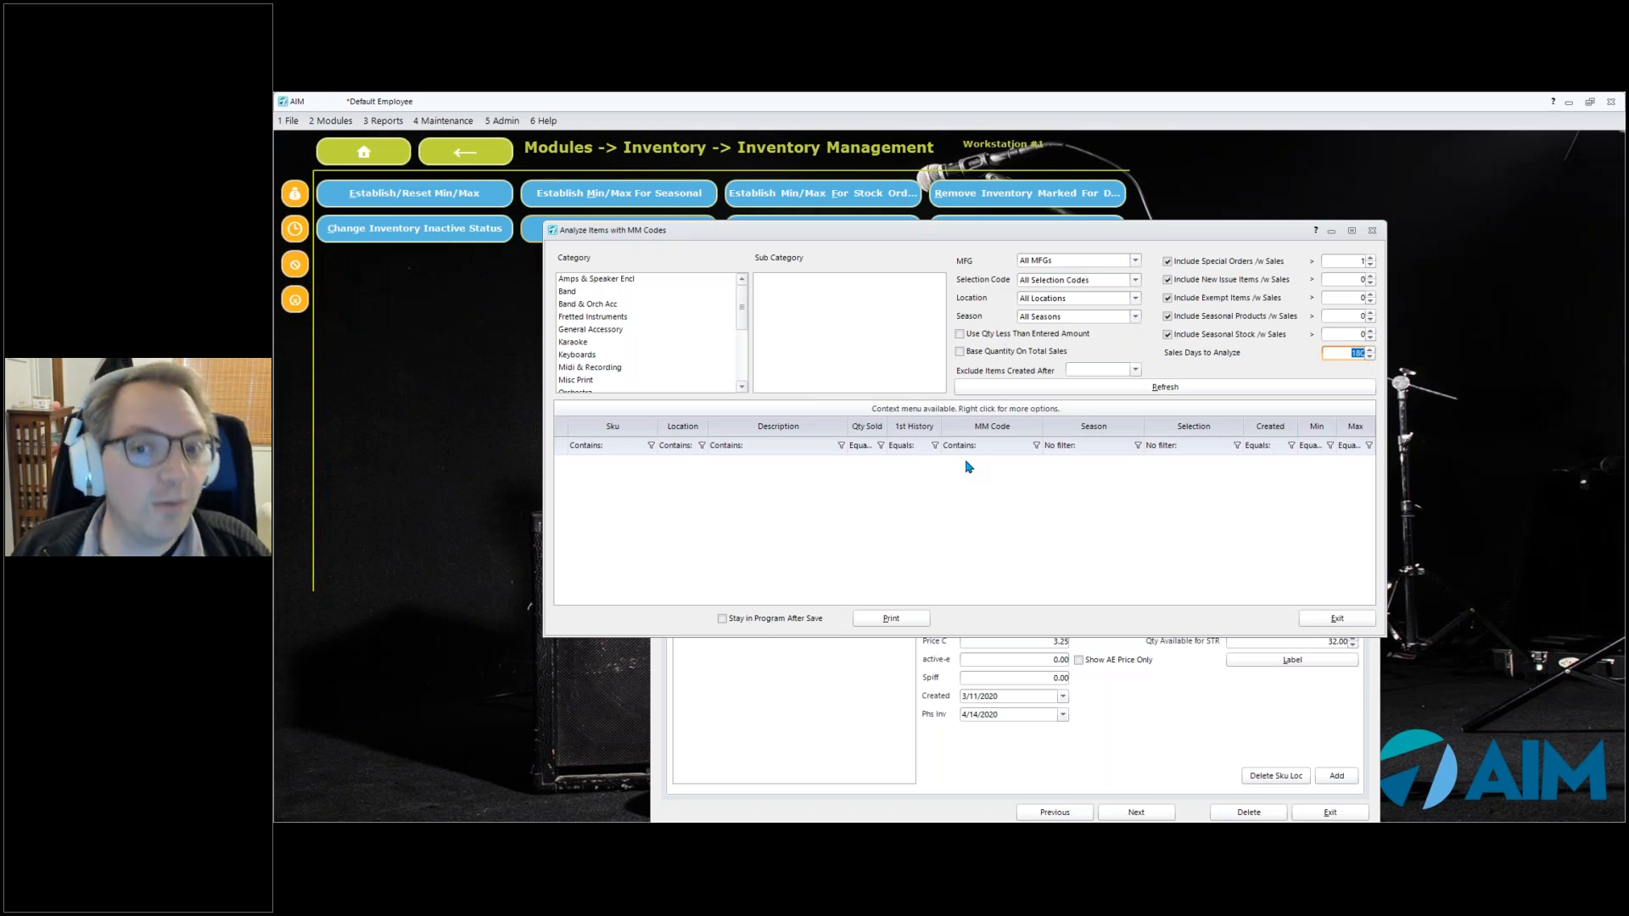
pyautogui.click(1369, 235)
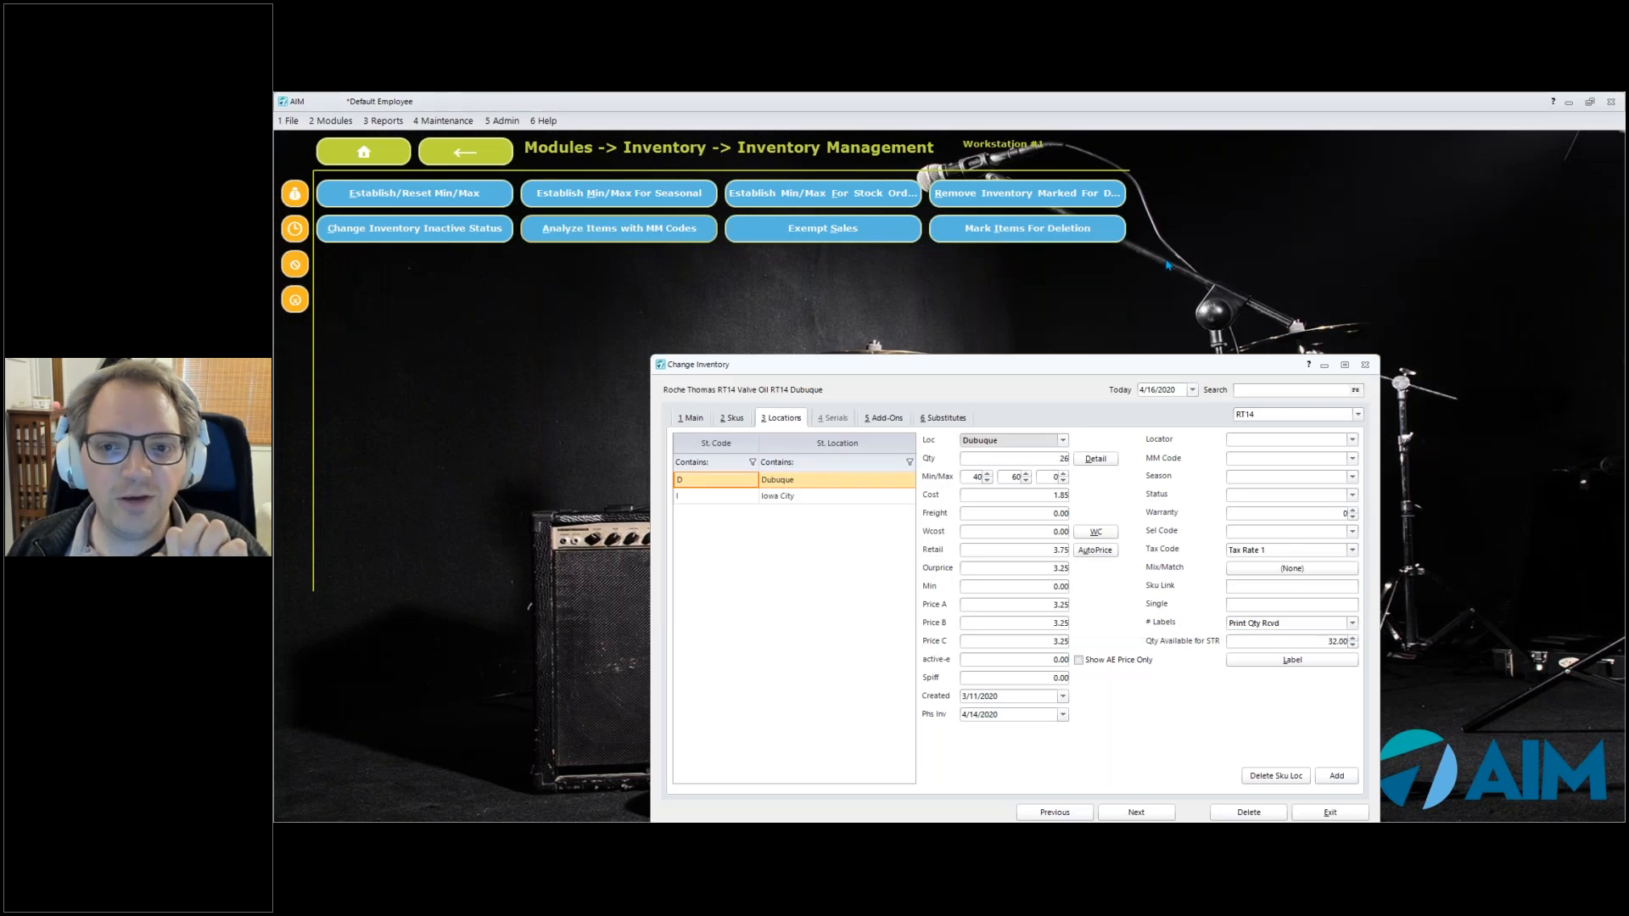
# Set the Valve Oil's MM Code at Dubuque to Seasonal Stock and display the available seasons
pyautogui.click(1316, 338)
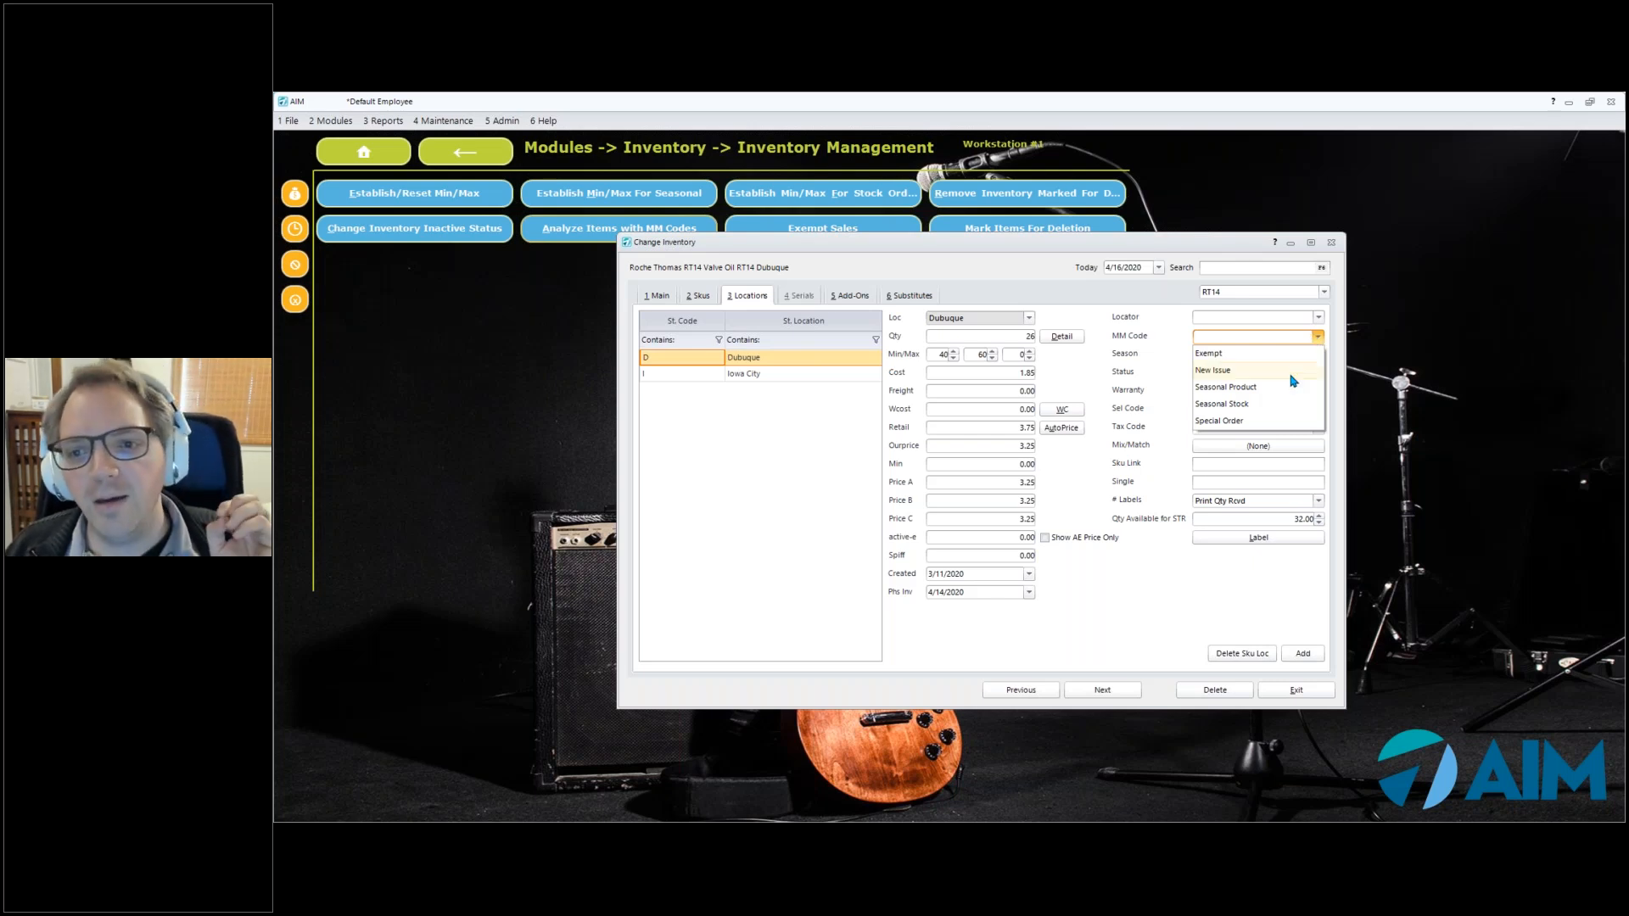
pyautogui.click(1267, 415)
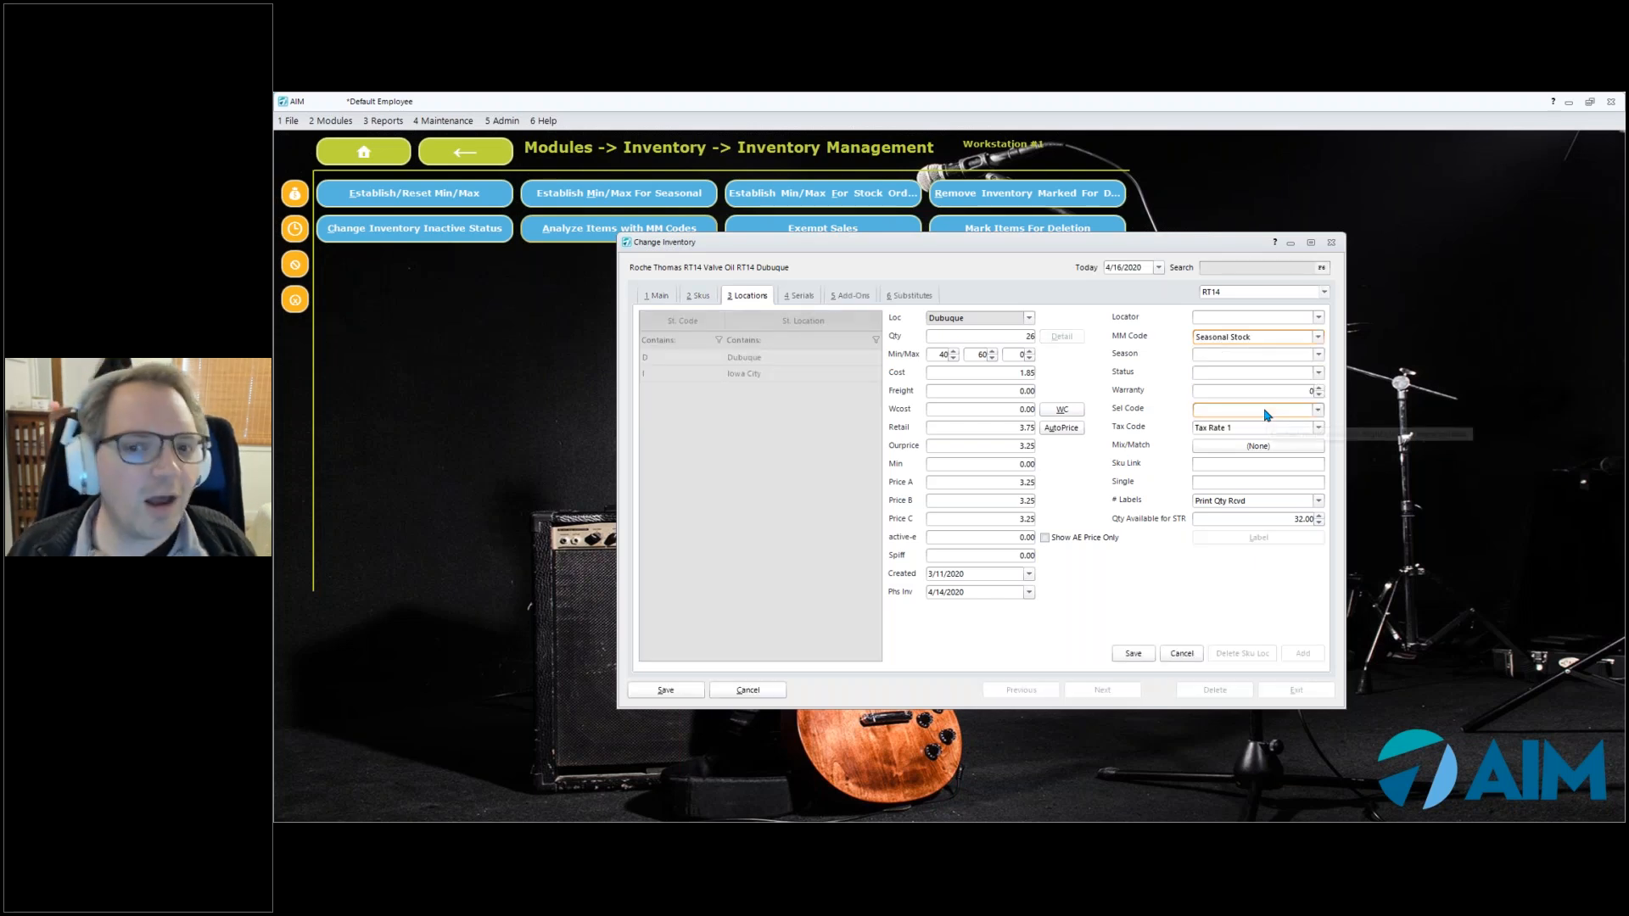
pyautogui.click(1309, 353)
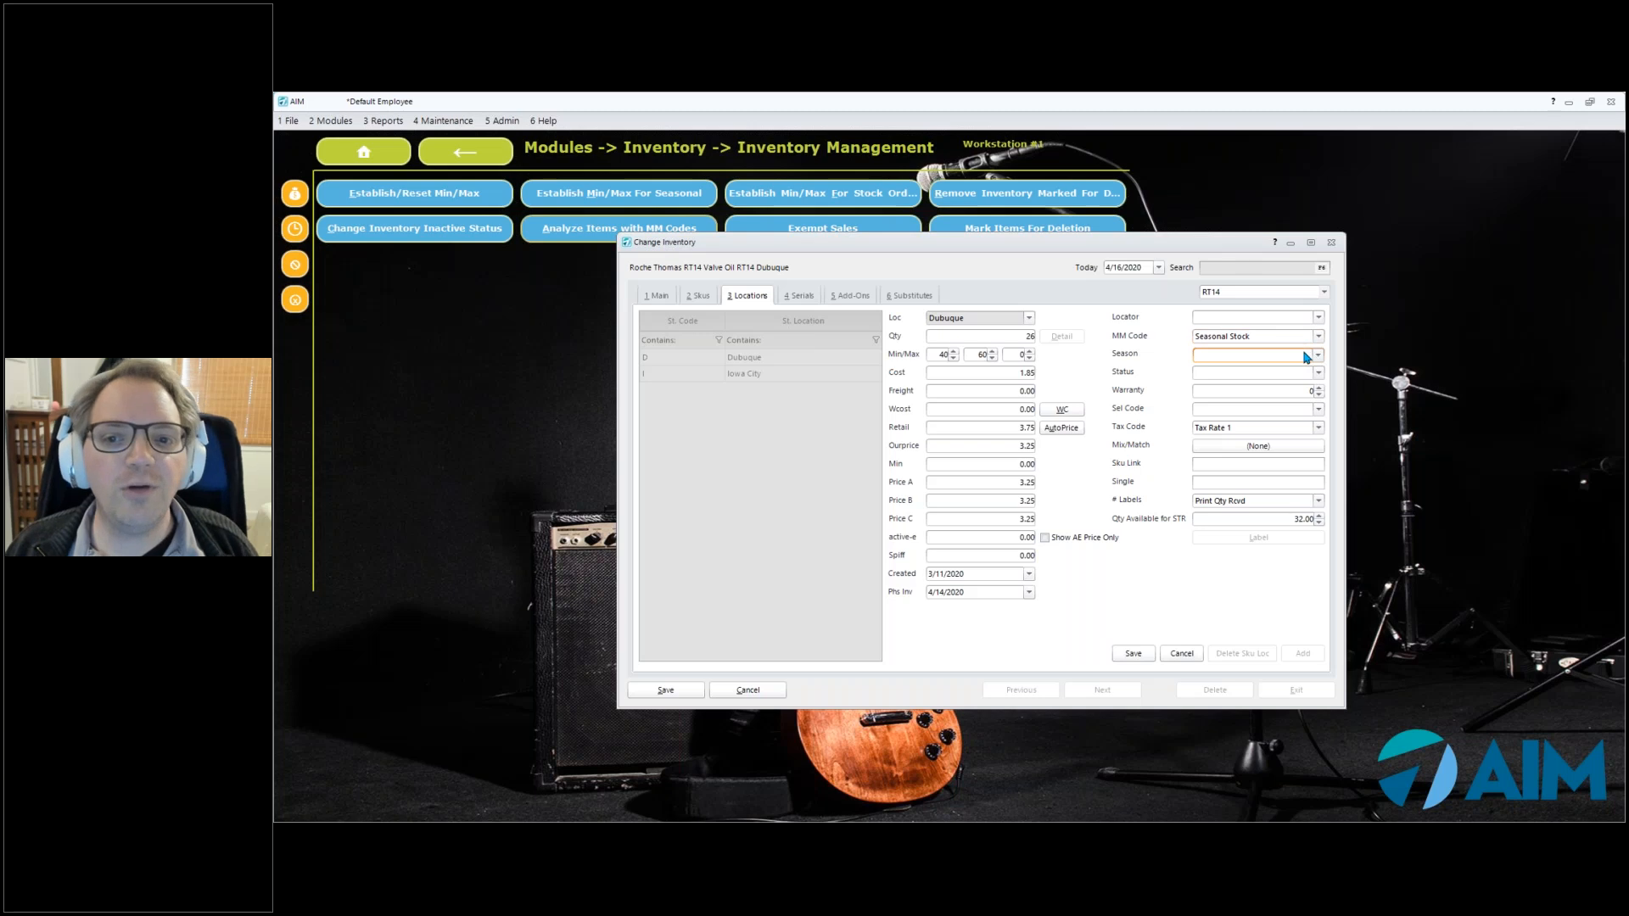
pyautogui.click(1318, 355)
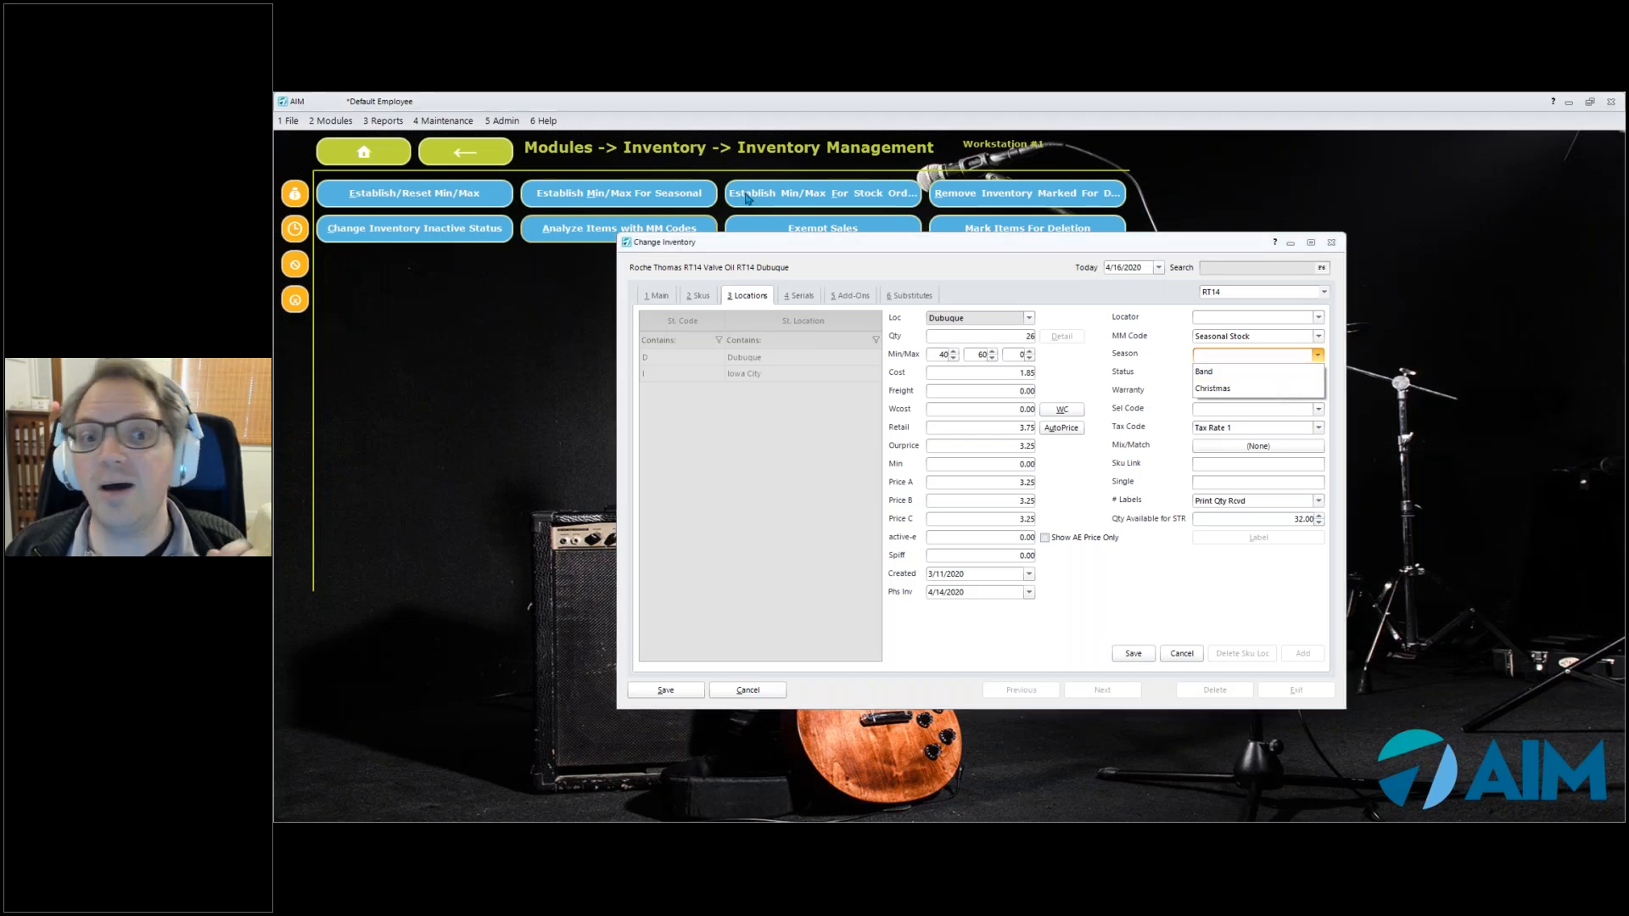
# Open Setup Inventory Seasons from inventory maintenance and examine the Band season's date range
pyautogui.click(1031, 195)
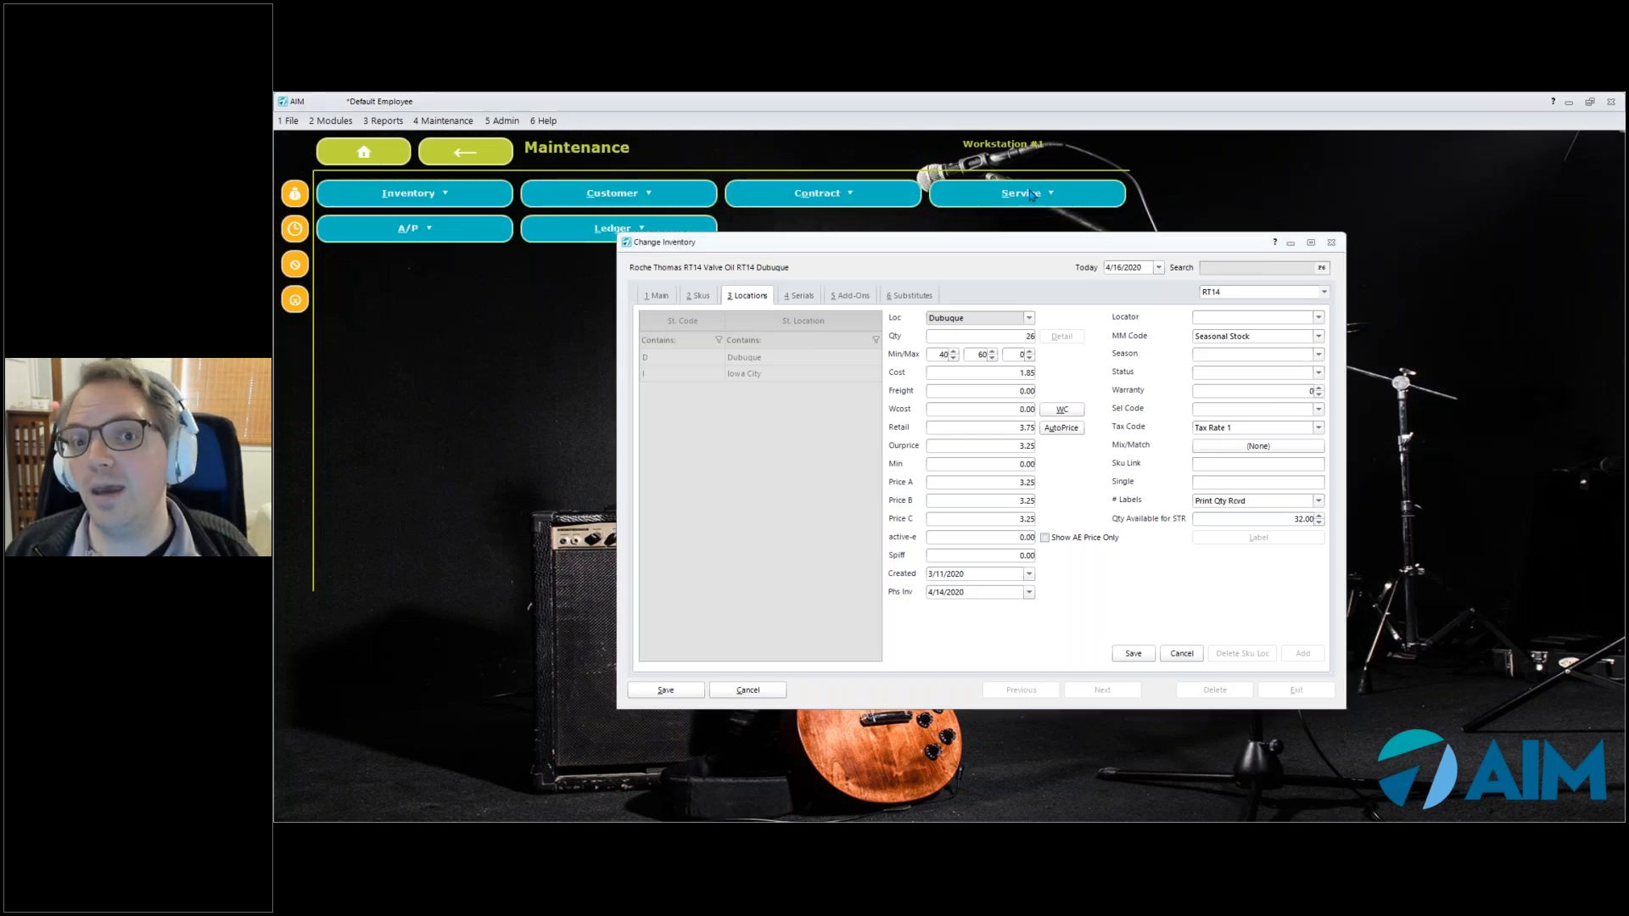
pyautogui.click(408, 194)
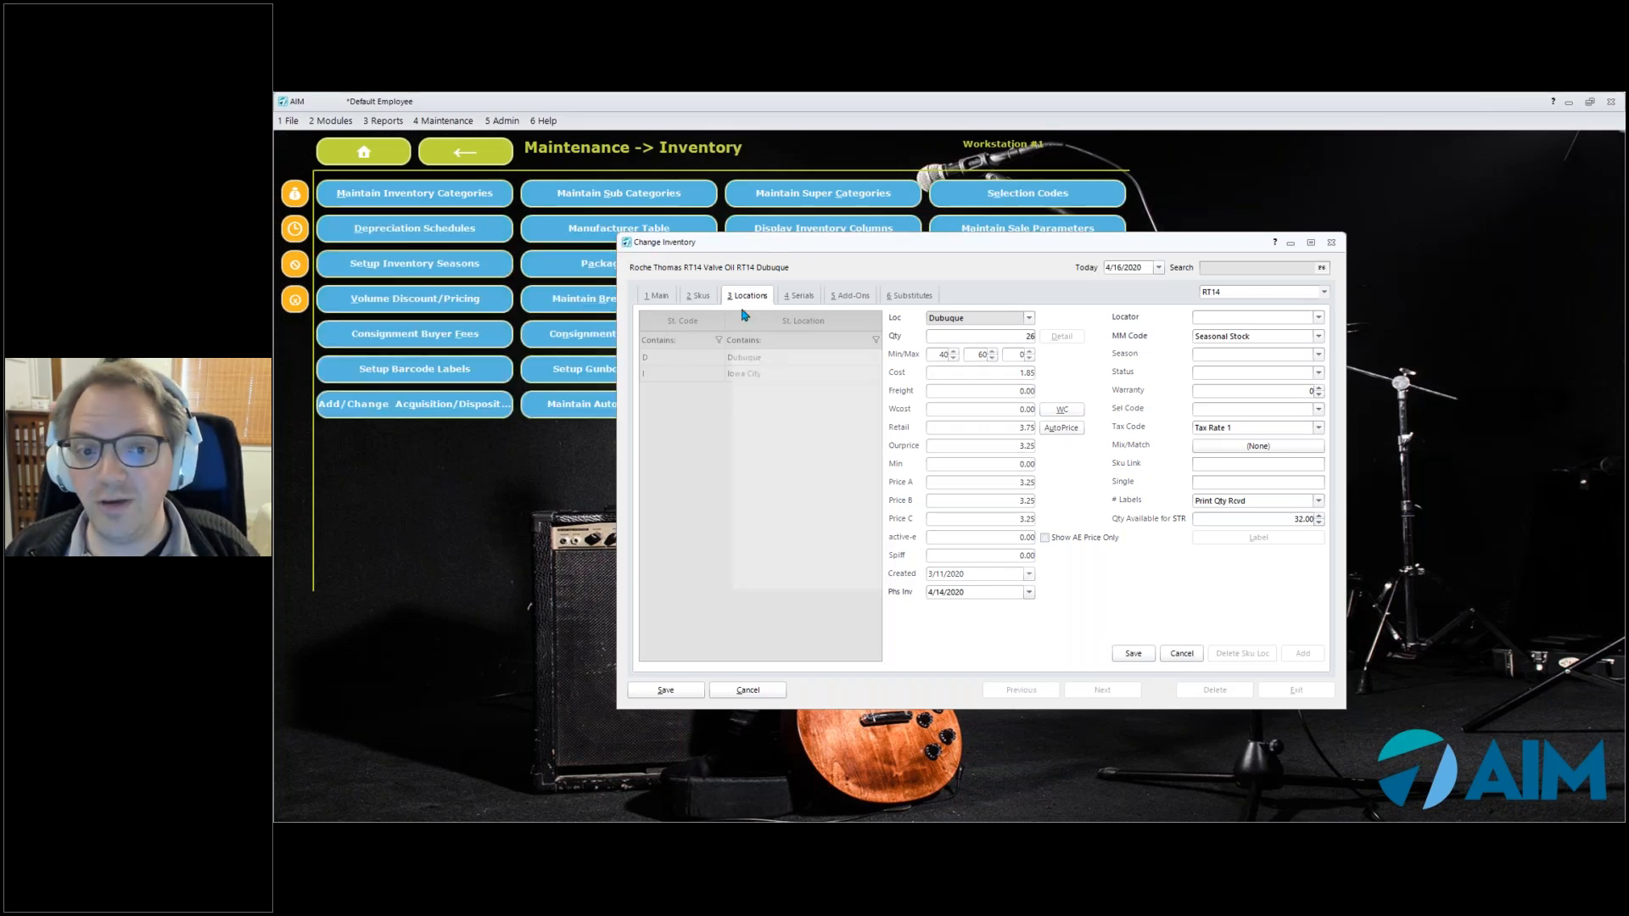
pyautogui.click(778, 415)
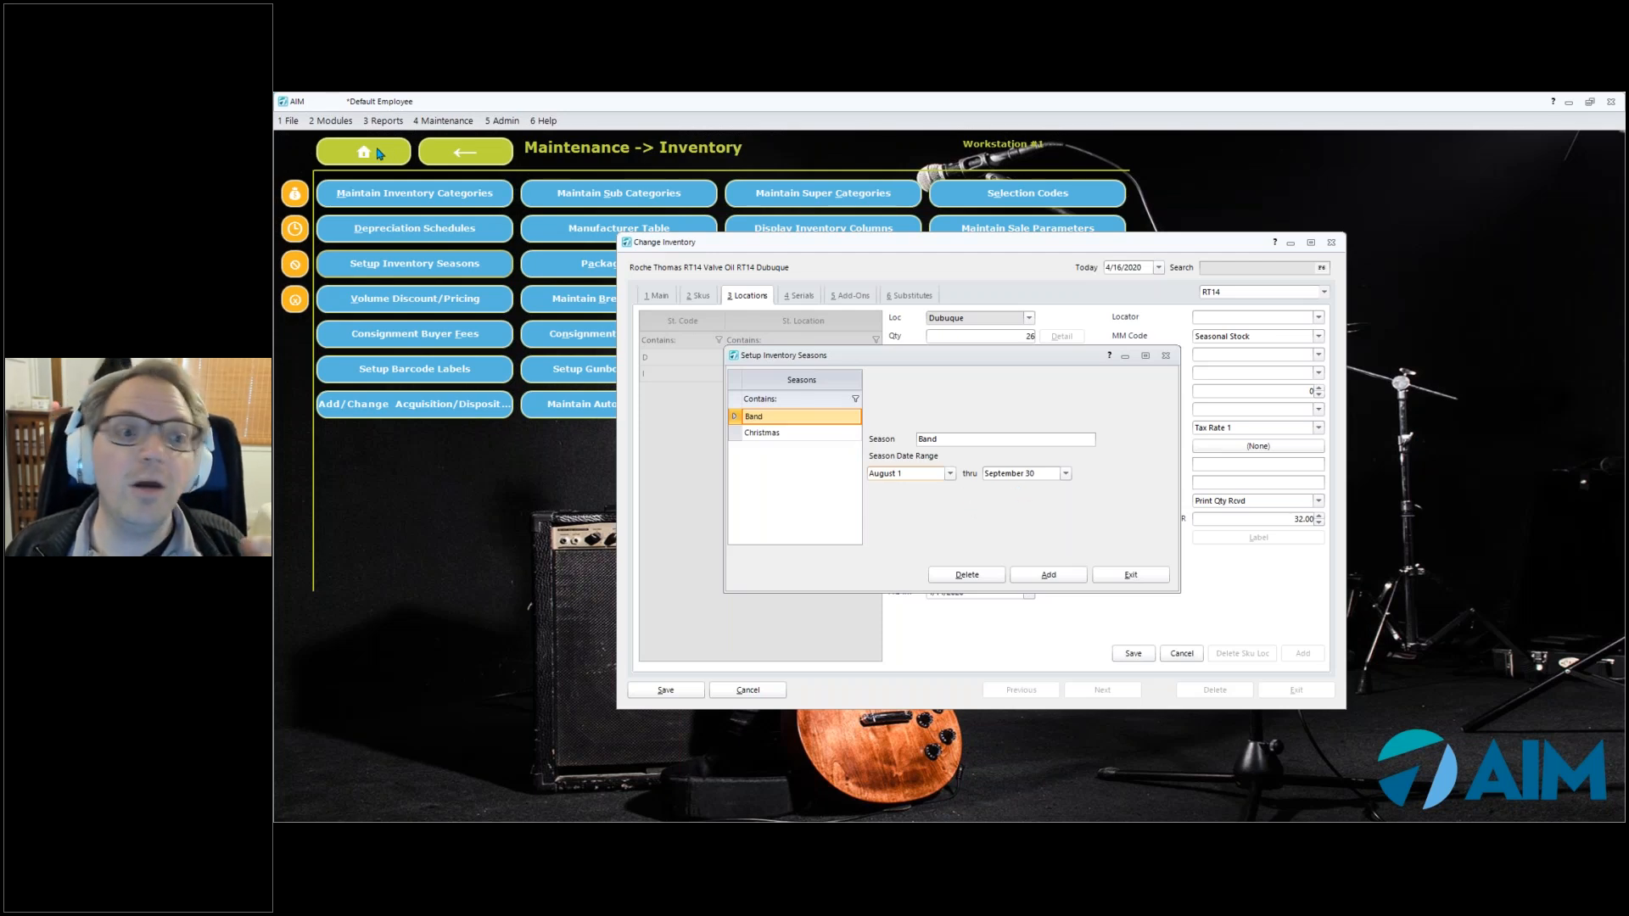
# Open Establish Min/Max For Seasonal and choose the Christmas season for the calculation
pyautogui.click(379, 153)
pyautogui.click(598, 204)
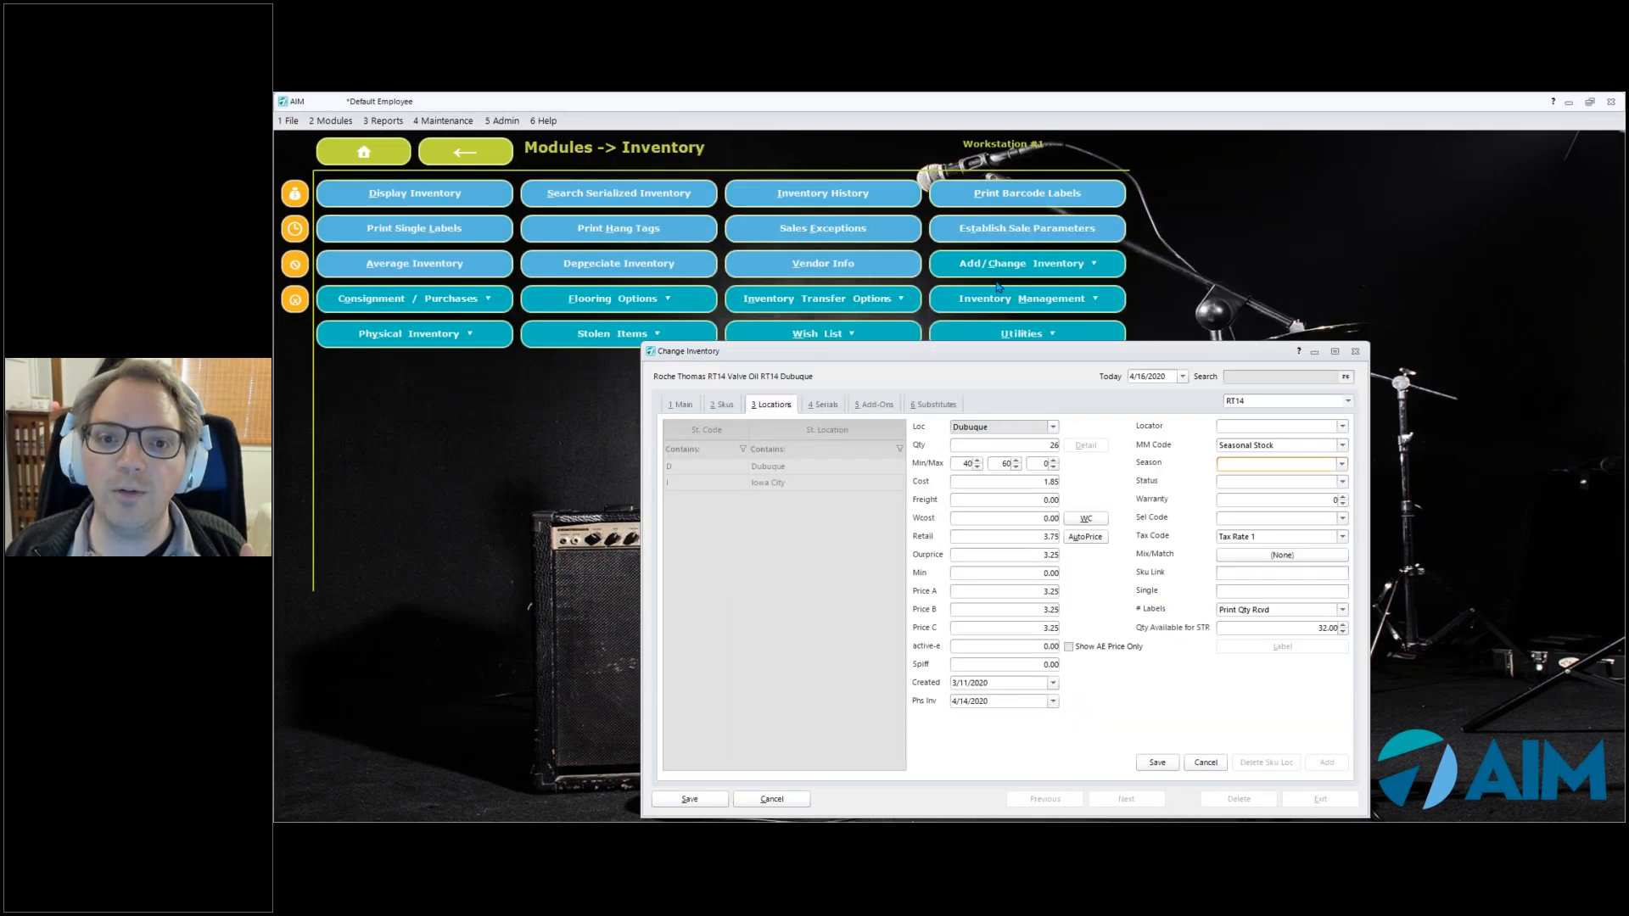
pyautogui.click(620, 196)
pyautogui.press('m')
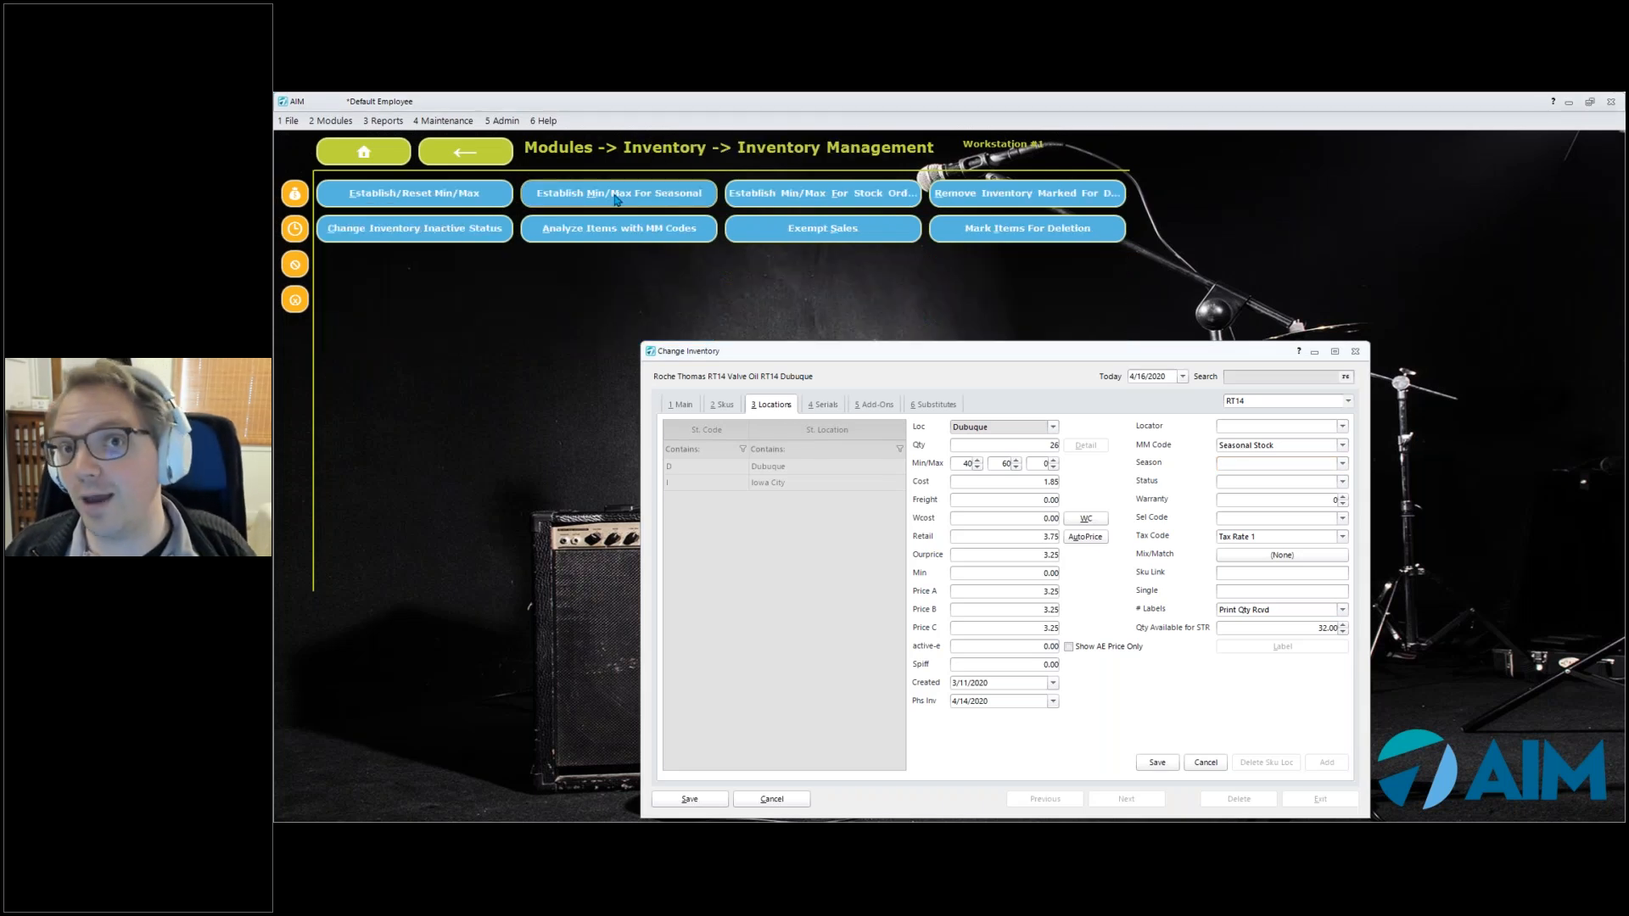
pyautogui.click(618, 196)
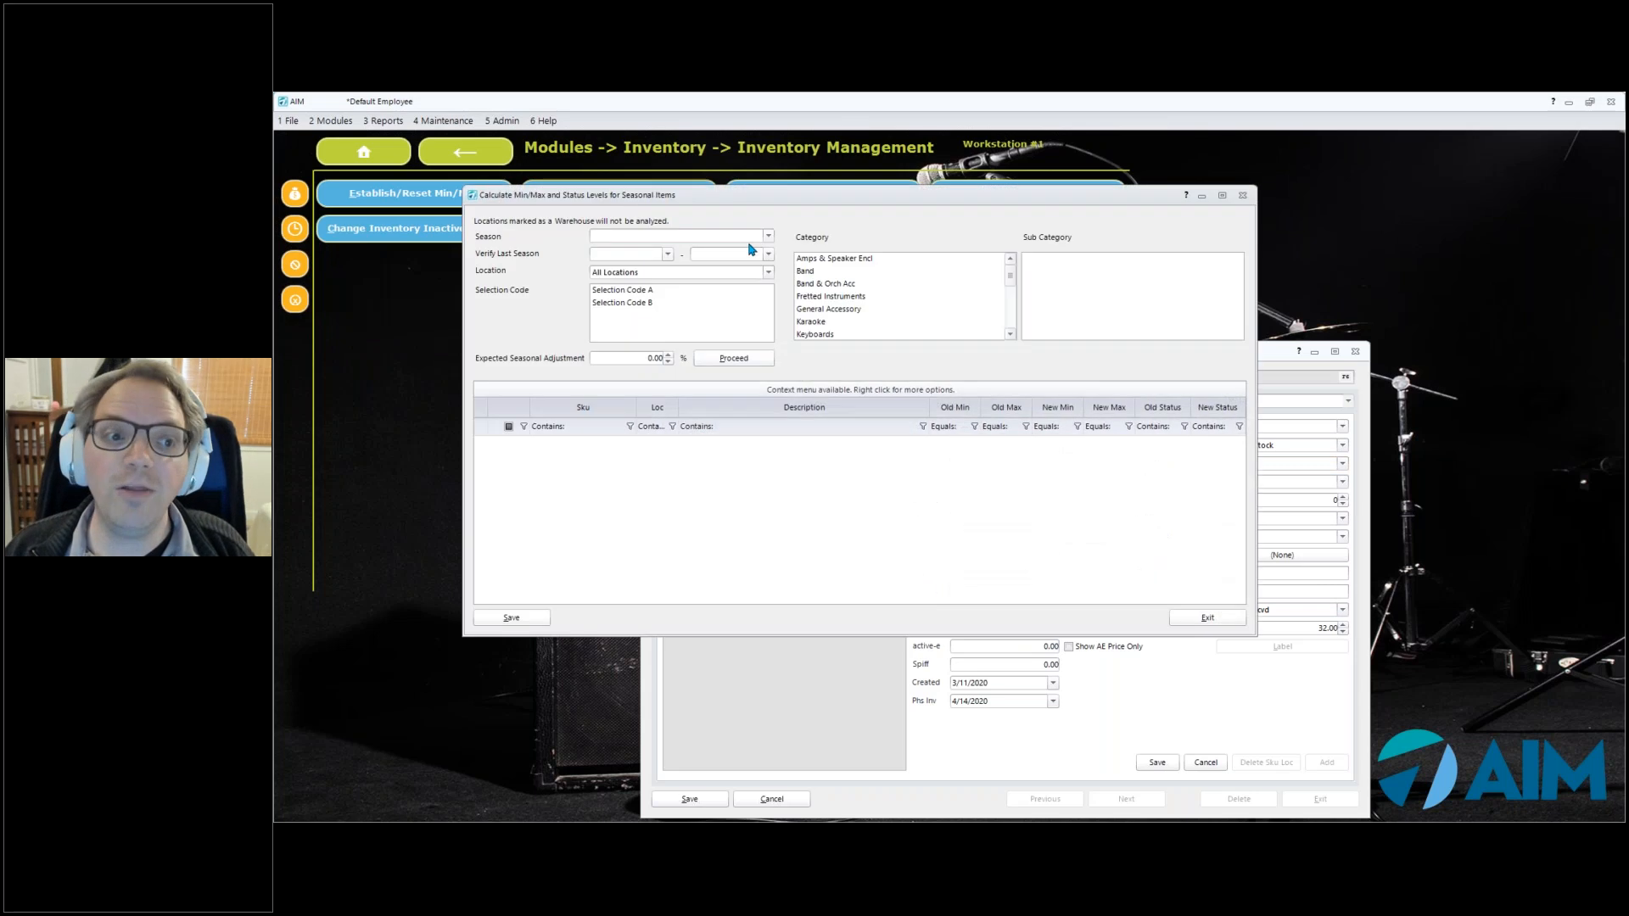
pyautogui.click(750, 241)
pyautogui.click(712, 263)
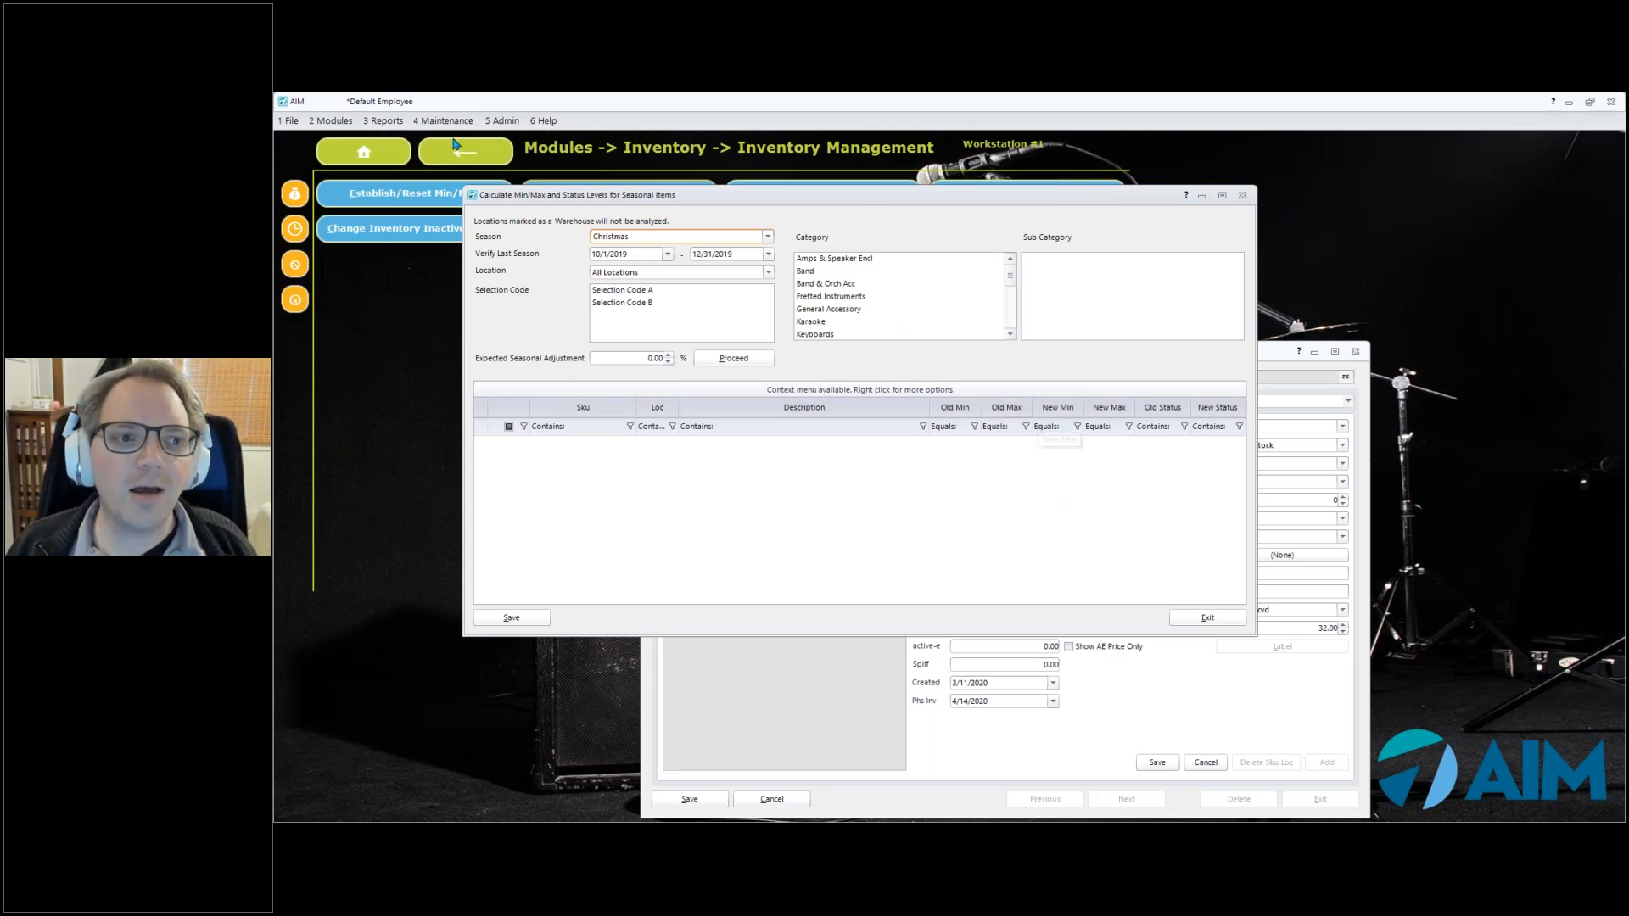
pyautogui.moveTo(847, 196); pyautogui.dragTo(944, 215)
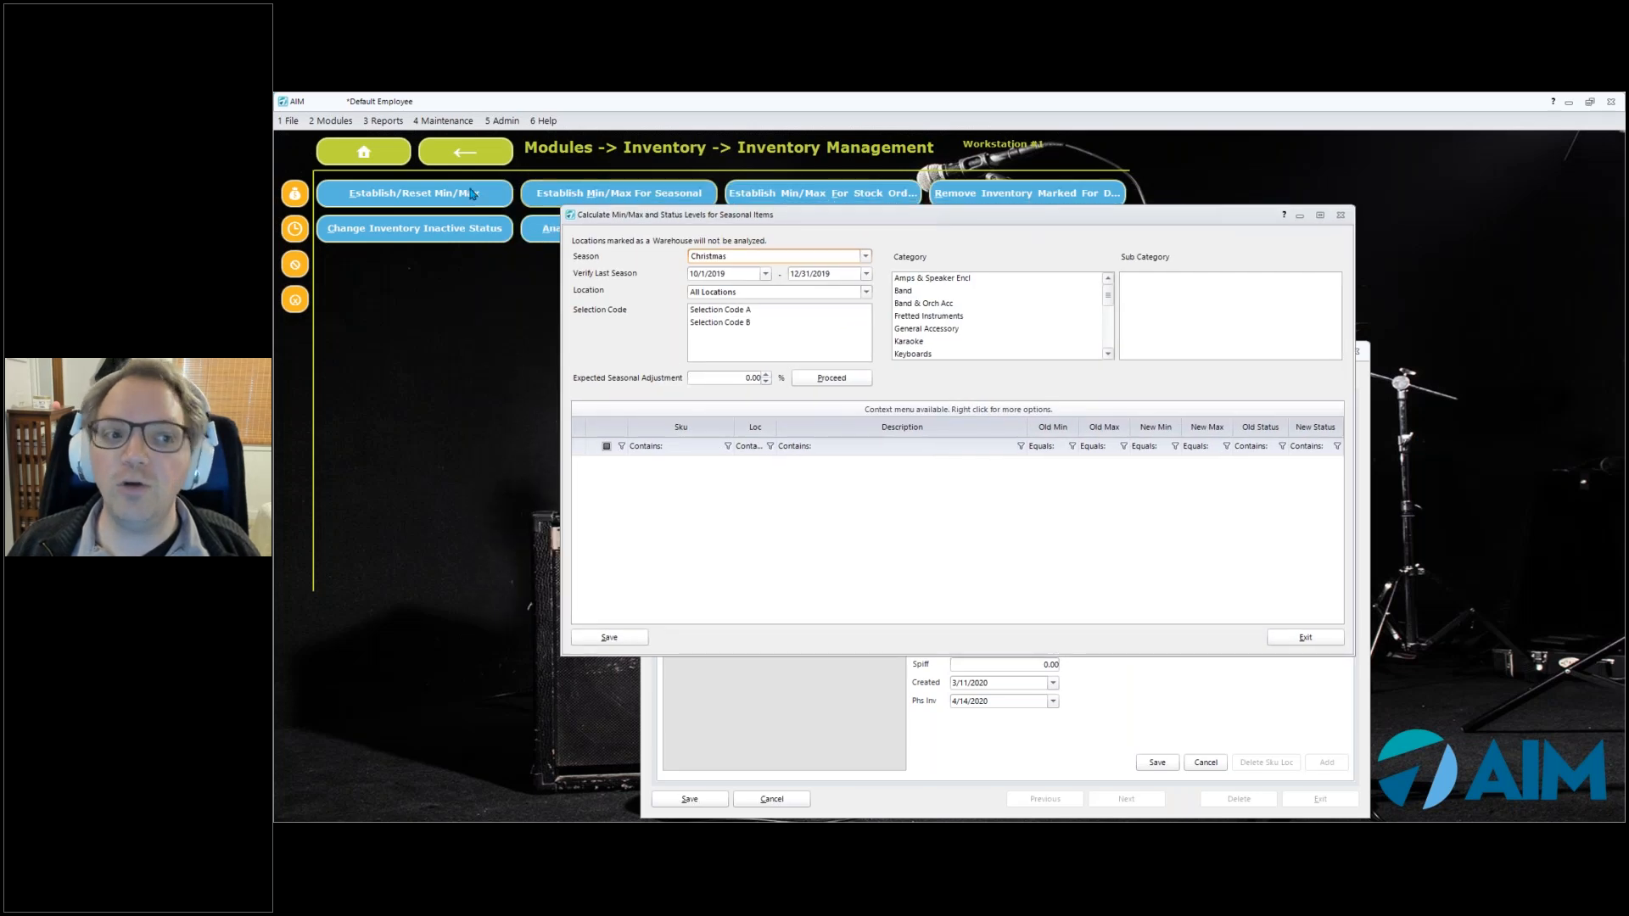
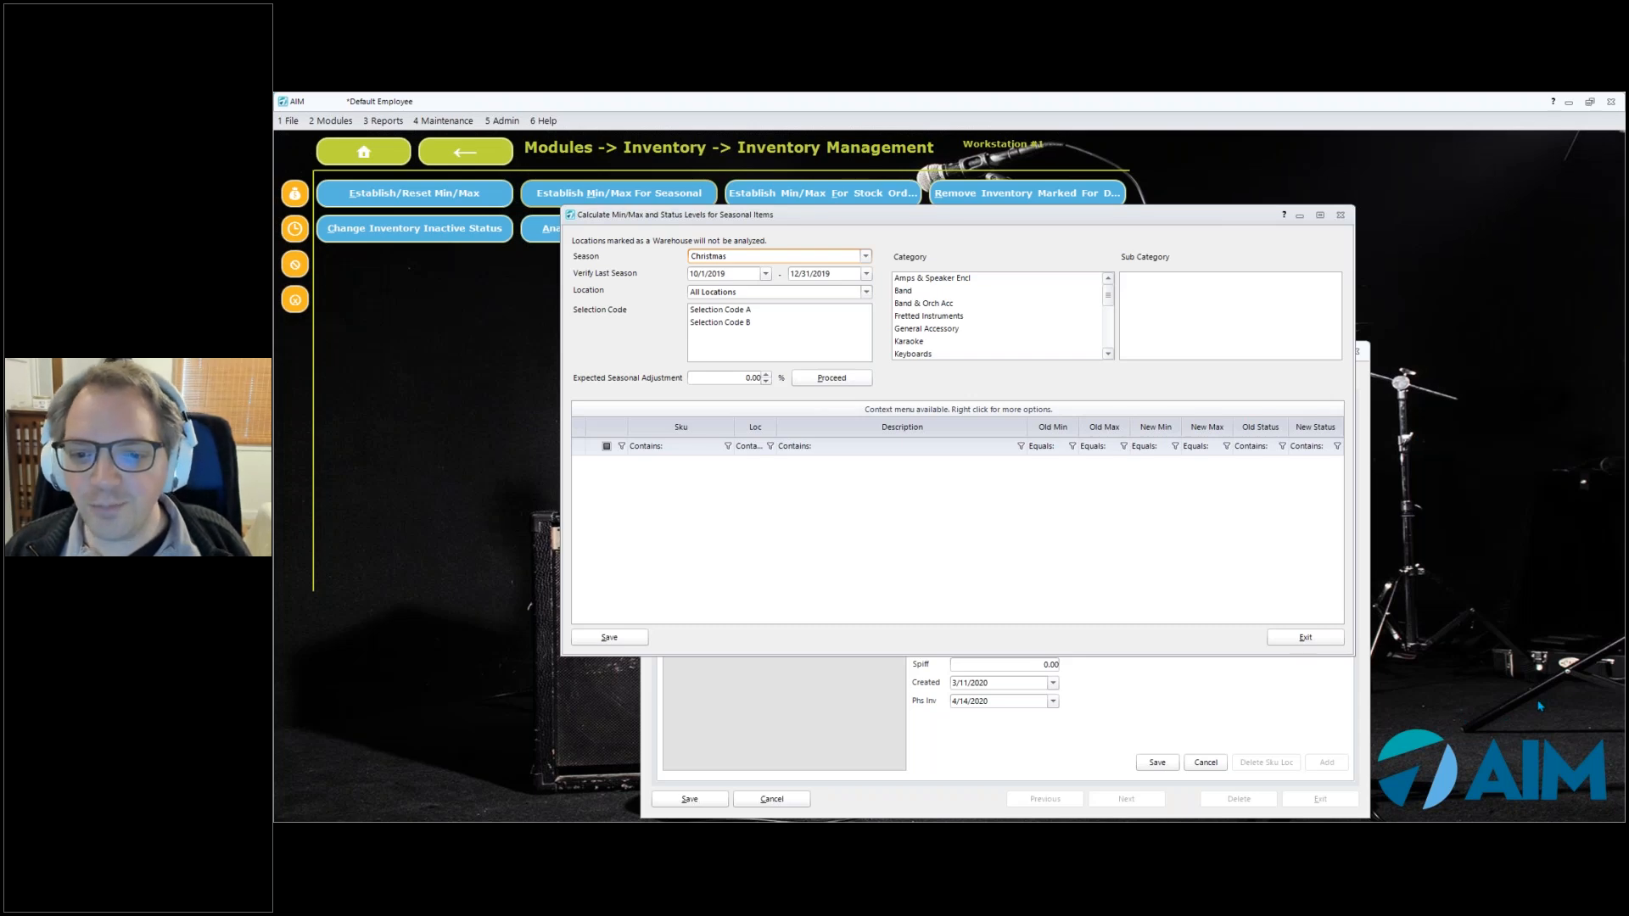
# Open Setup Tasks, look through the available action types for a min/max task, and close it without adding one
pyautogui.click(1612, 683)
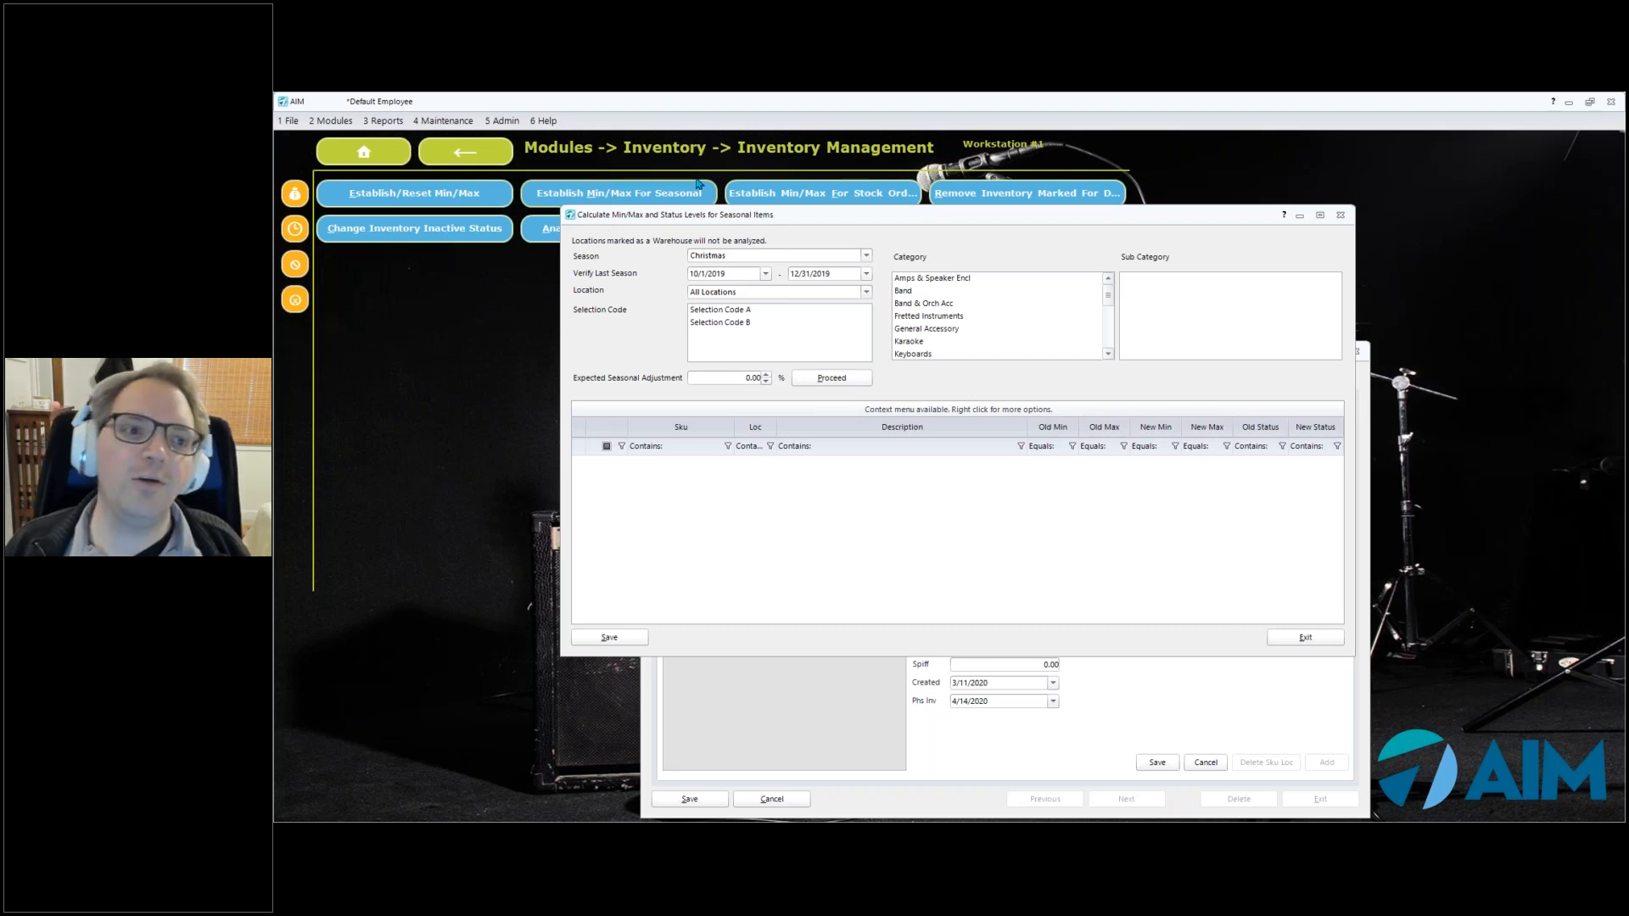
pyautogui.click(502, 121)
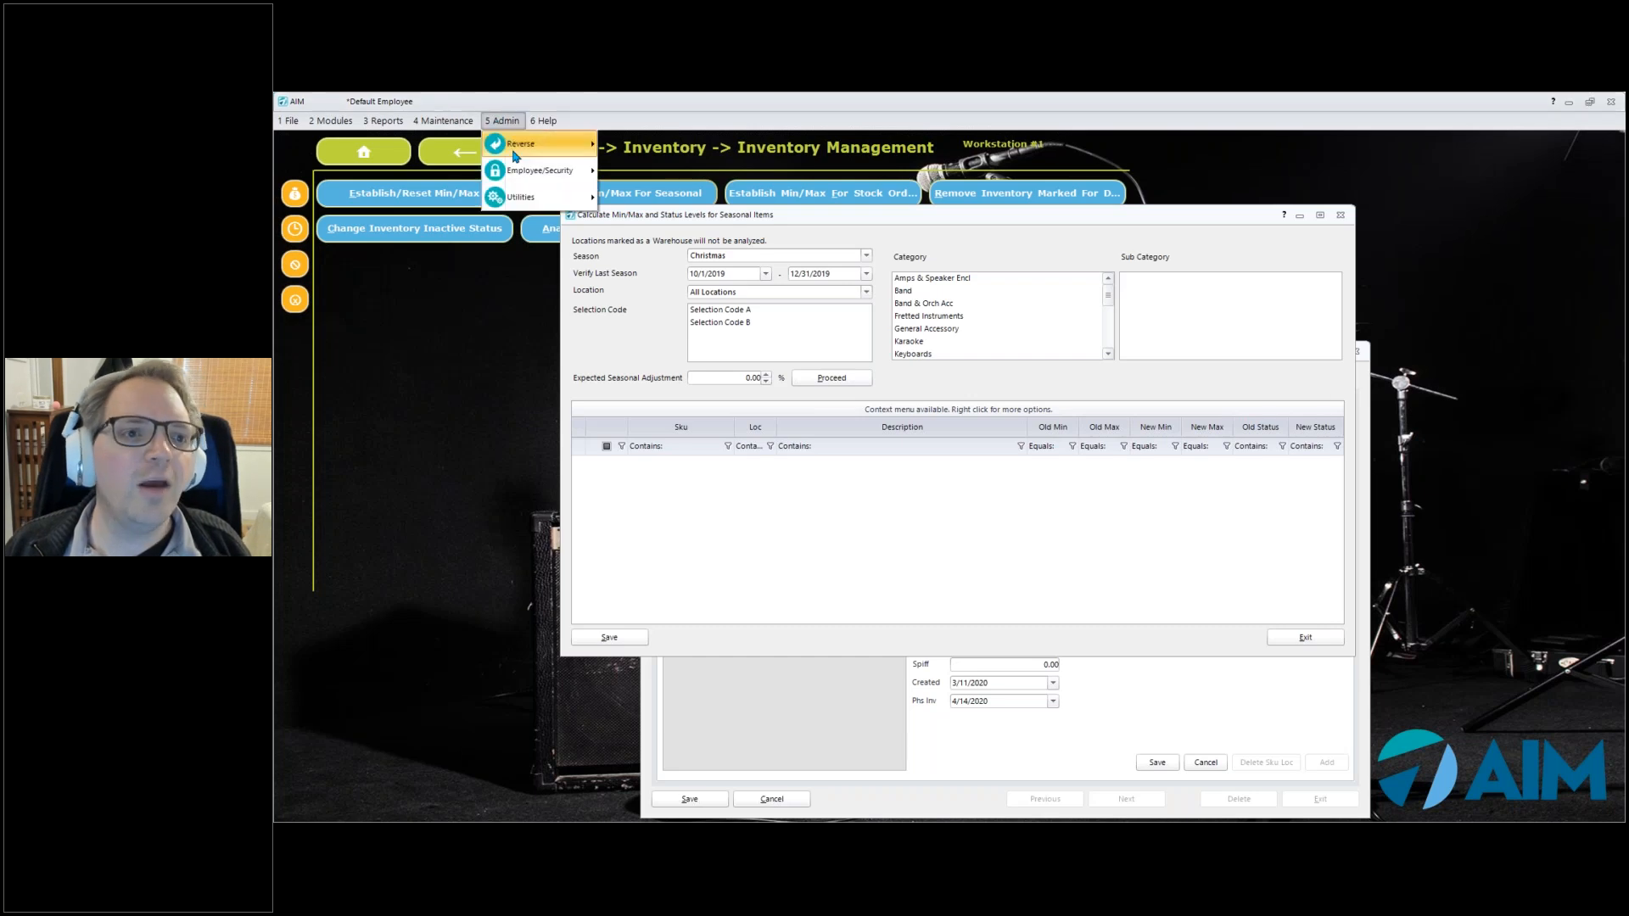
pyautogui.moveTo(515, 152)
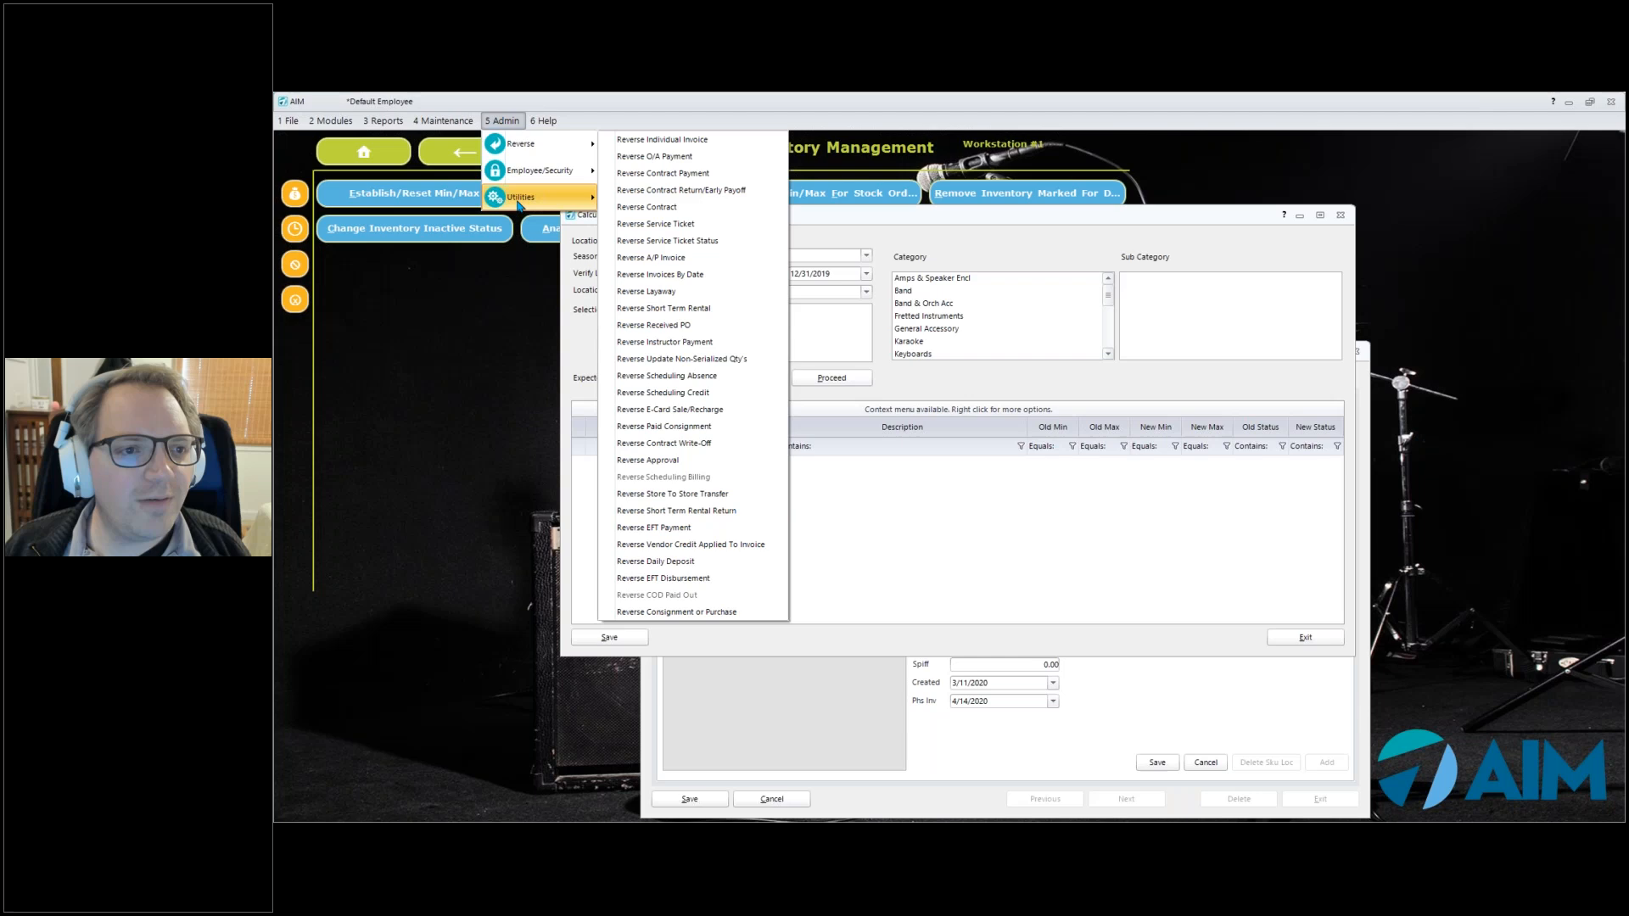
pyautogui.moveTo(548, 200)
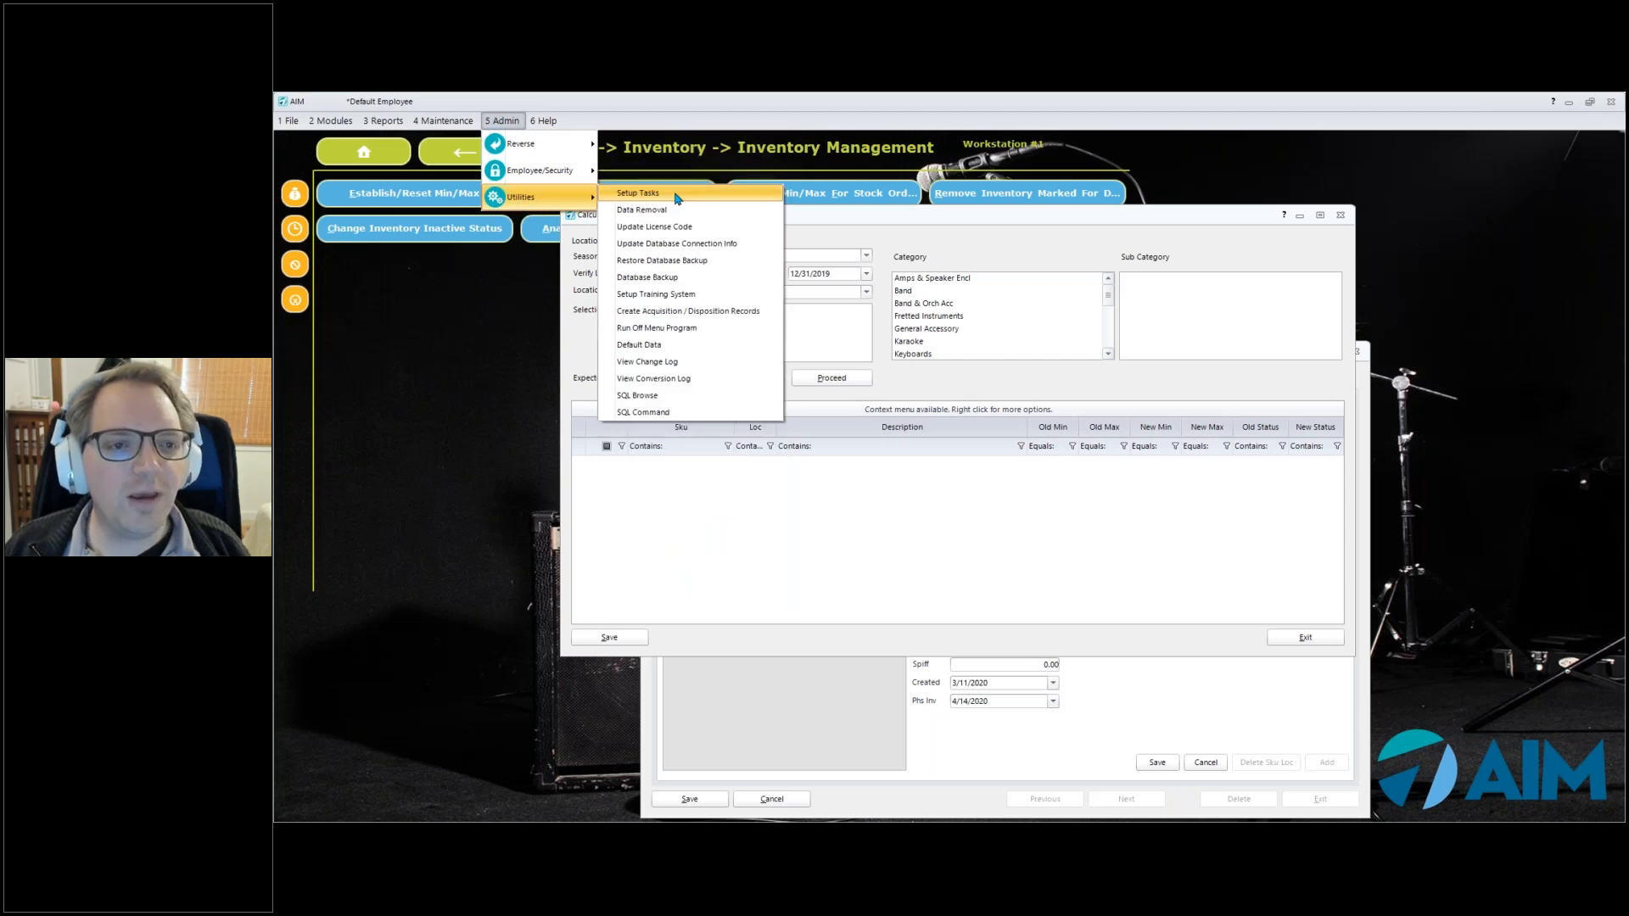
pyautogui.click(678, 194)
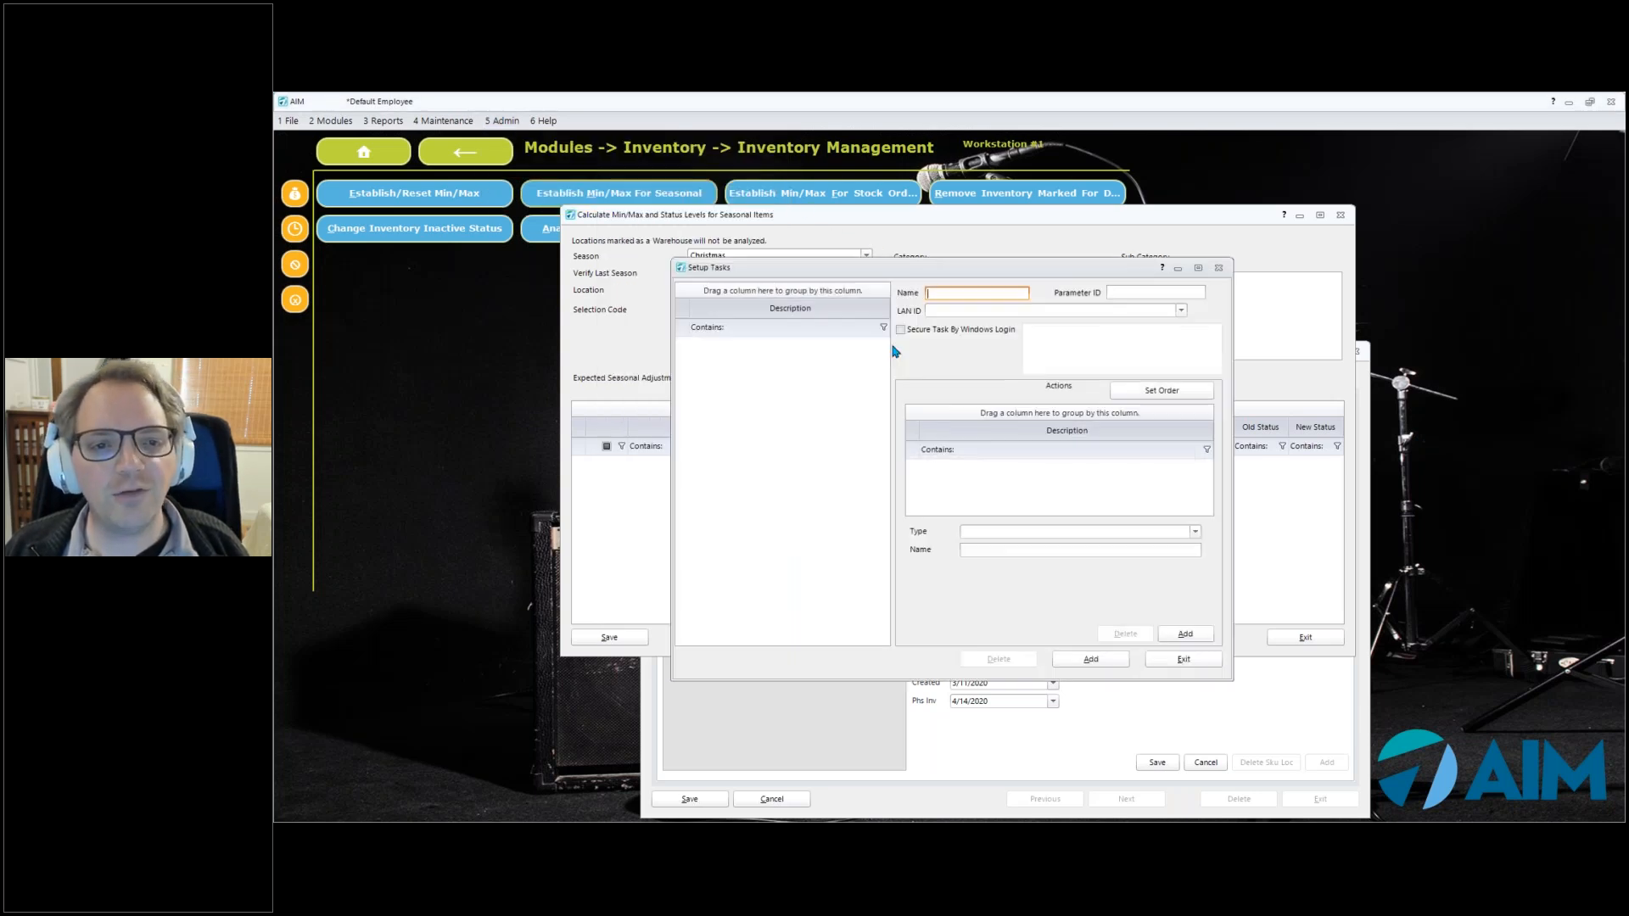
pyautogui.click(1147, 536)
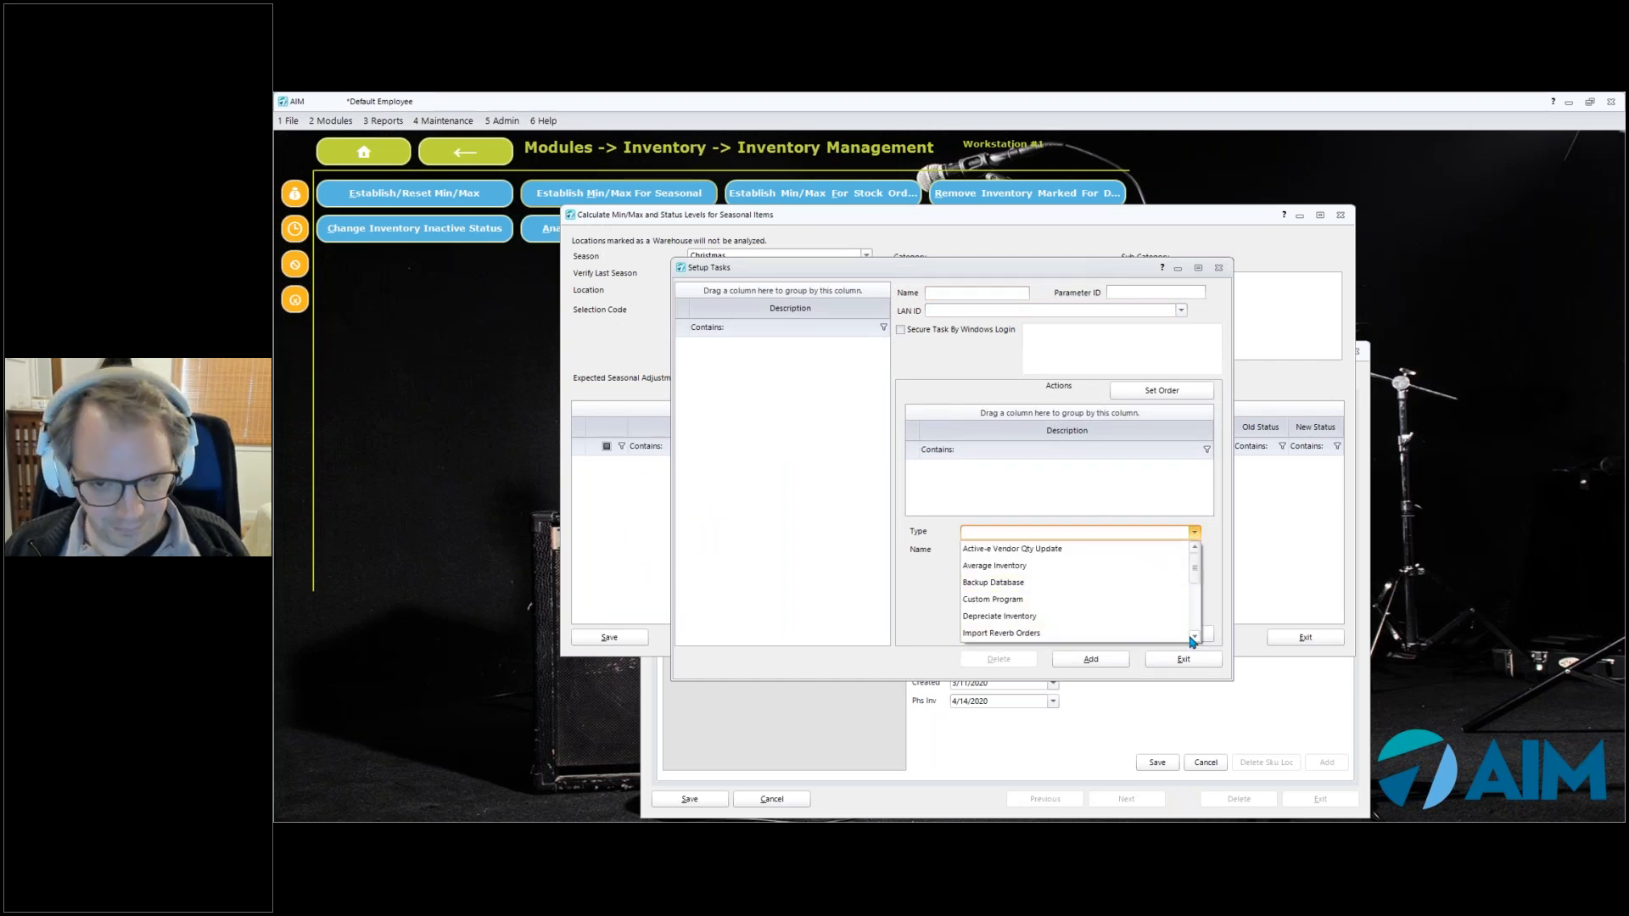
pyautogui.click(1194, 638)
pyautogui.click(1195, 638)
pyautogui.click(1195, 638)
pyautogui.click(1194, 638)
pyautogui.click(1195, 638)
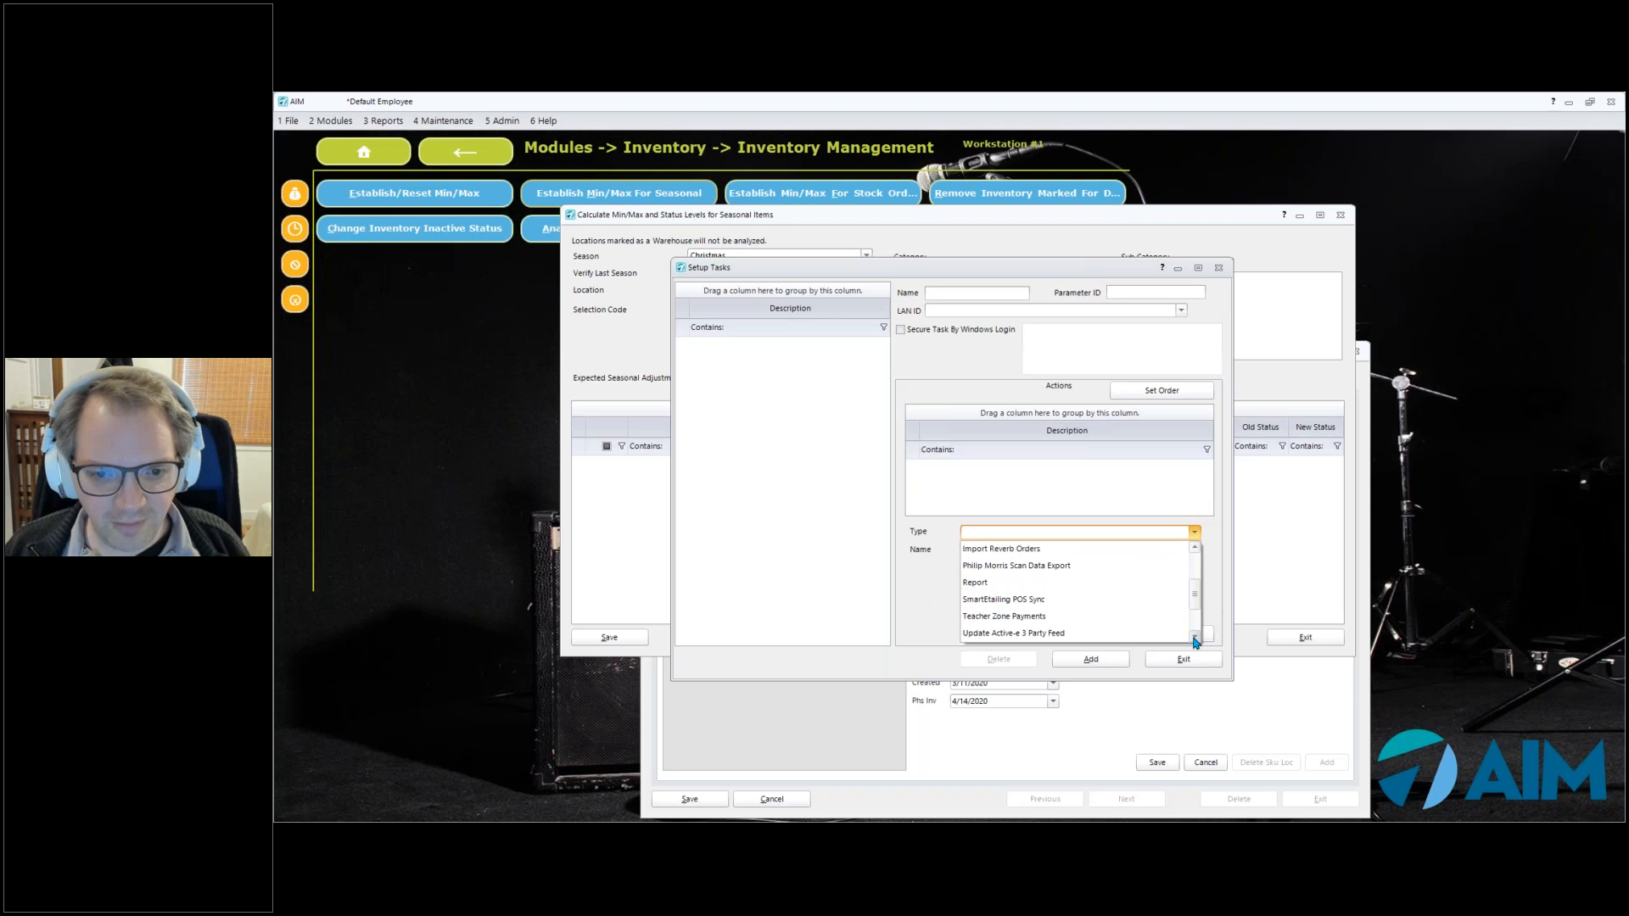
pyautogui.click(1195, 638)
pyautogui.click(1195, 638)
pyautogui.click(1195, 638)
pyautogui.click(1195, 638)
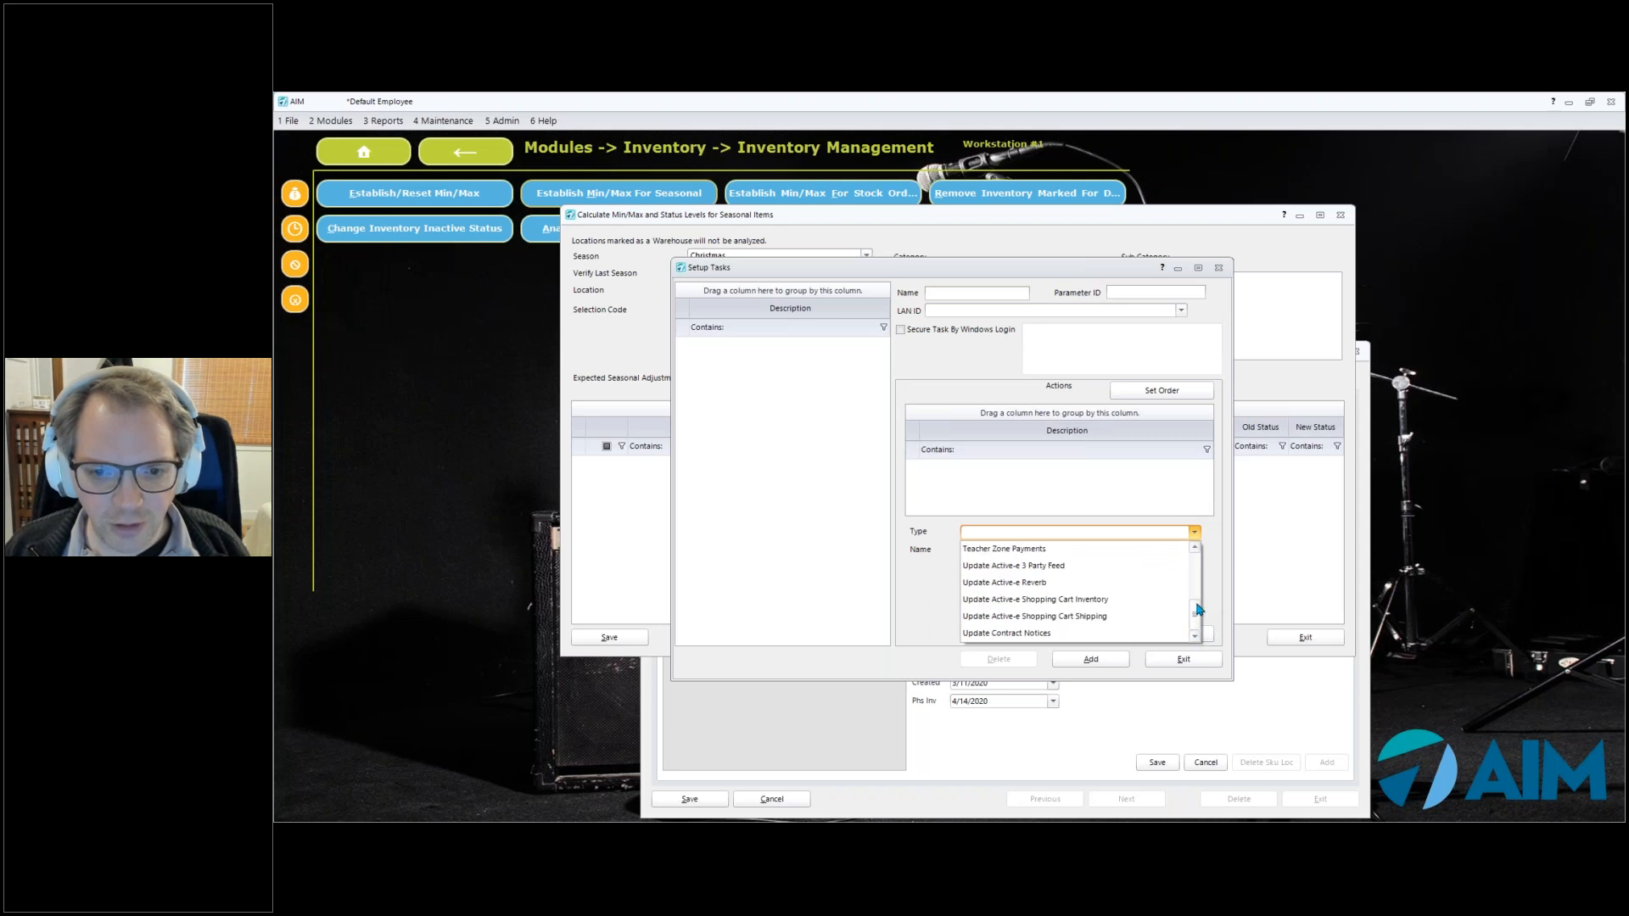
pyautogui.click(1196, 548)
pyautogui.click(1196, 548)
pyautogui.click(1195, 548)
pyautogui.click(1196, 548)
pyautogui.click(1196, 550)
pyautogui.click(1195, 550)
pyautogui.click(1195, 549)
pyautogui.click(1195, 550)
pyautogui.click(1196, 550)
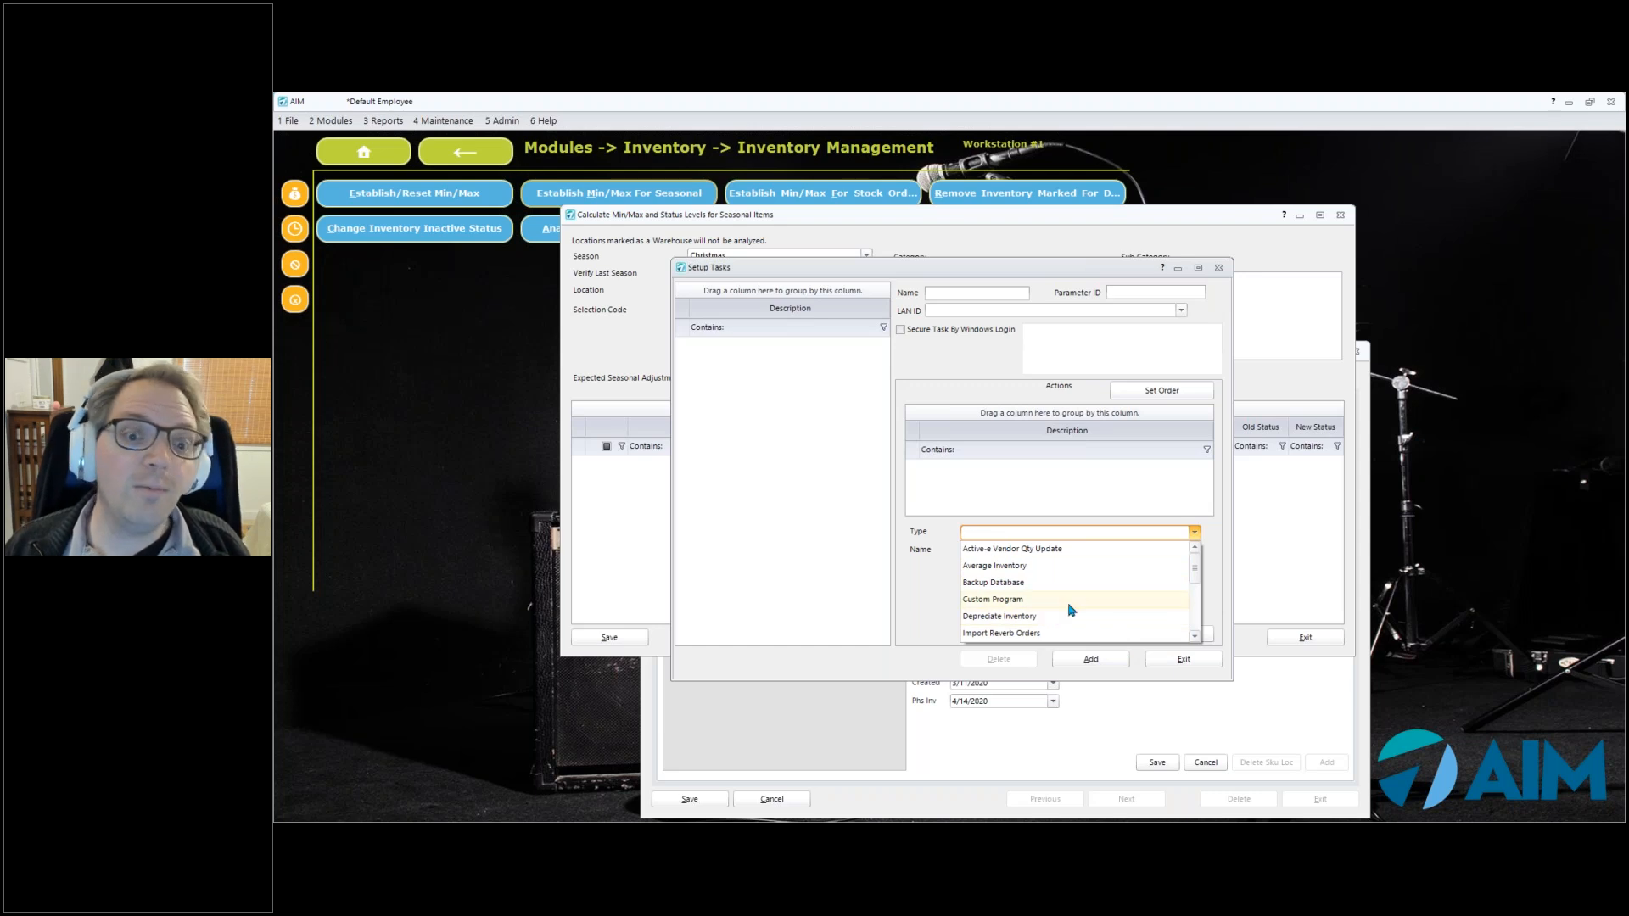
pyautogui.click(1219, 550)
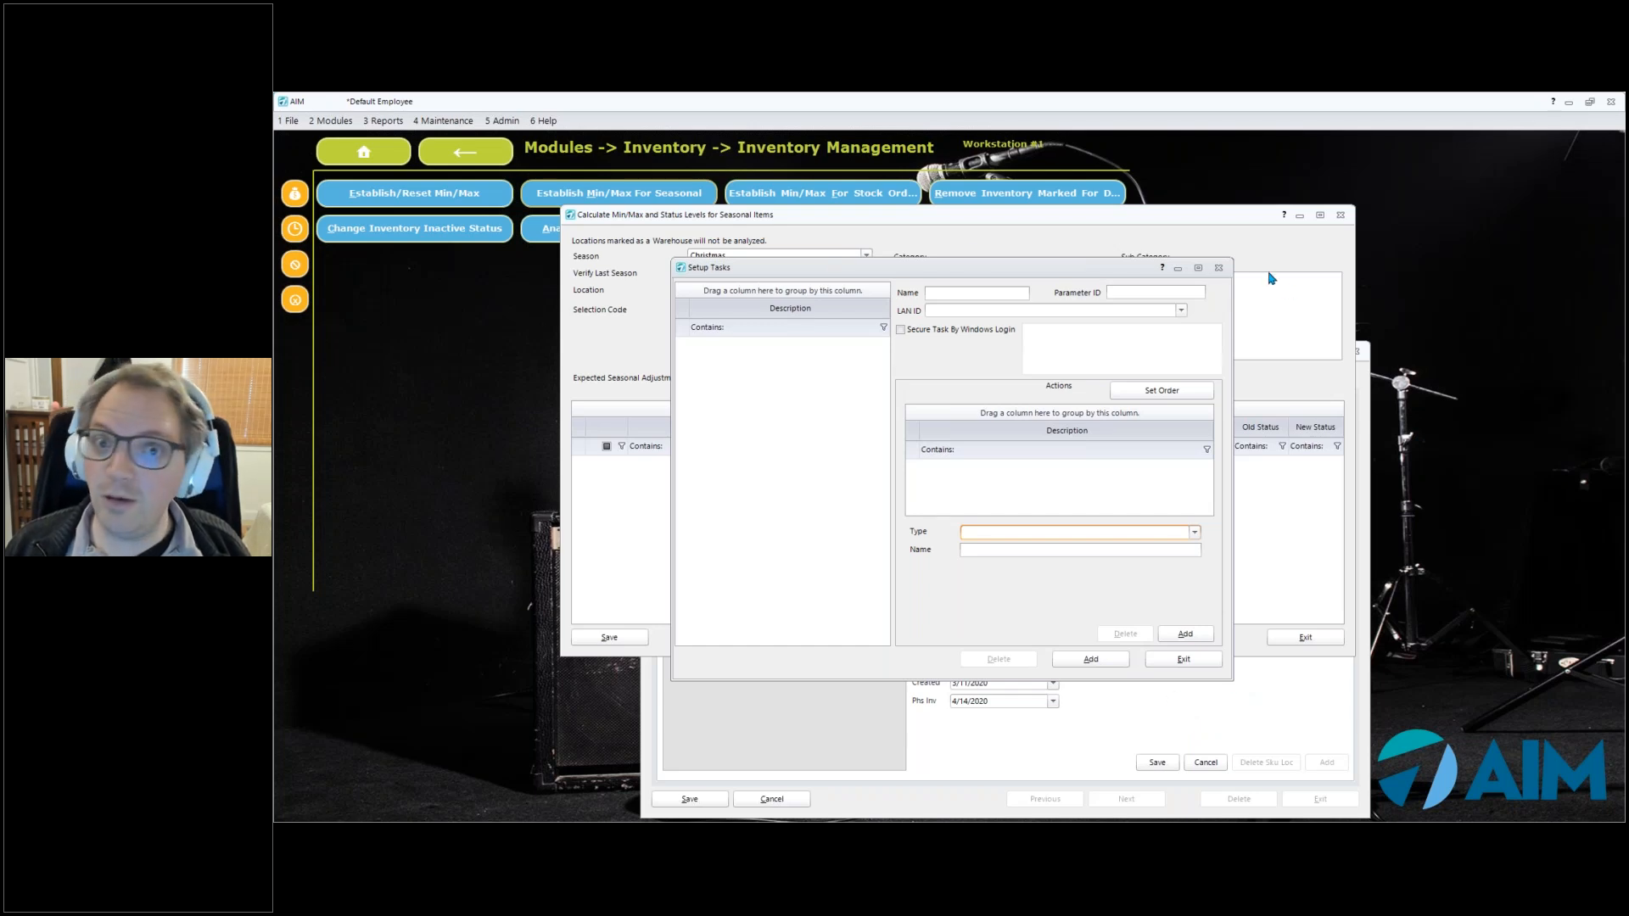
pyautogui.click(1219, 268)
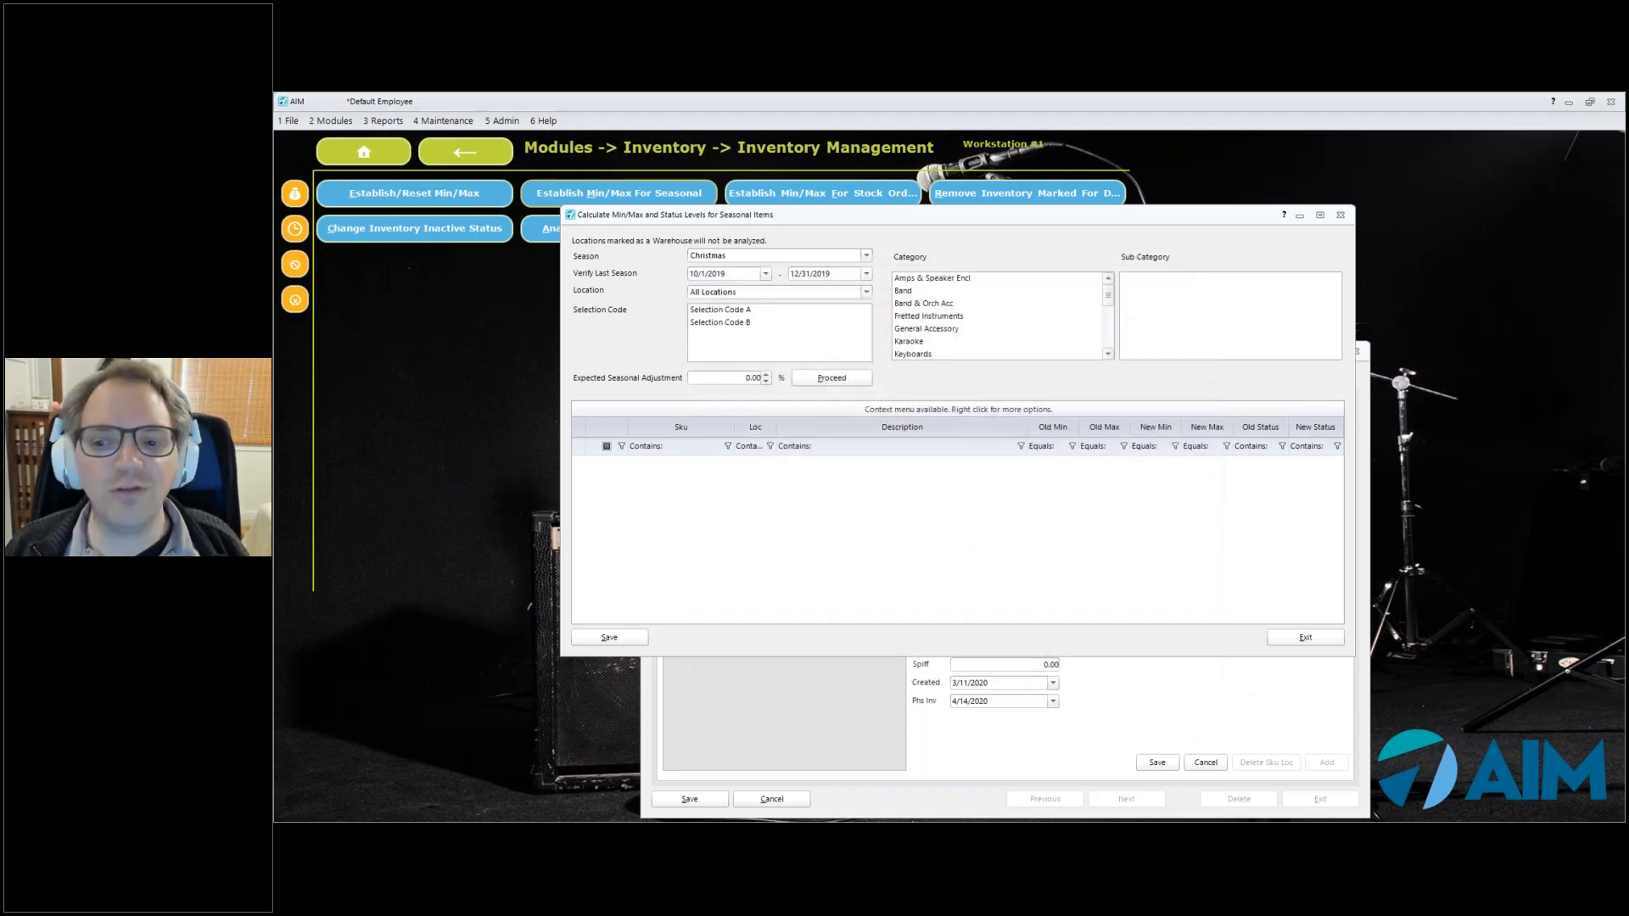